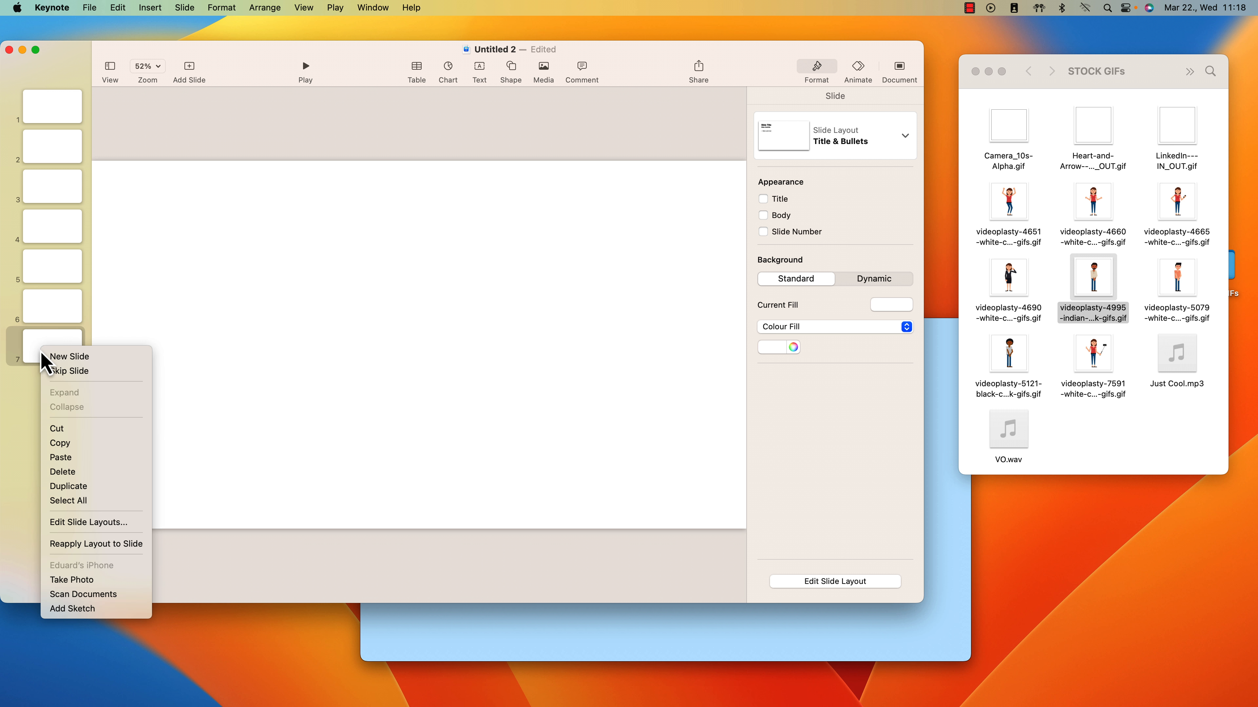
- Duplicate the last blank slide to make an eighth slide and check the first three slides
click(92, 486)
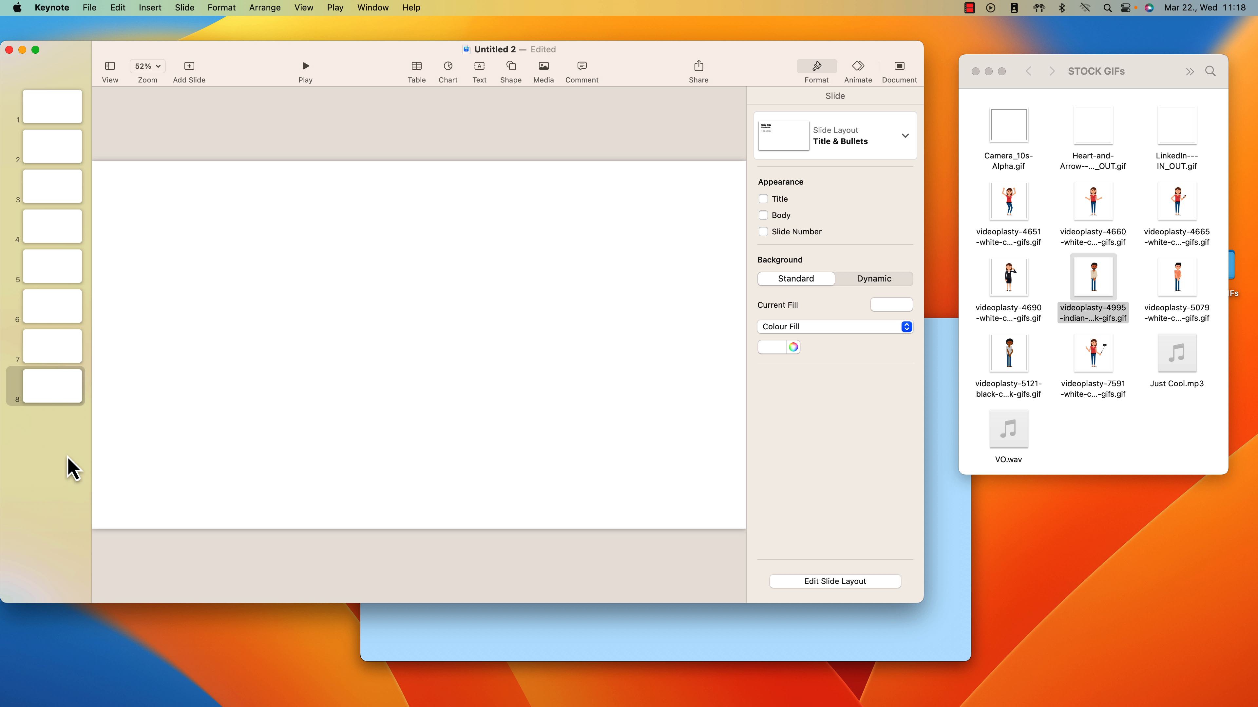
click(69, 117)
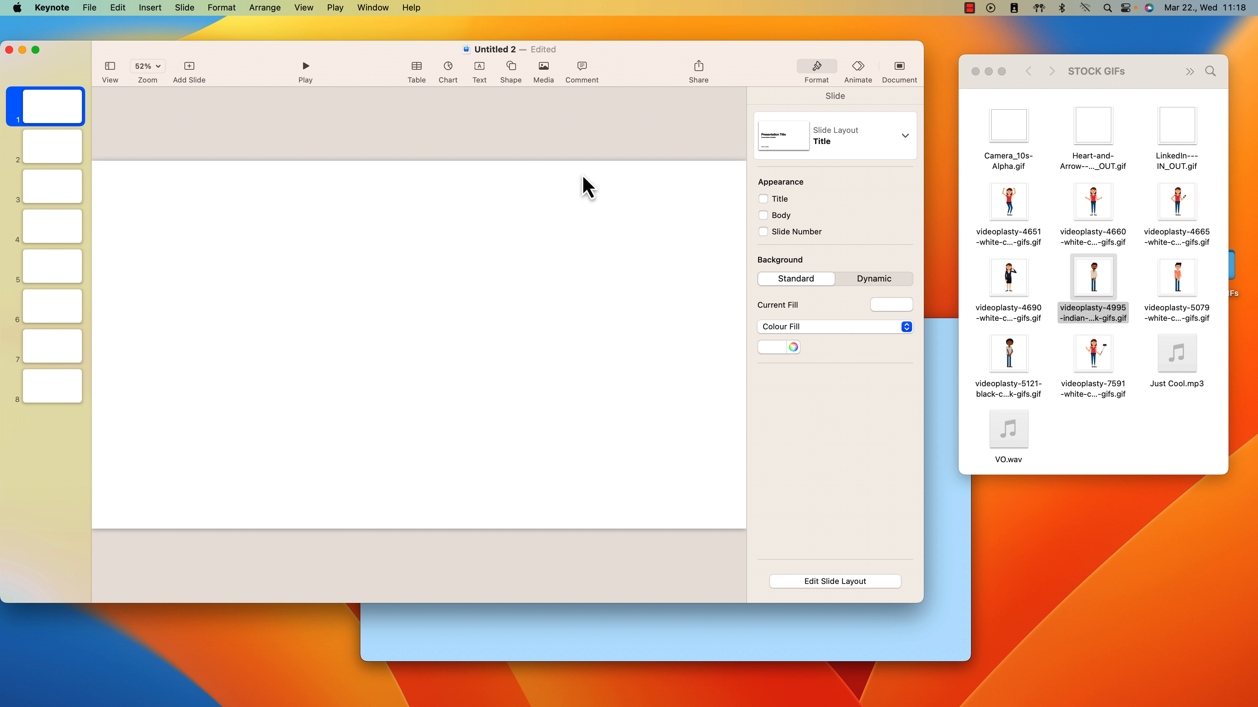
click(52, 137)
click(48, 173)
- Place the videoplasty-7591 selfie-stick woman GIF in the centre of slide 1 and play it
click(55, 106)
drag(1110, 354, 475, 364)
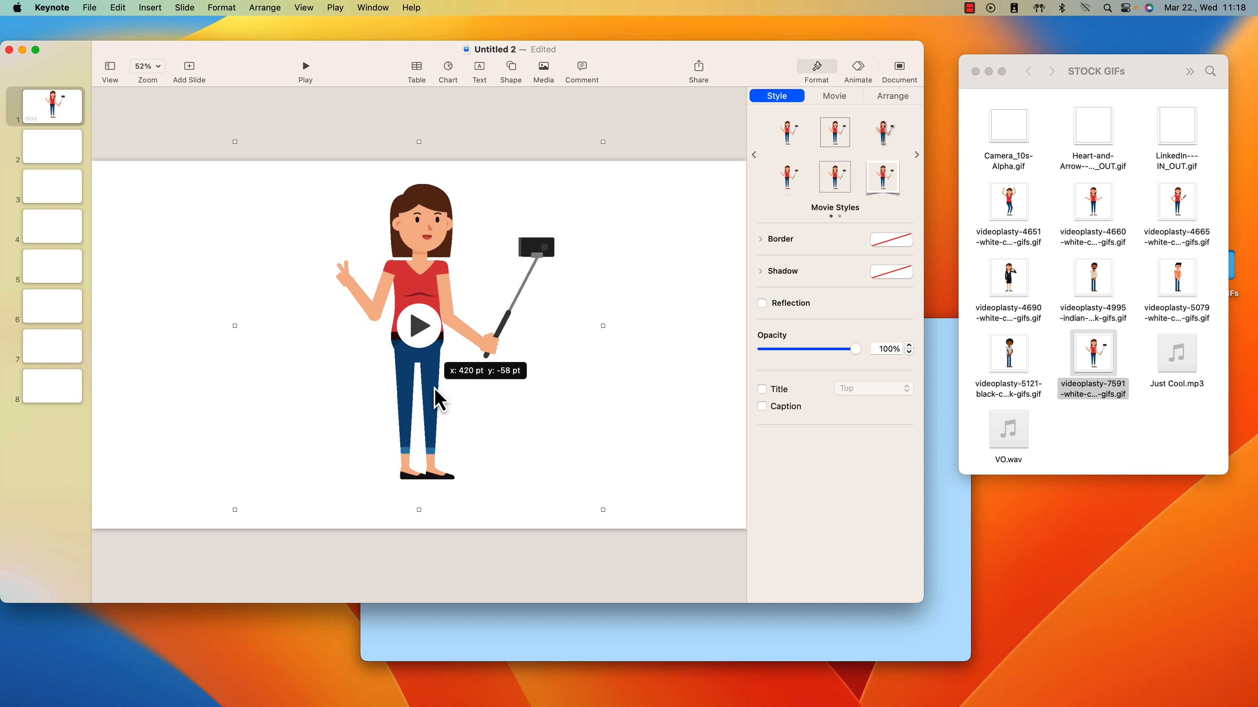
click(421, 326)
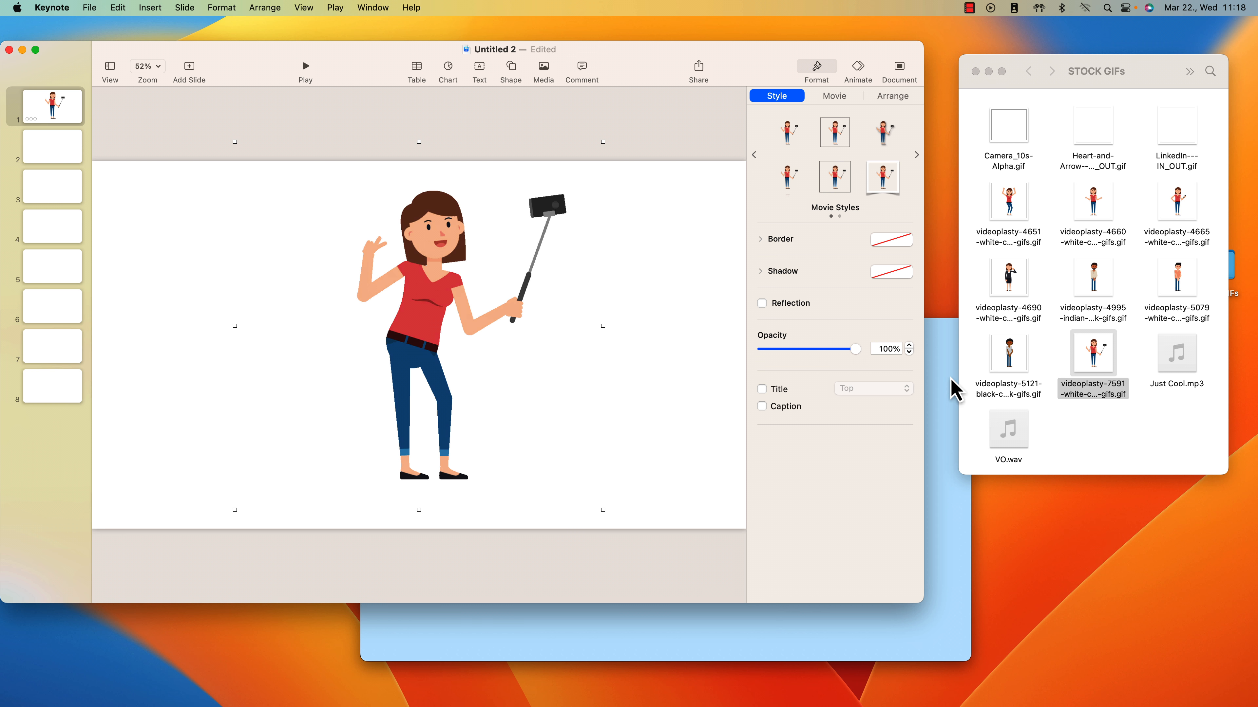
- Place the videoplasty-4660 woman GIF from the STOCK GIFs folder in the centre of slide 2 and play it
click(976, 392)
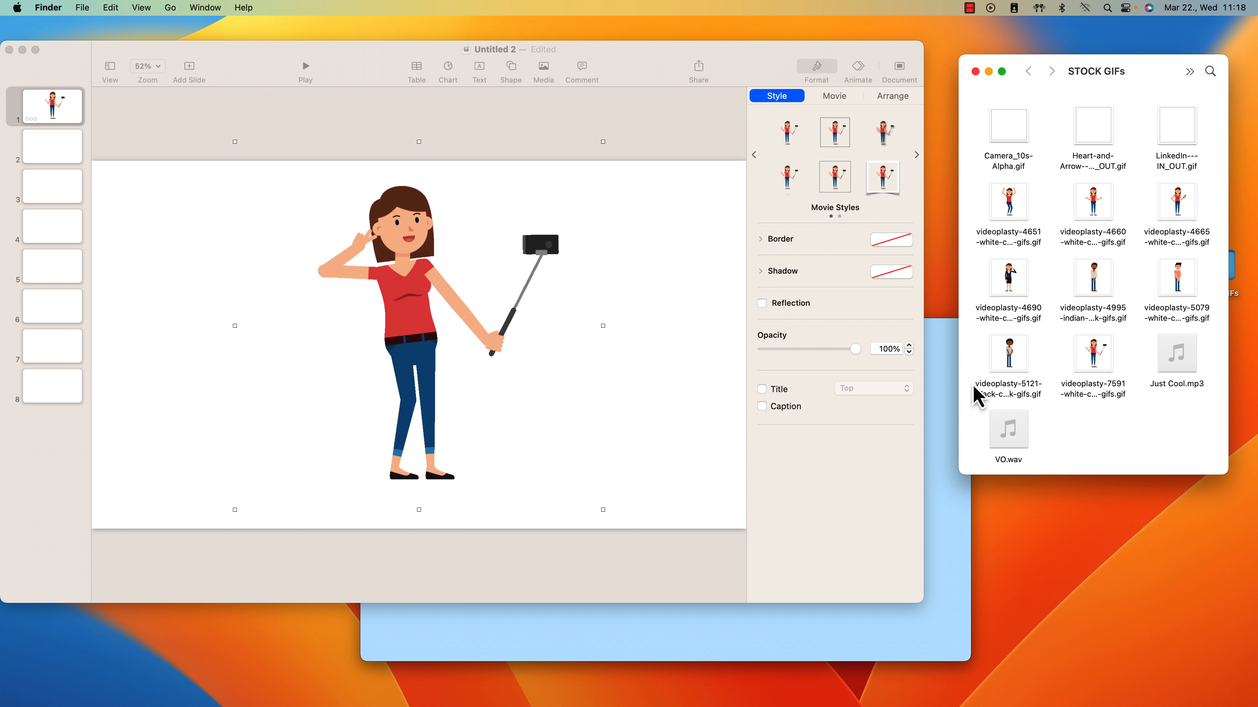
click(1008, 219)
click(1075, 211)
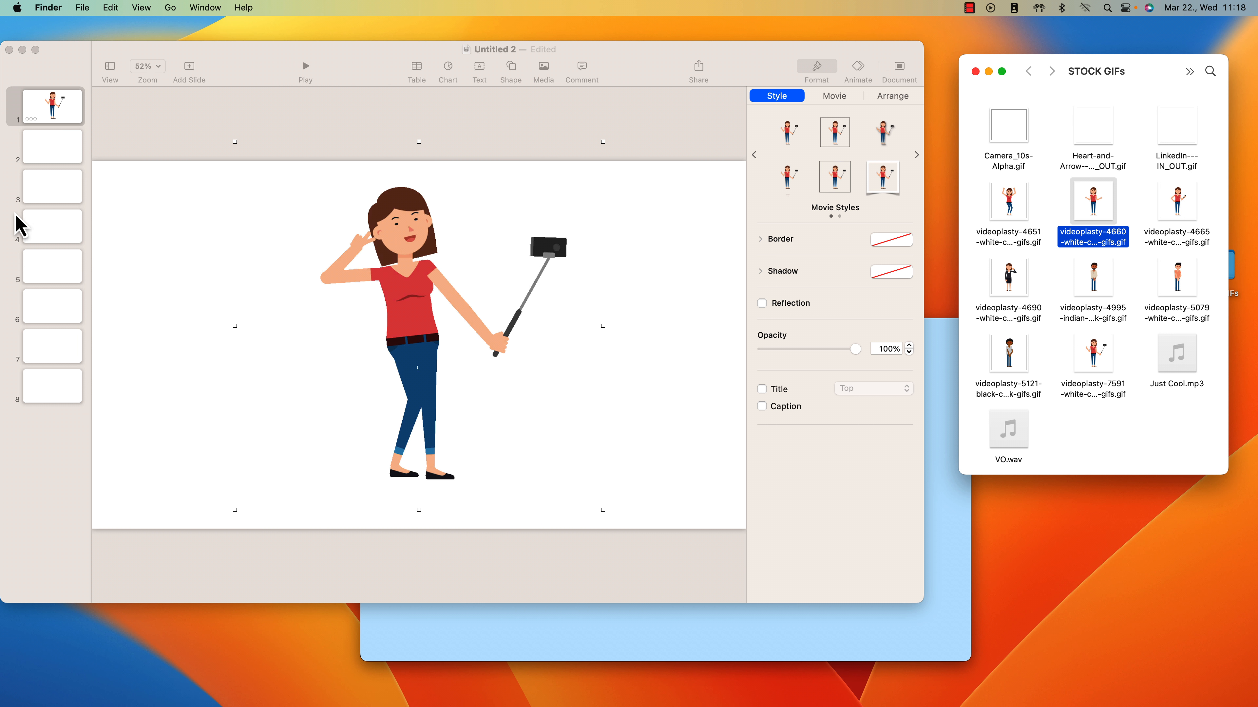
click(61, 162)
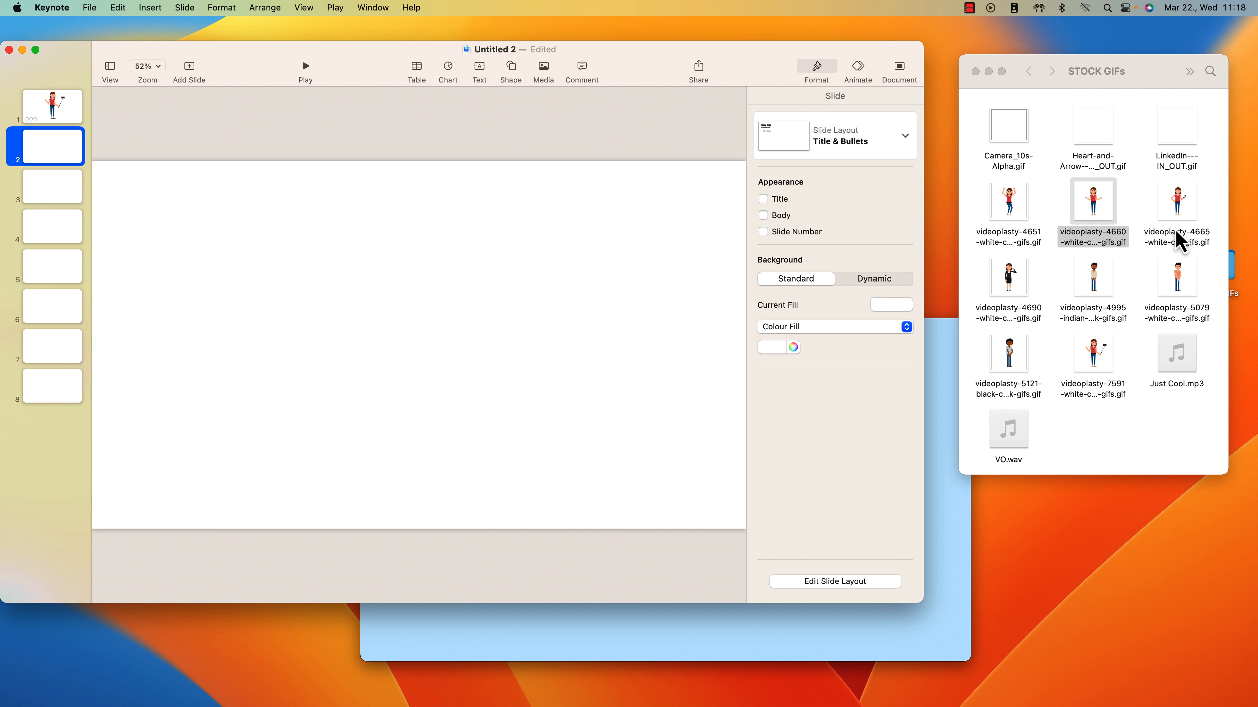
drag(1105, 207, 421, 334)
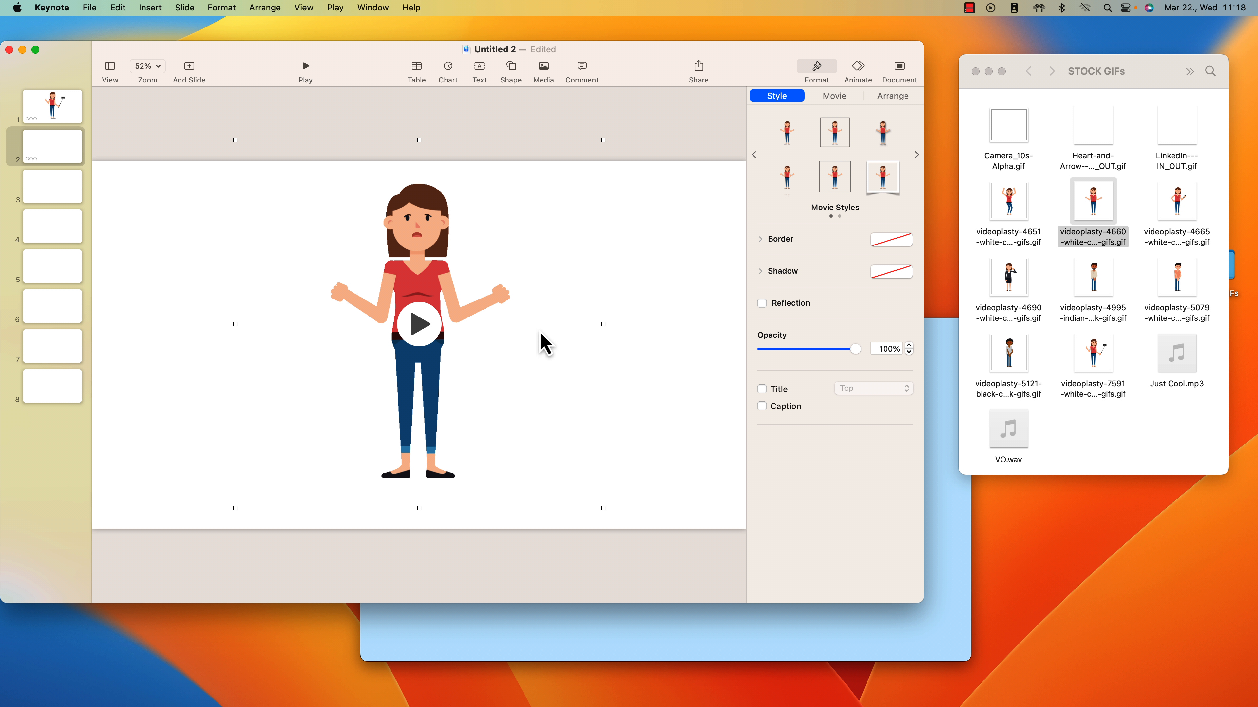
click(418, 327)
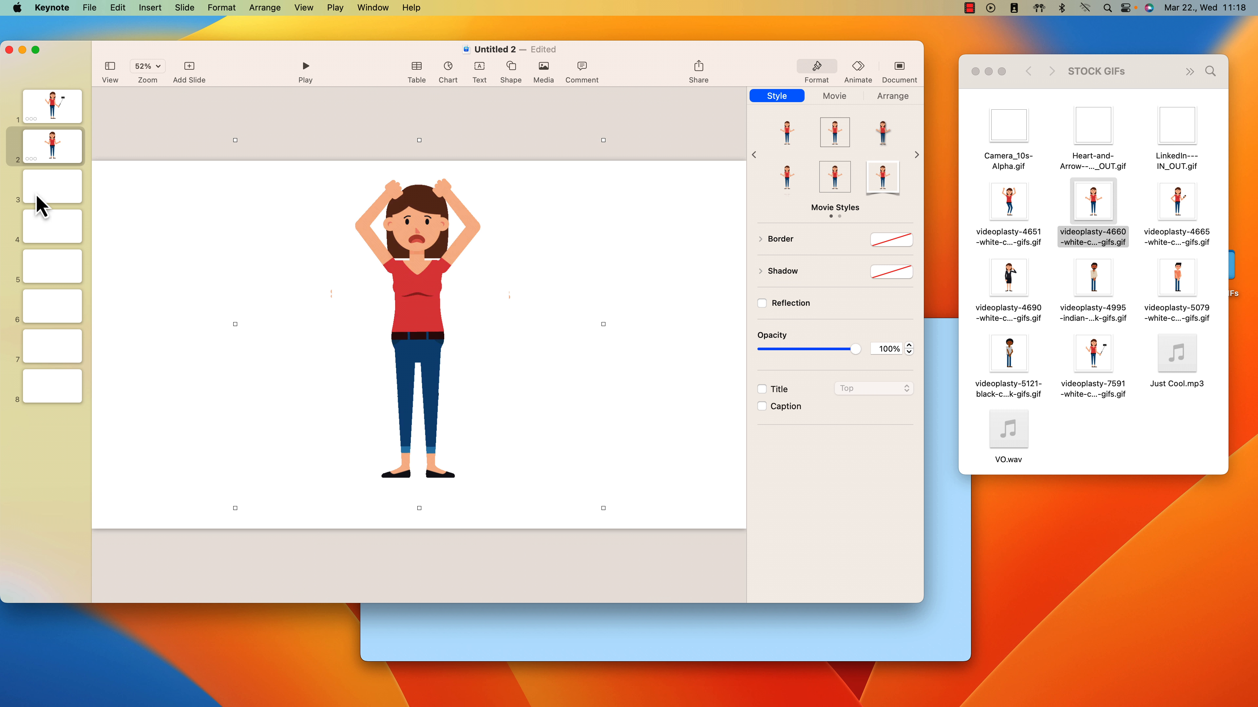
- Add Camera_10s-Alpha.gif to the upper middle of slide 3 and play the animation
click(53, 192)
drag(1010, 131, 451, 306)
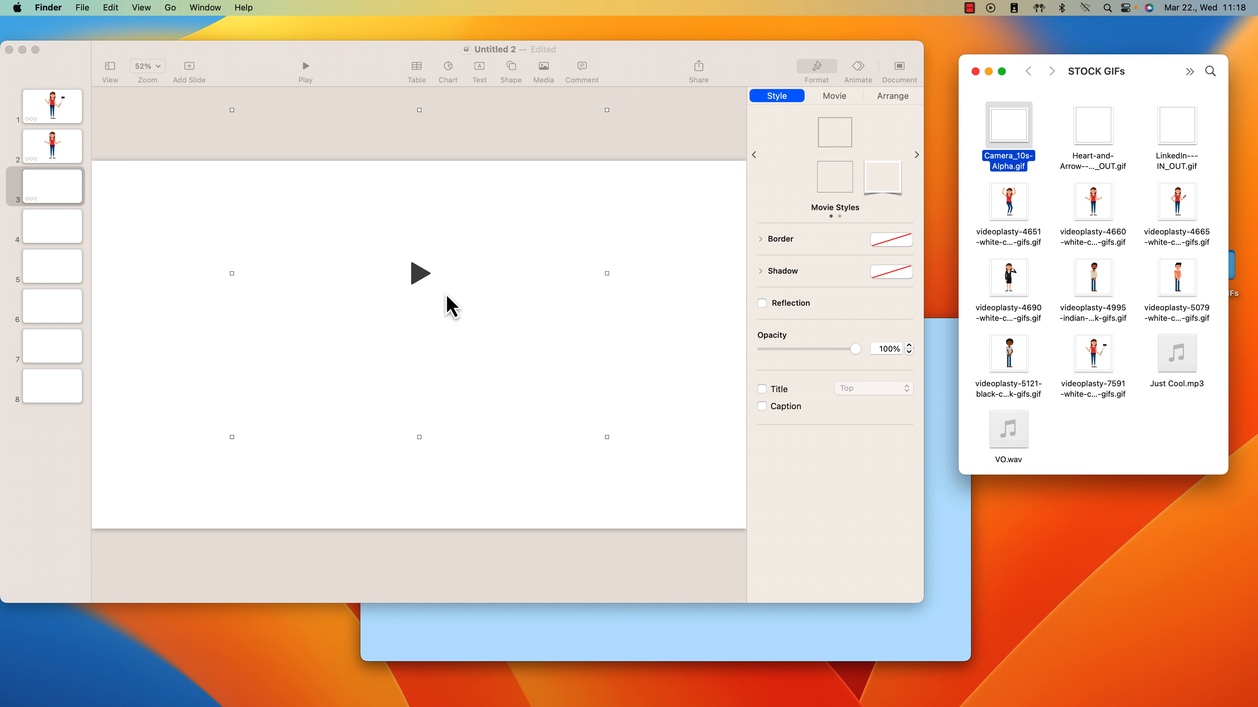
click(418, 277)
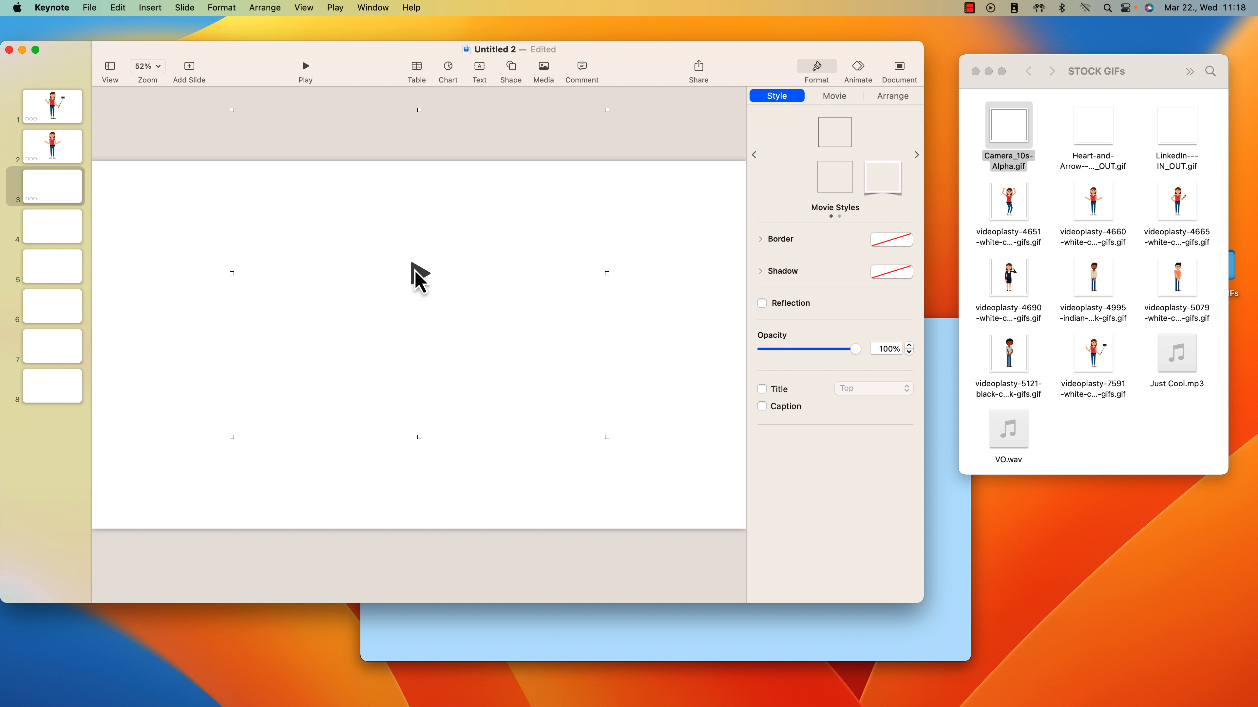
click(419, 274)
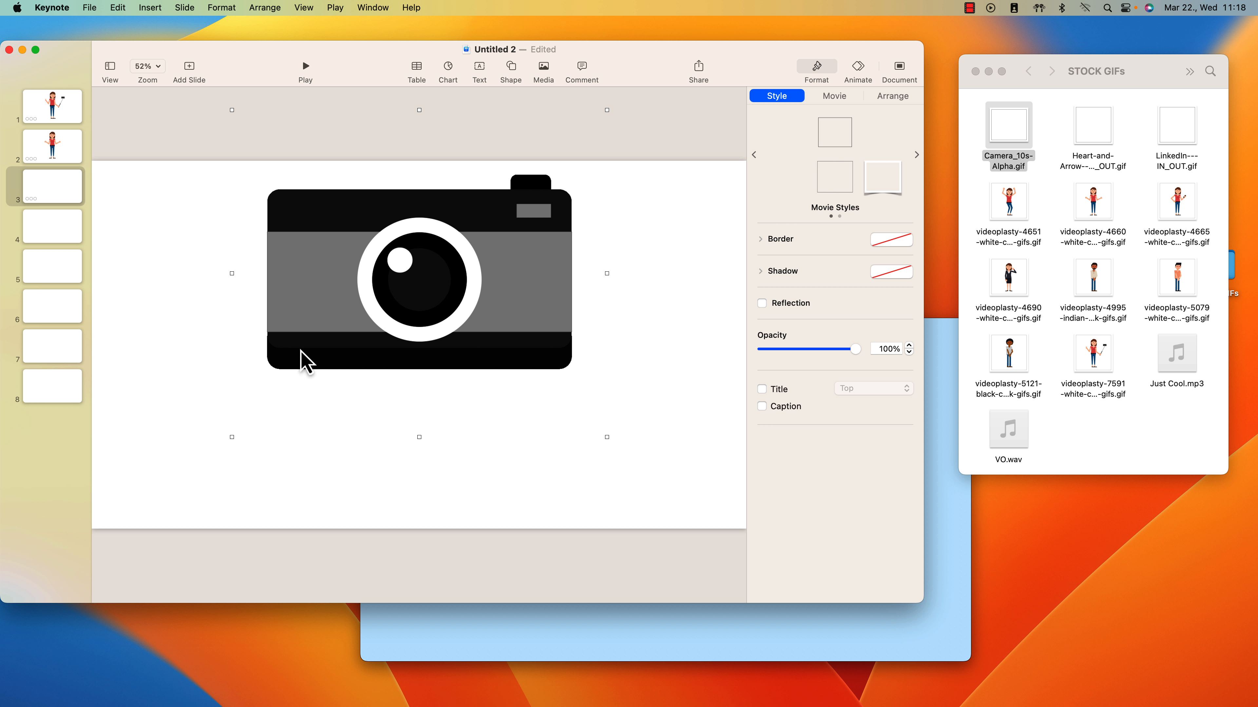
- Shrink the camera animation to about three quarters of its size, keep it horizontally centred on slide 3, and replay it
drag(232, 437, 333, 349)
drag(493, 278, 443, 322)
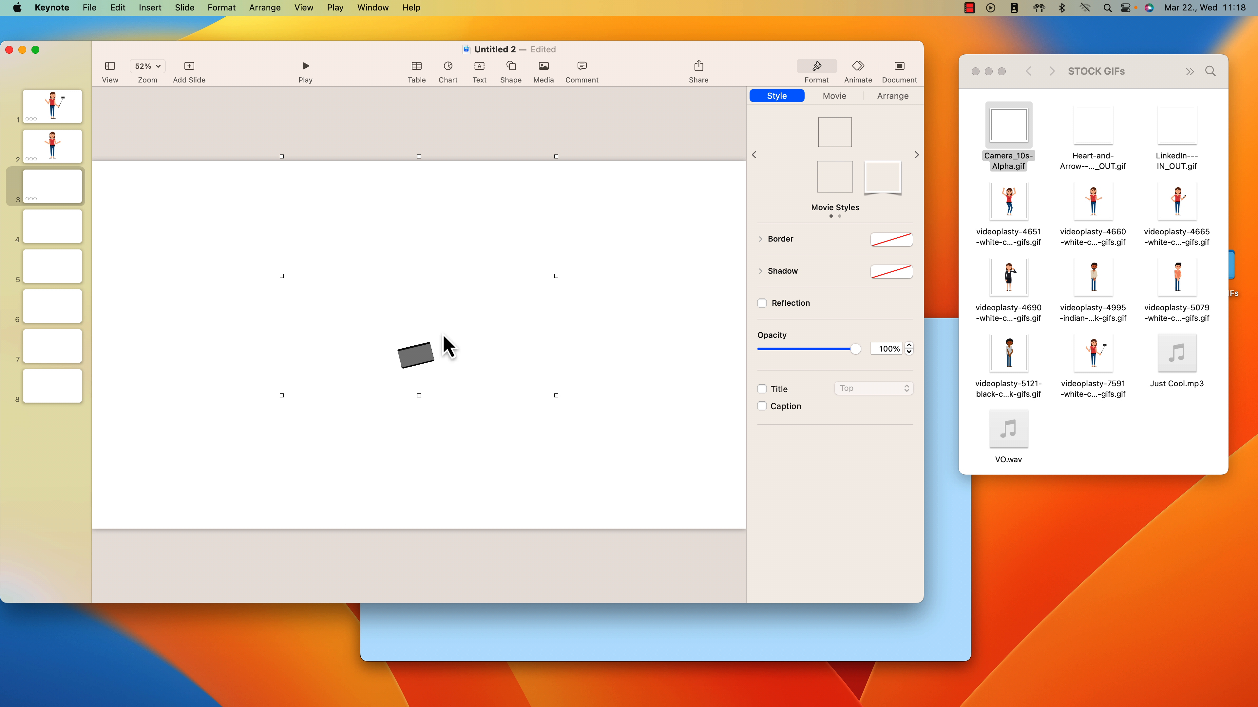
click(350, 502)
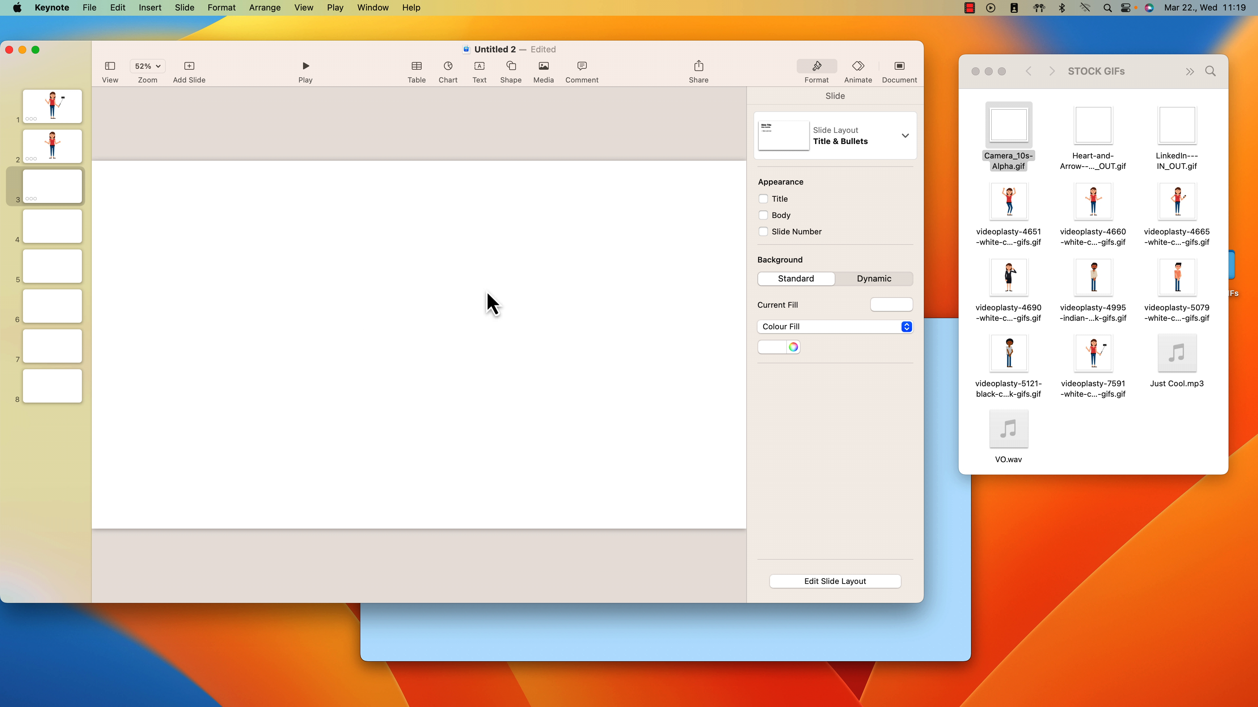
click(381, 291)
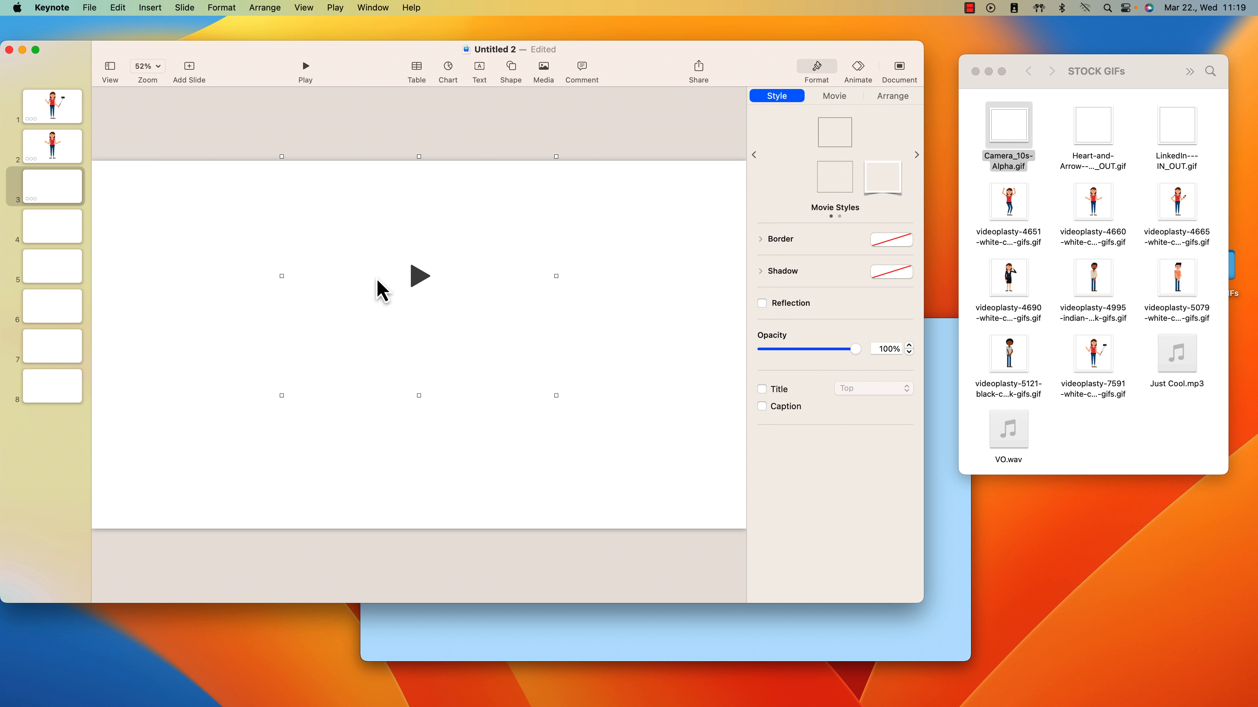
drag(389, 326, 386, 330)
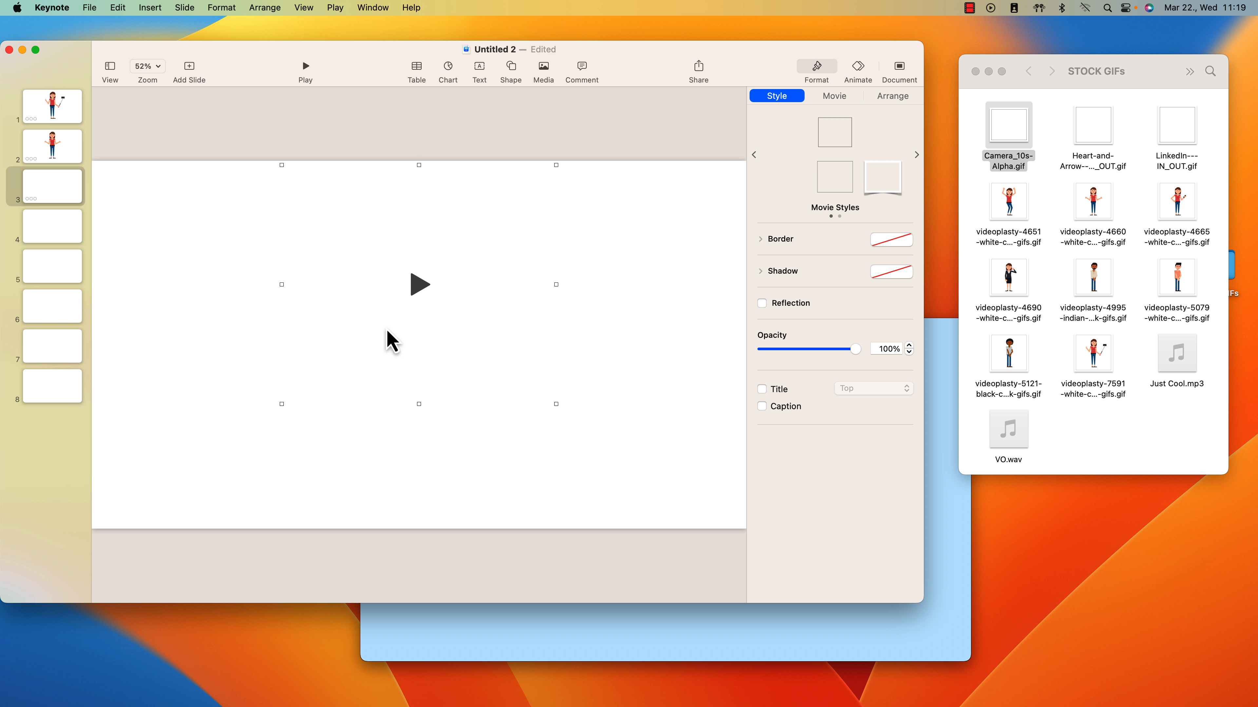
click(424, 284)
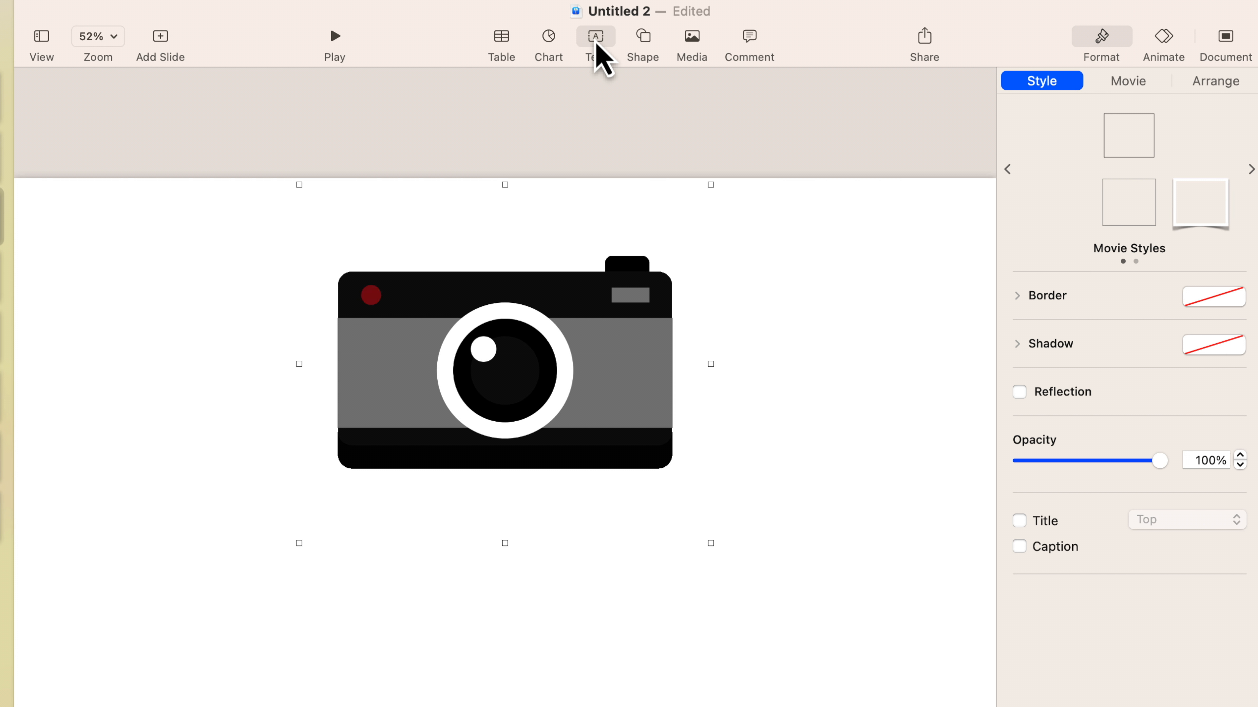
- Add a text box reading "photoshoot123.com" centred below the camera on slide 3
click(598, 49)
drag(507, 461, 506, 605)
click(506, 599)
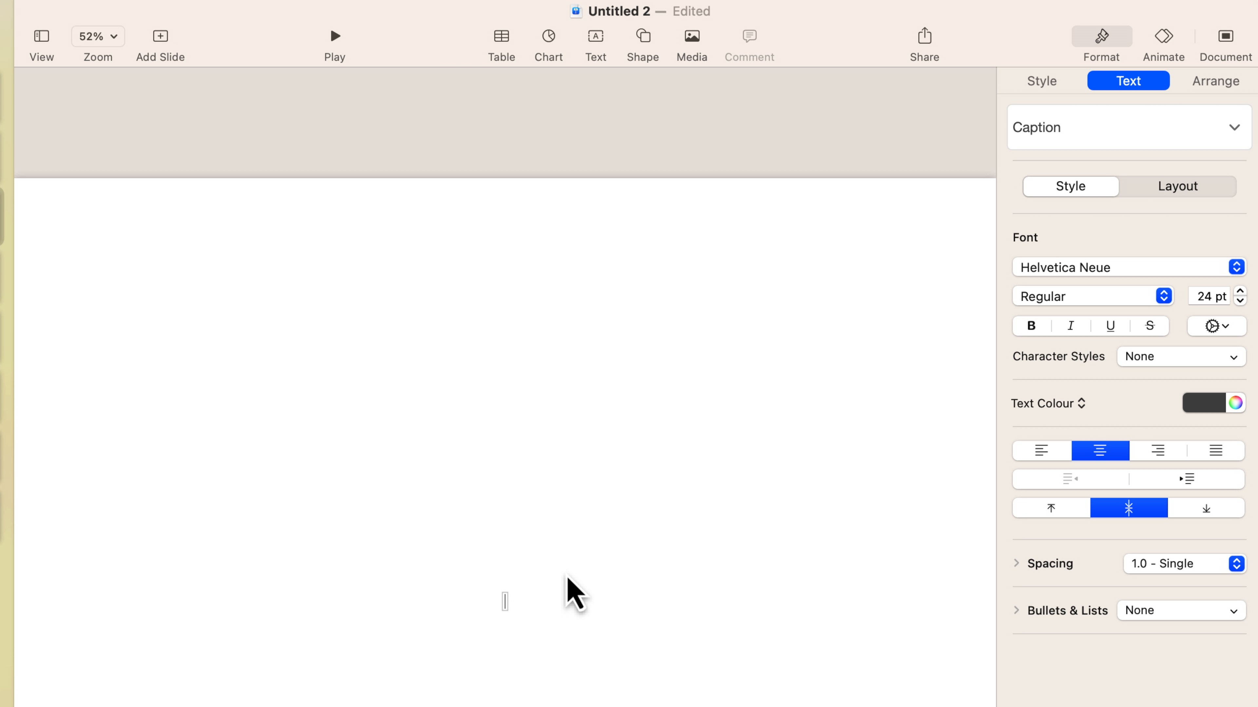
text(Photo)
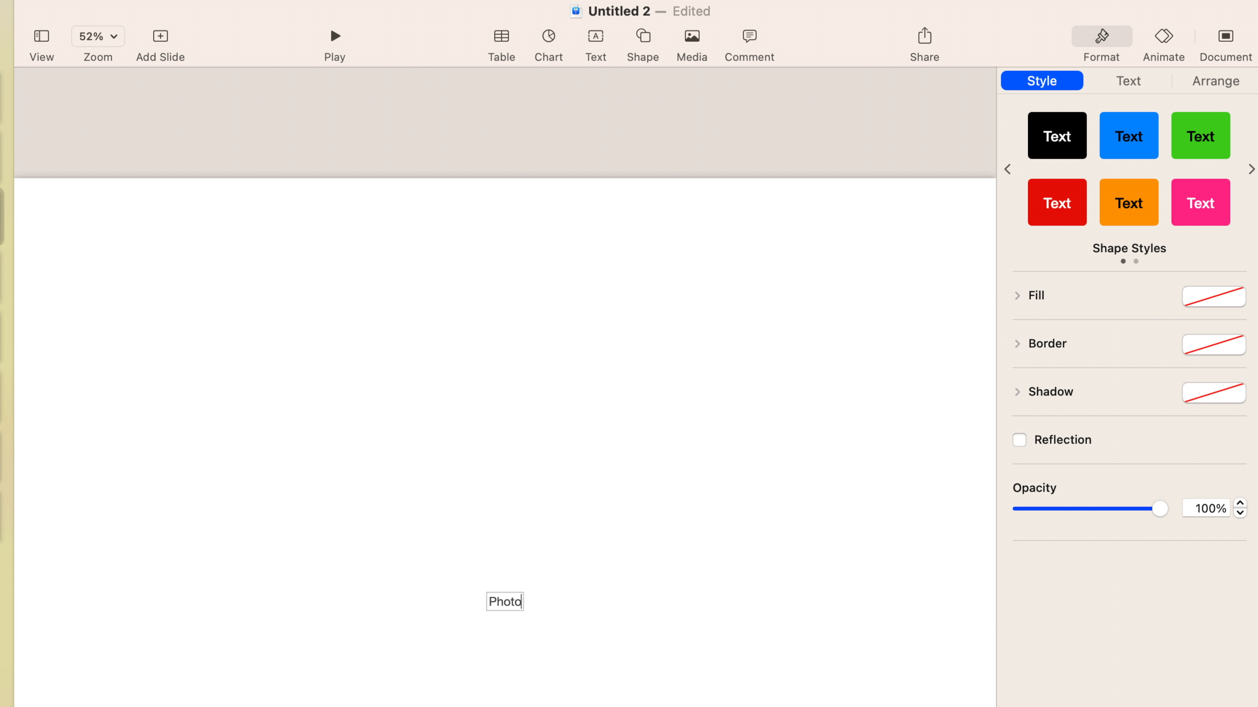
text(shoot123.com)
click(549, 699)
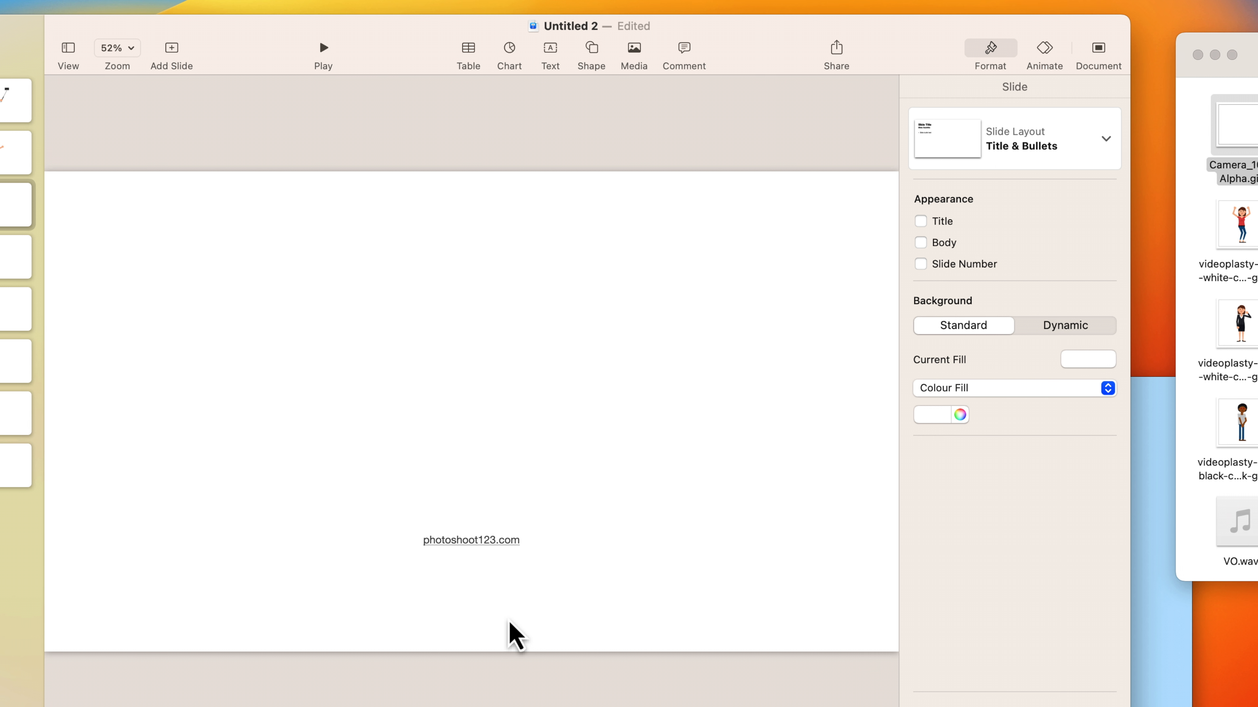
- Remove the automatic web link from the photoshoot123.com text
click(478, 544)
click(478, 543)
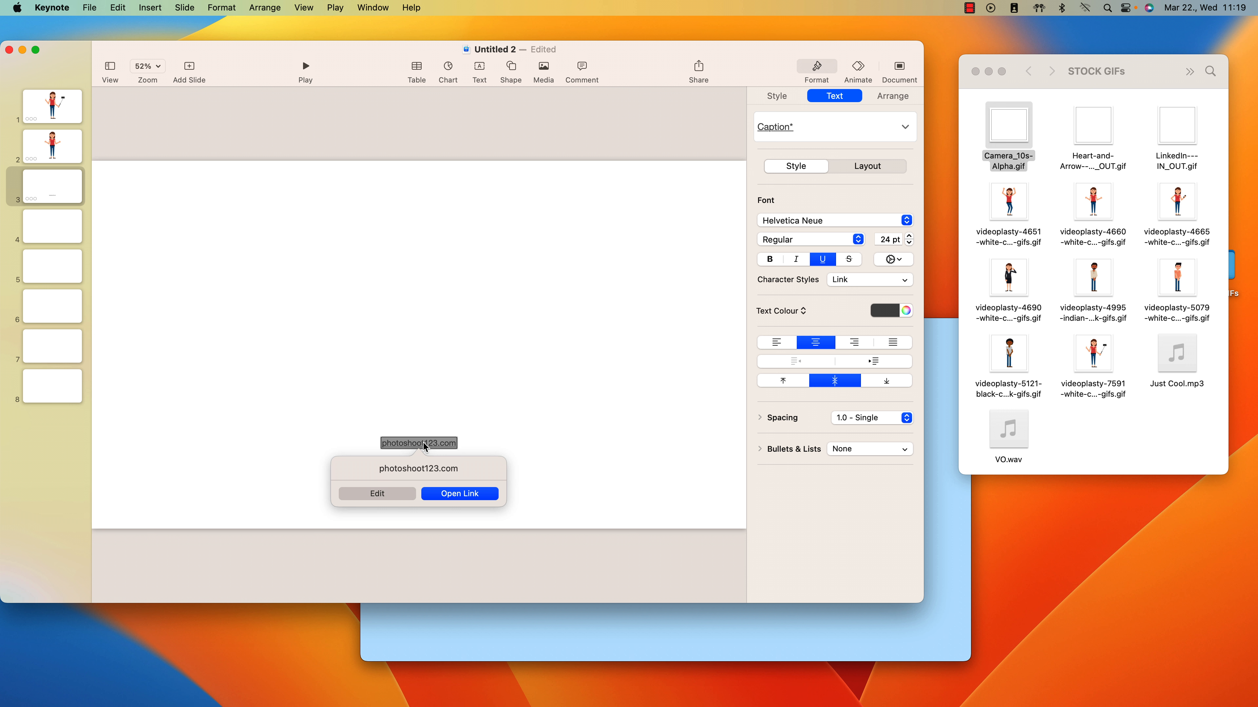
click(386, 497)
click(381, 536)
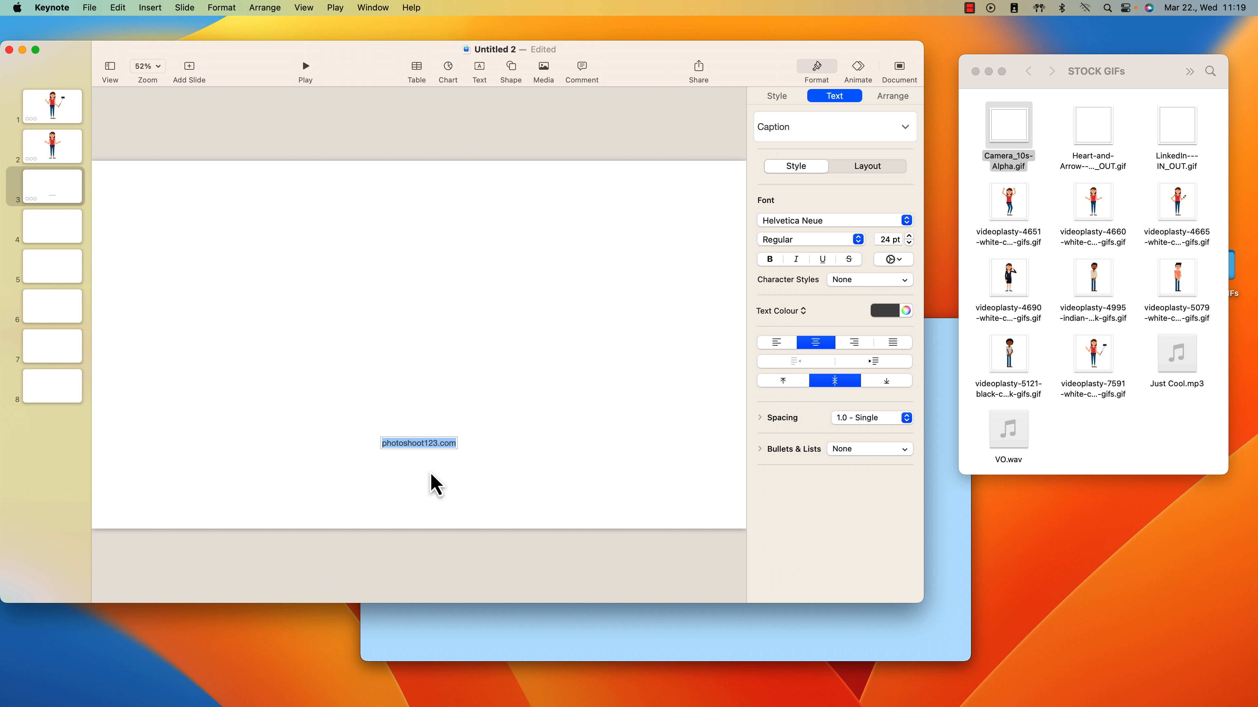
- Set the photoshoot123.com text box to the Montserrat font in Bold
click(429, 449)
click(834, 95)
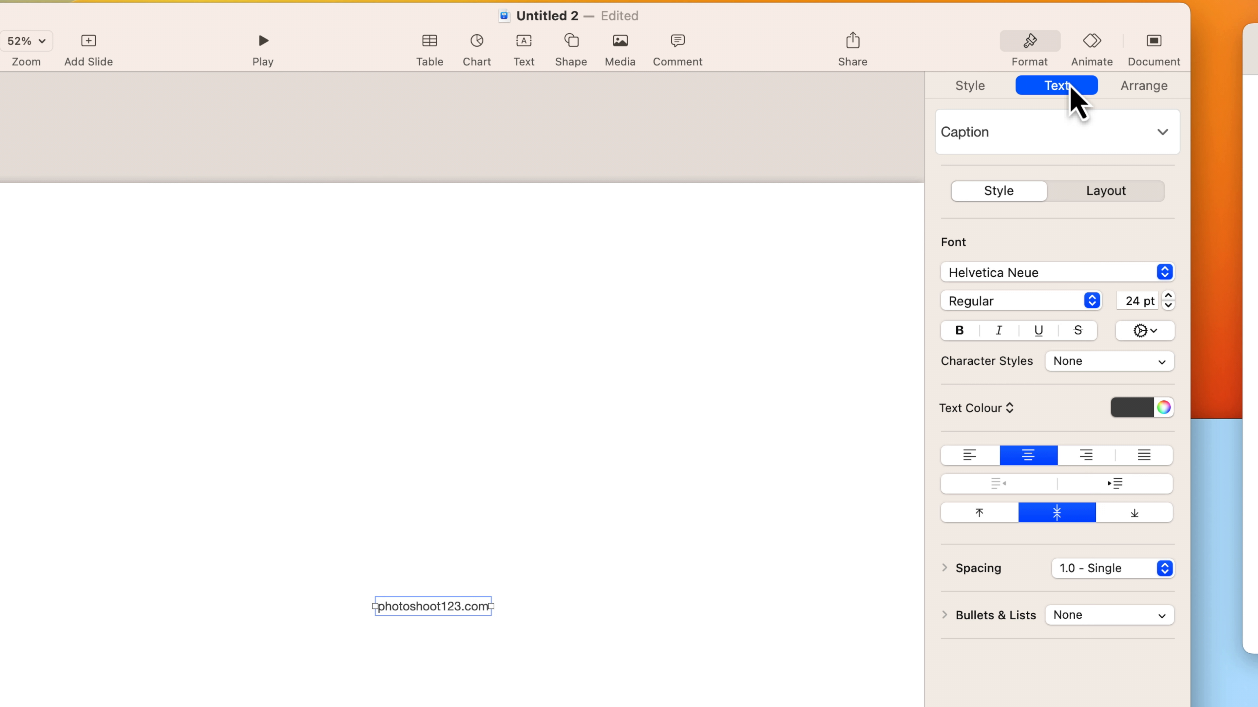
click(1008, 275)
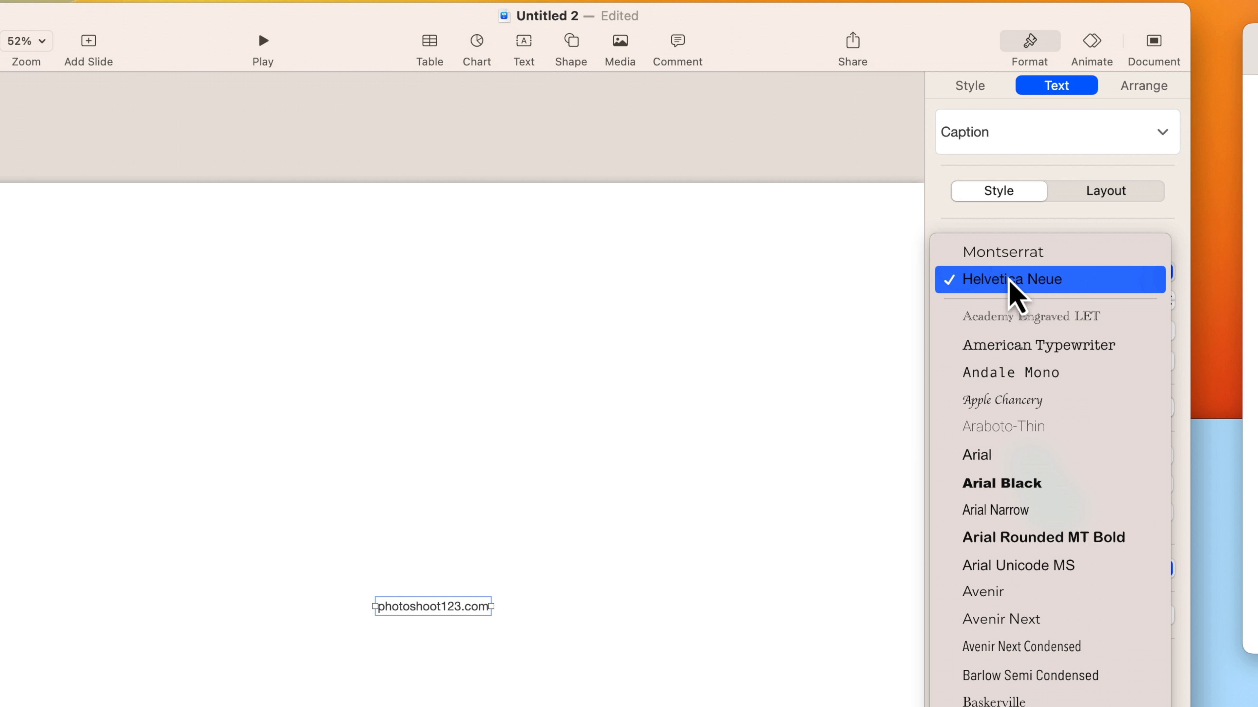
click(1033, 262)
click(1091, 303)
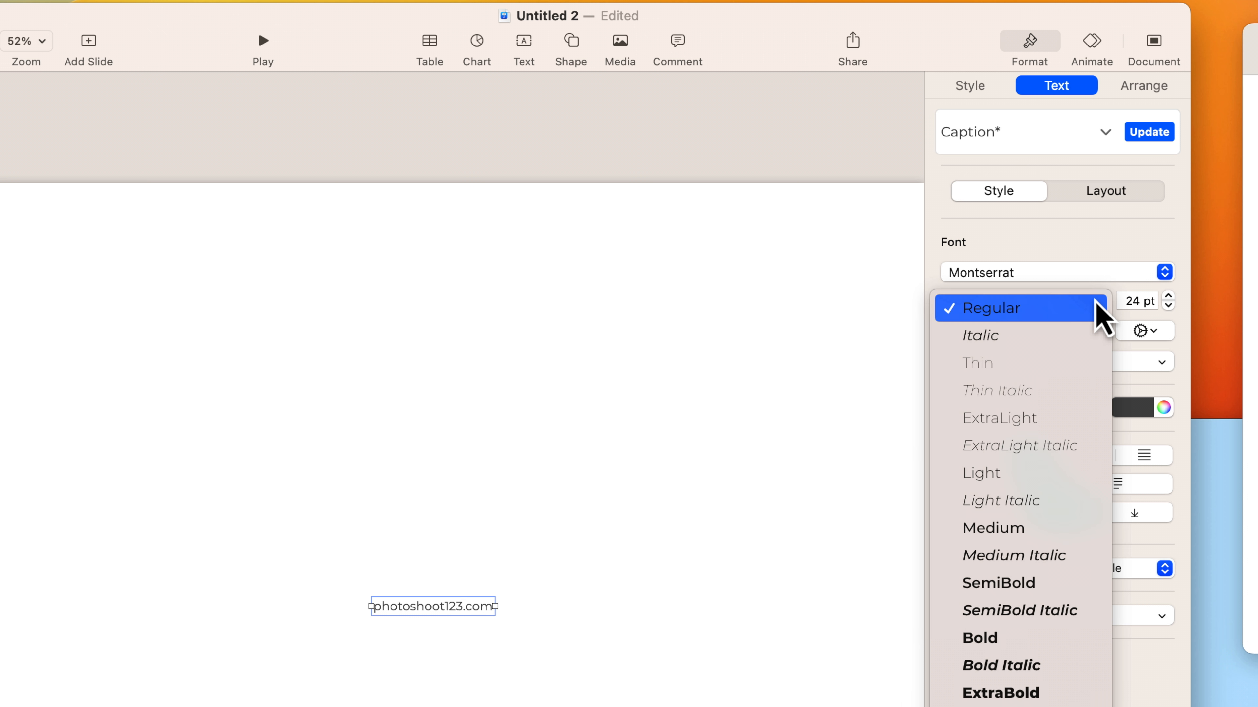
click(1015, 642)
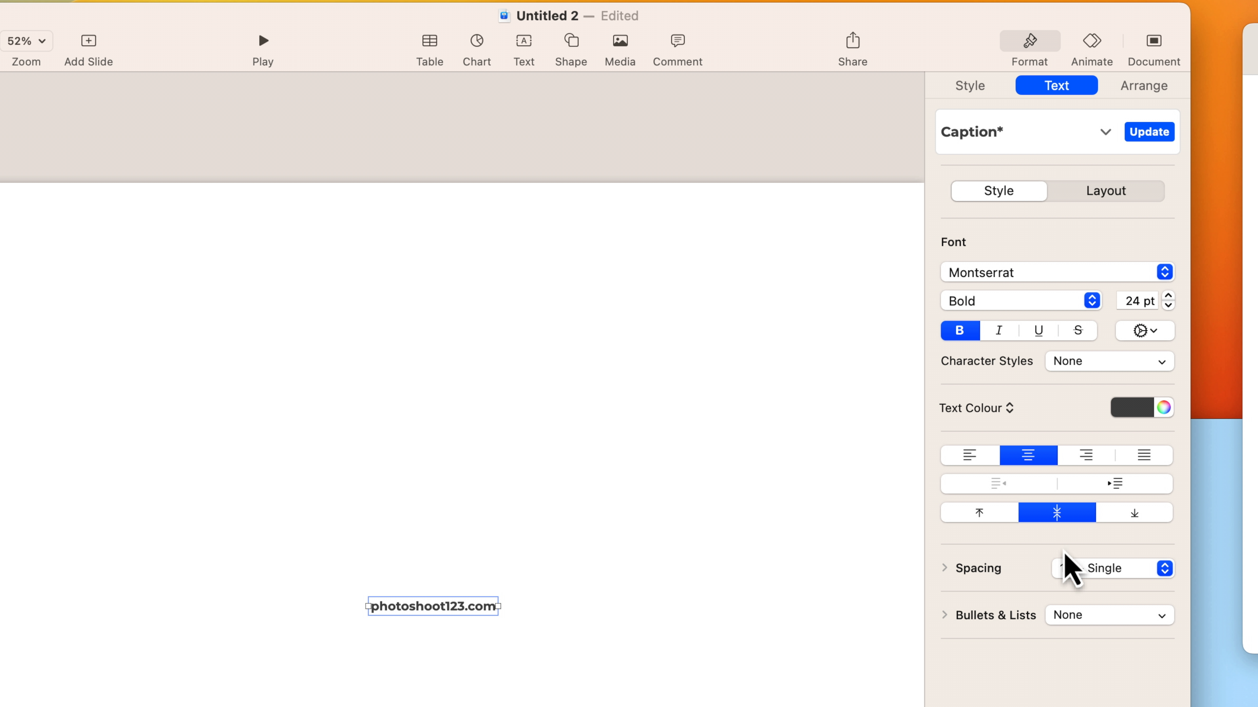
- Enlarge the photoshoot123.com text to 81 pt
click(1168, 296)
click(1168, 296)
click(1168, 296)
click(1168, 296)
click(1167, 295)
click(1168, 296)
click(1168, 295)
click(1167, 296)
click(1168, 296)
click(1168, 296)
click(1167, 296)
click(1168, 297)
click(1167, 298)
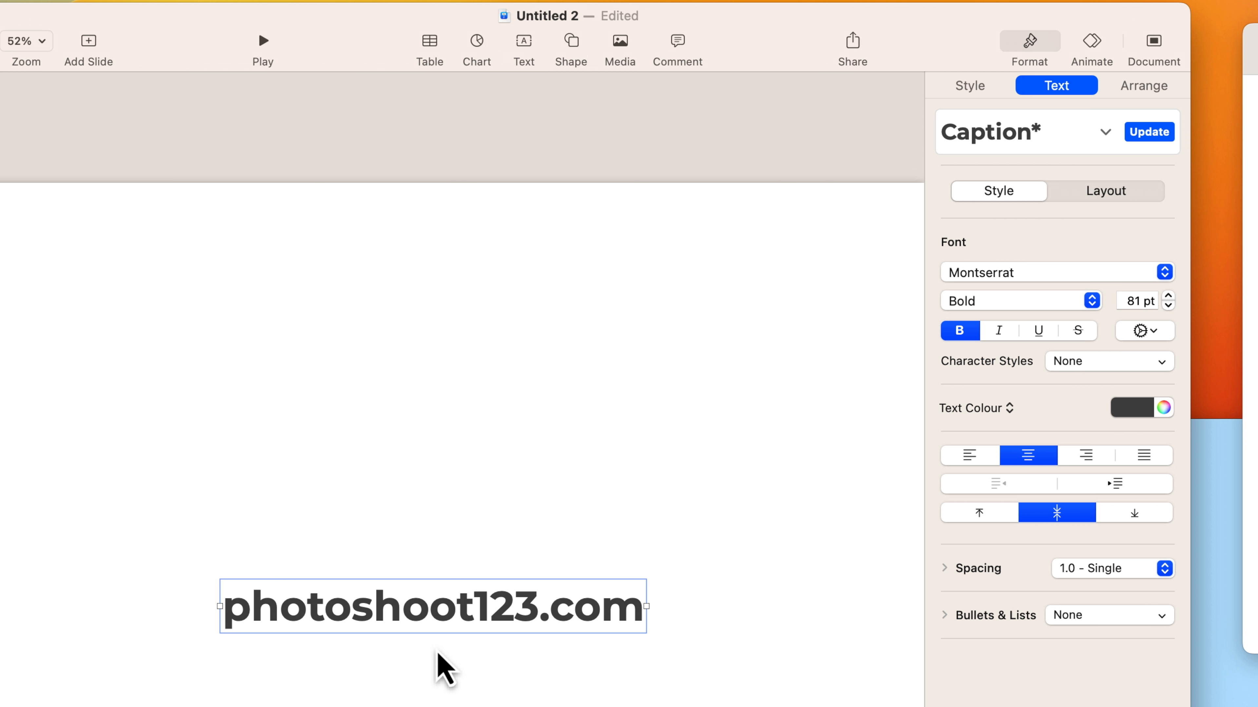
- Move the photoshoot123.com text slightly up towards the camera and colour it black
drag(452, 620, 495, 584)
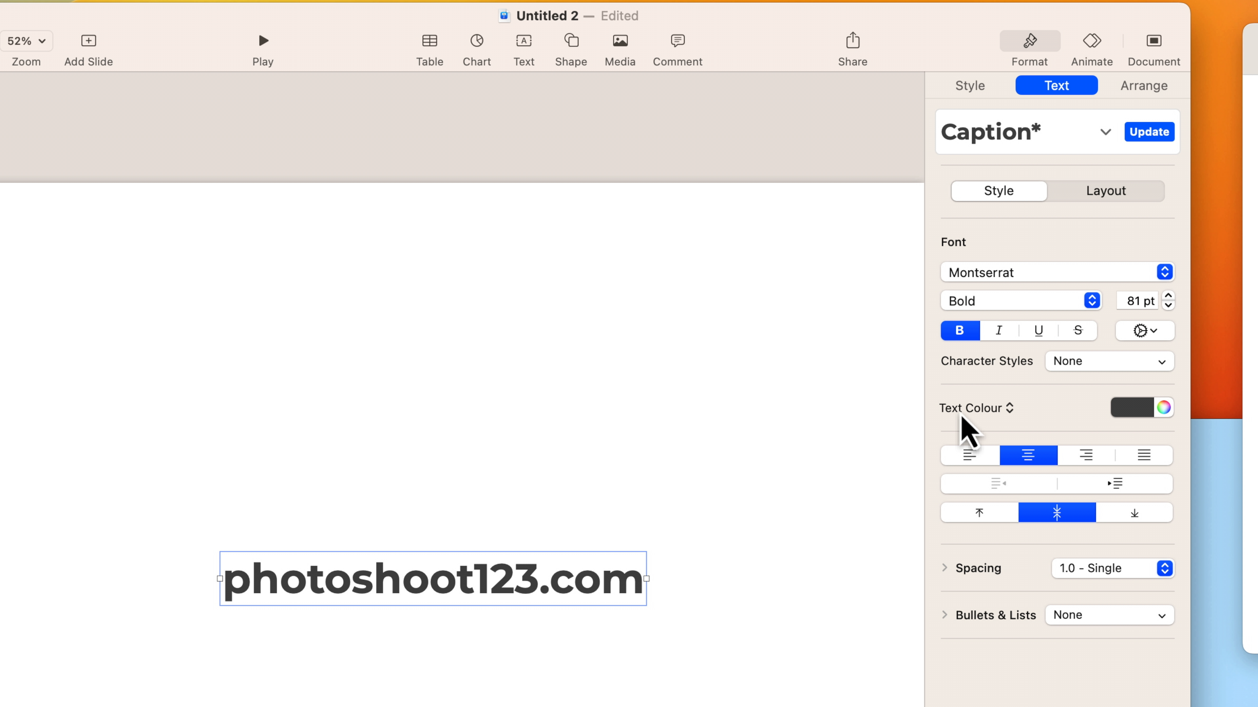
click(1125, 410)
click(1208, 539)
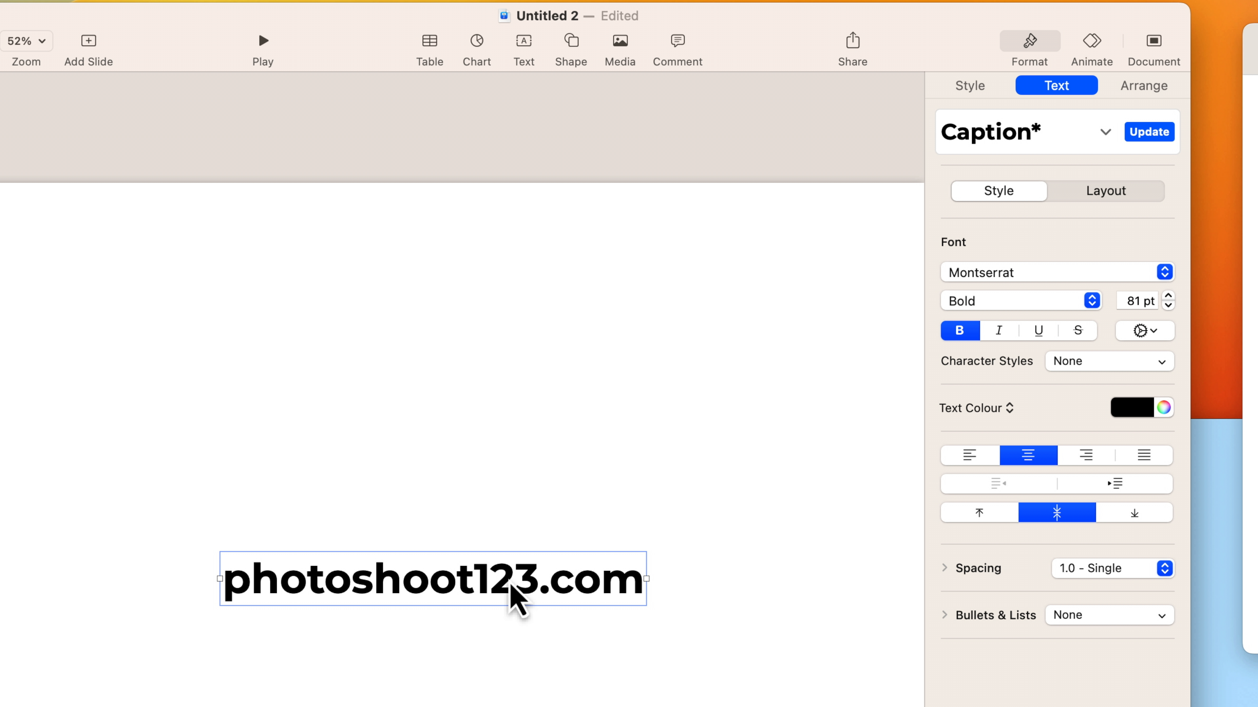
- Move the camera animation down and the photoshoot123.com text up so they sit close together mid-slide, and play the animation
click(436, 365)
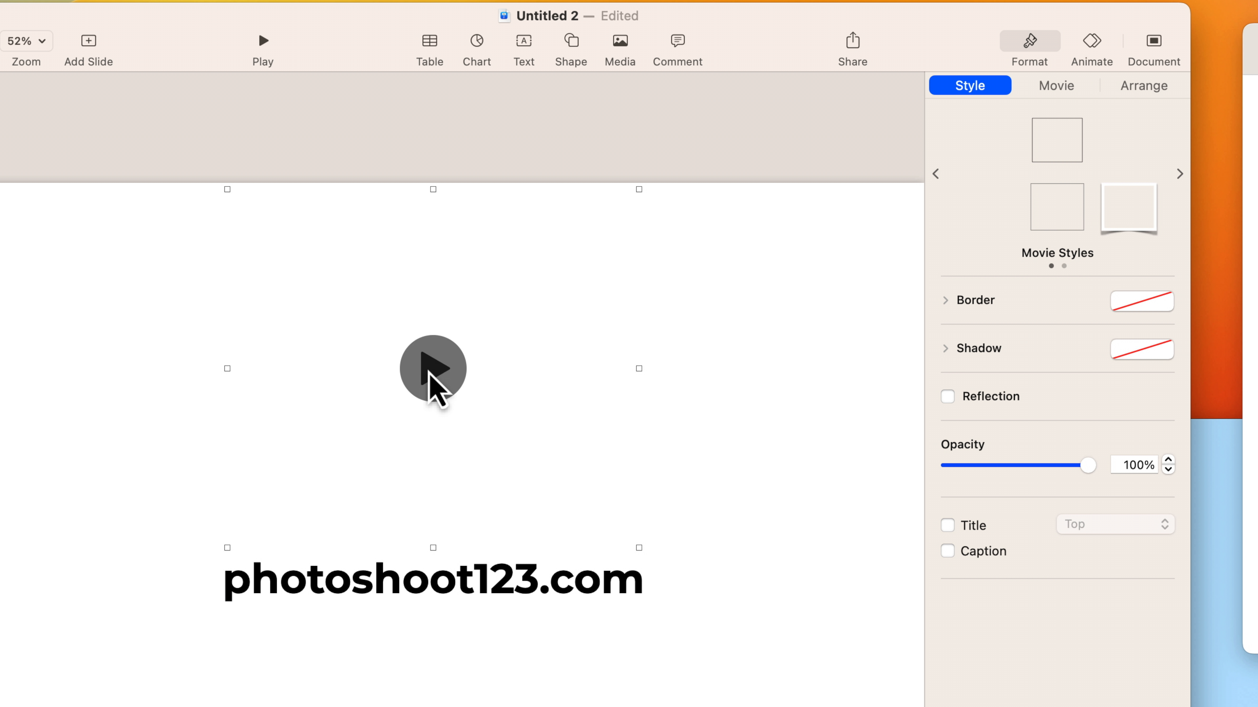
drag(491, 407, 493, 433)
drag(488, 585, 489, 565)
click(502, 438)
click(430, 399)
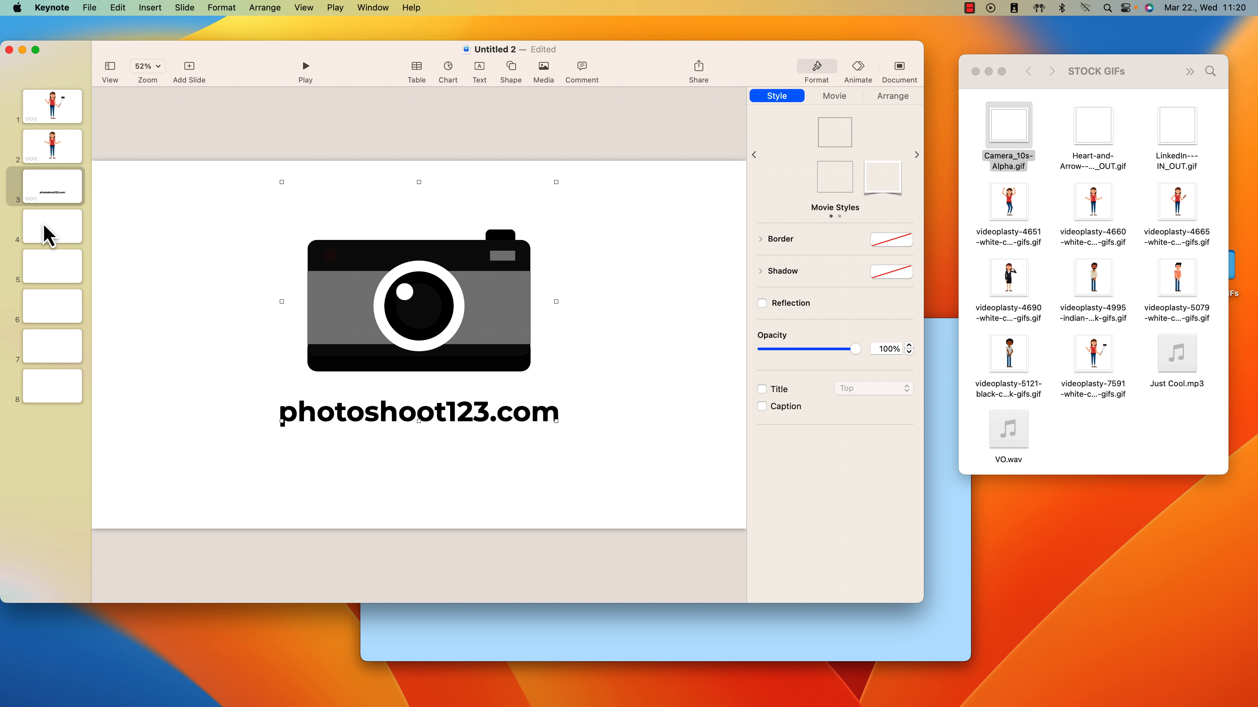
- Place the videoplasty-4690 businesswoman GIF on the right half of slide 4, vertically centred
click(48, 235)
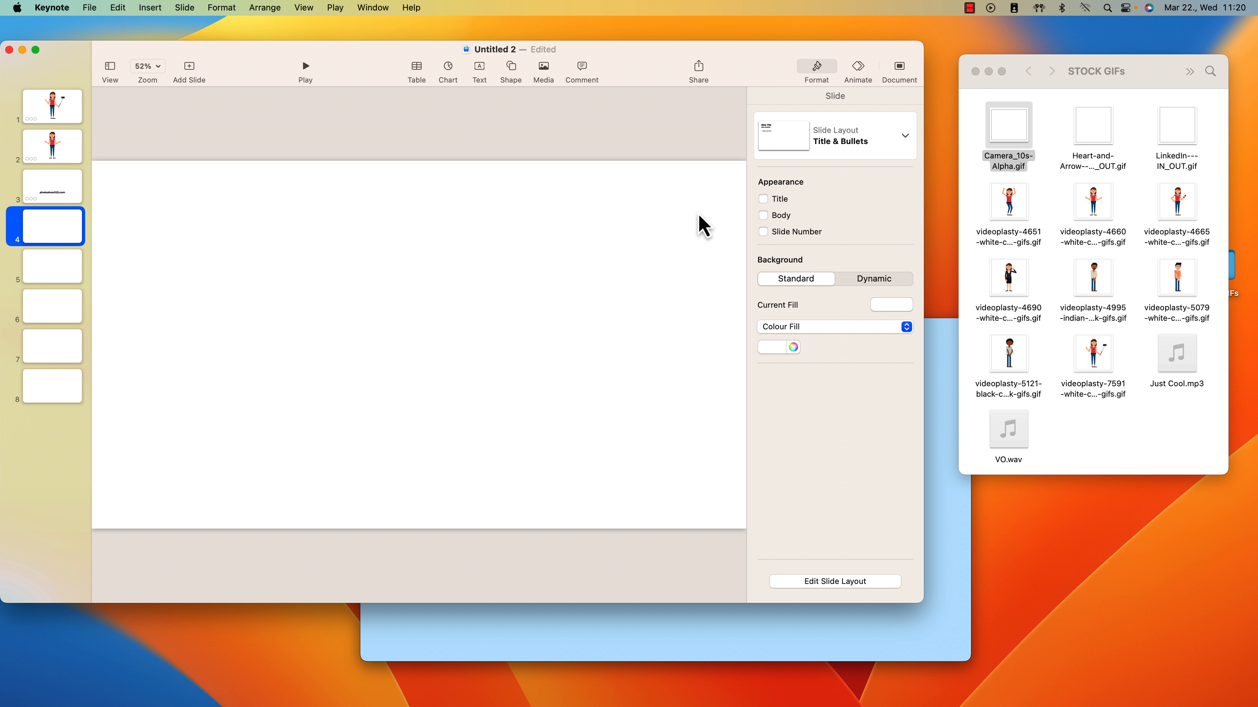
drag(1015, 274, 534, 313)
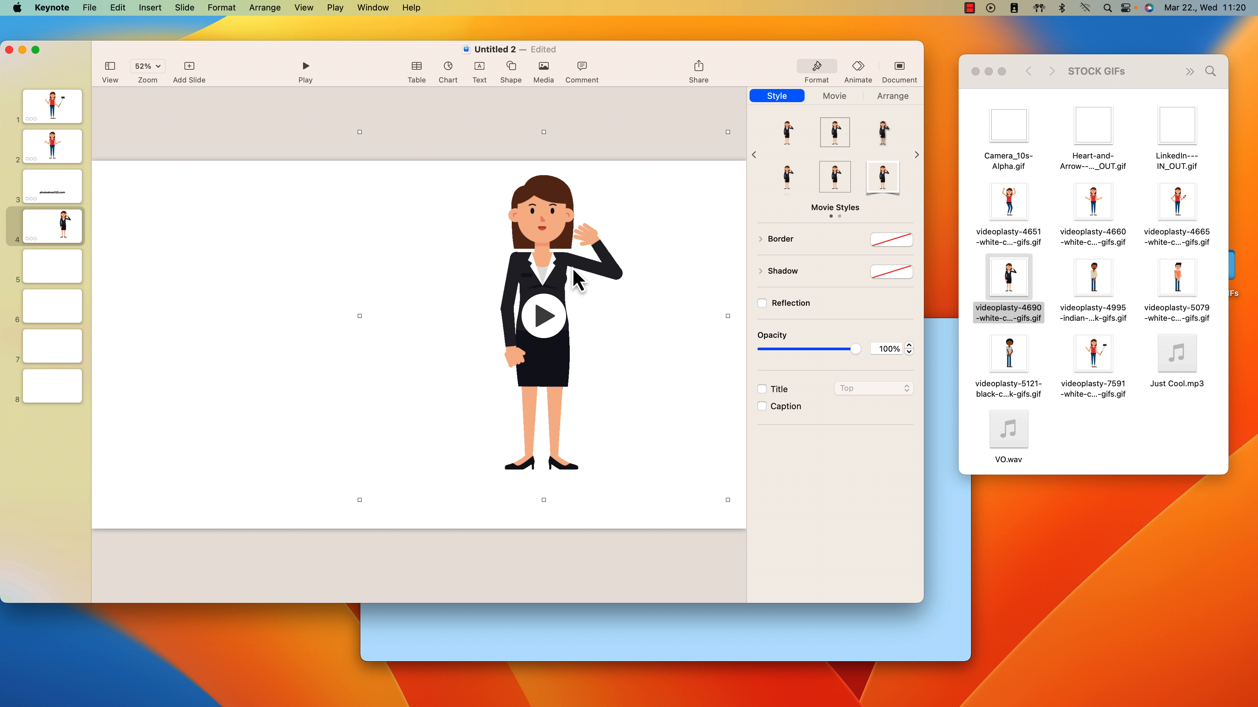
drag(570, 273, 536, 297)
- Add the LinkedIn IN_OUT GIF to slide 4 and position it to the left of the businesswoman
click(1183, 149)
drag(1185, 155, 260, 319)
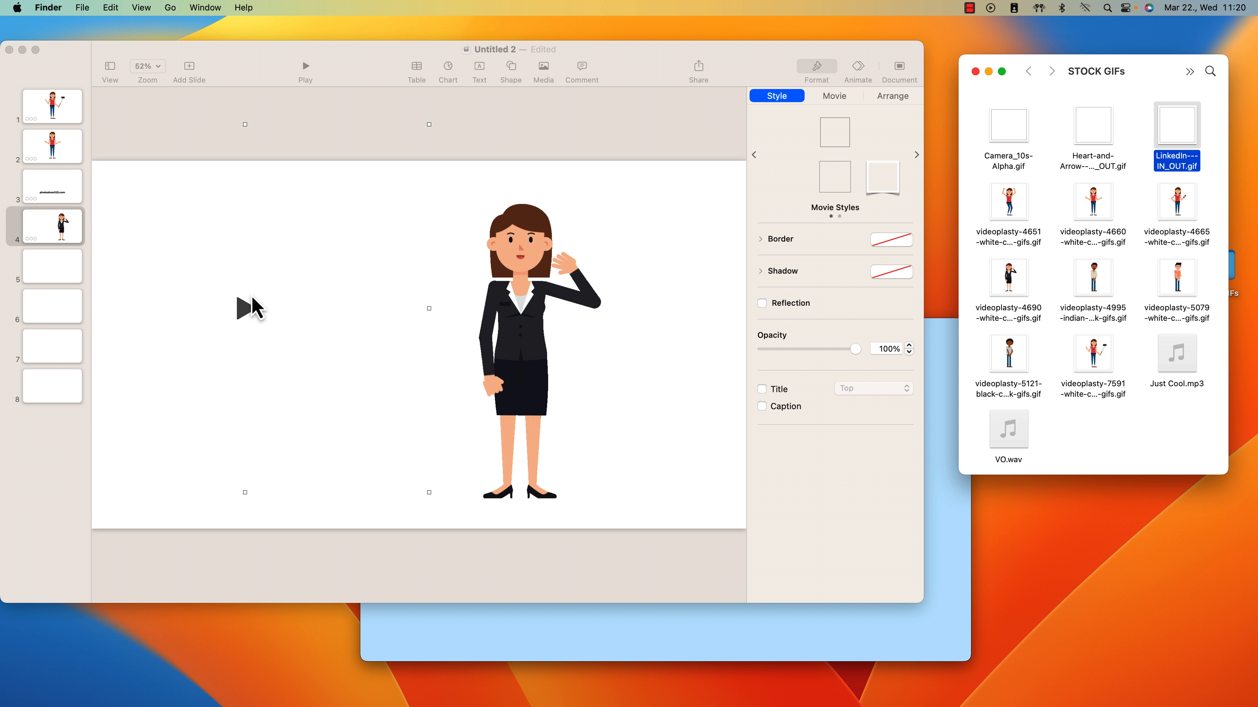
drag(221, 378, 284, 376)
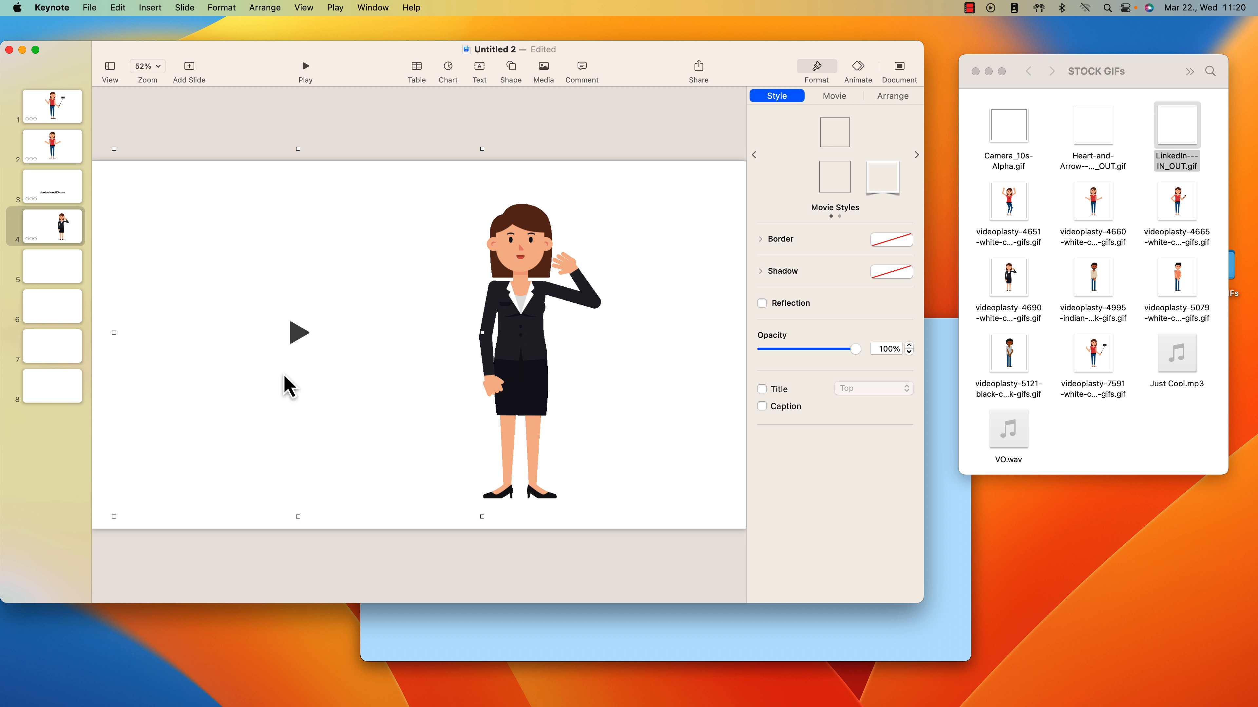
- Play the LinkedIn animation on slide 4, shrink it and place it beside the businesswoman
click(297, 335)
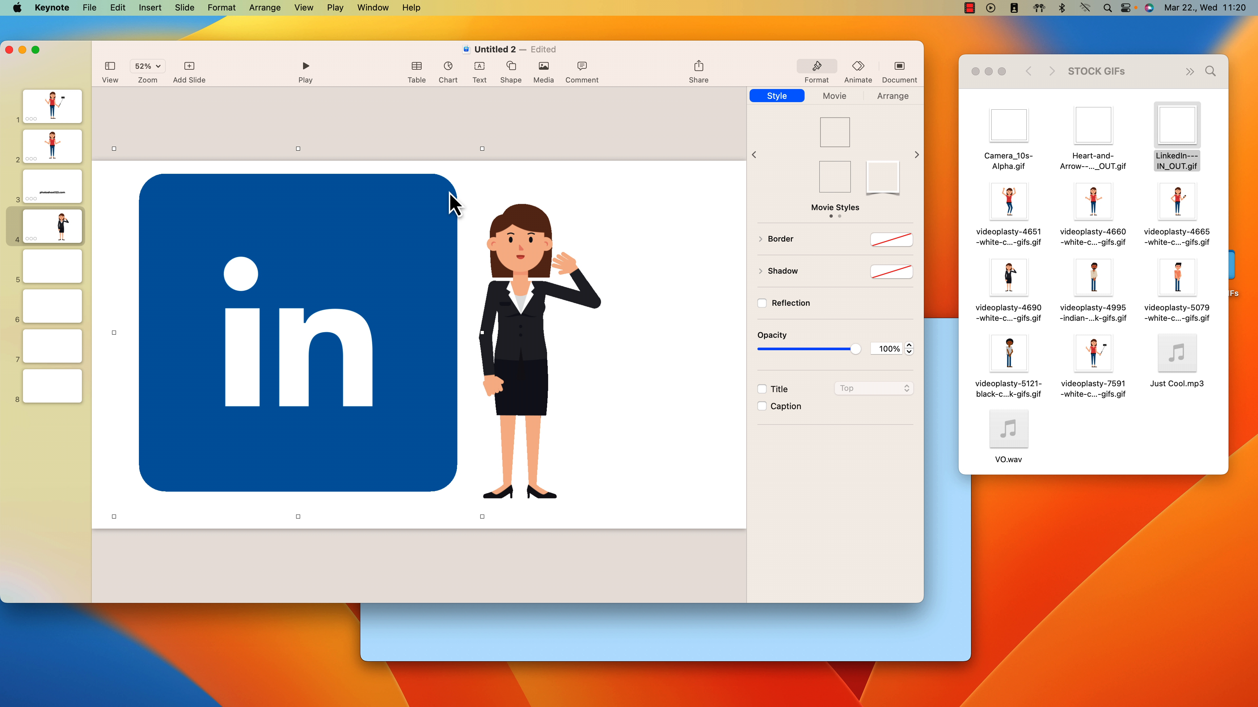
drag(483, 149, 309, 322)
drag(255, 403, 340, 335)
- Add the Heart-and-Arrow GIF to slide 5, shrink it and place it on the slide's right half
click(47, 278)
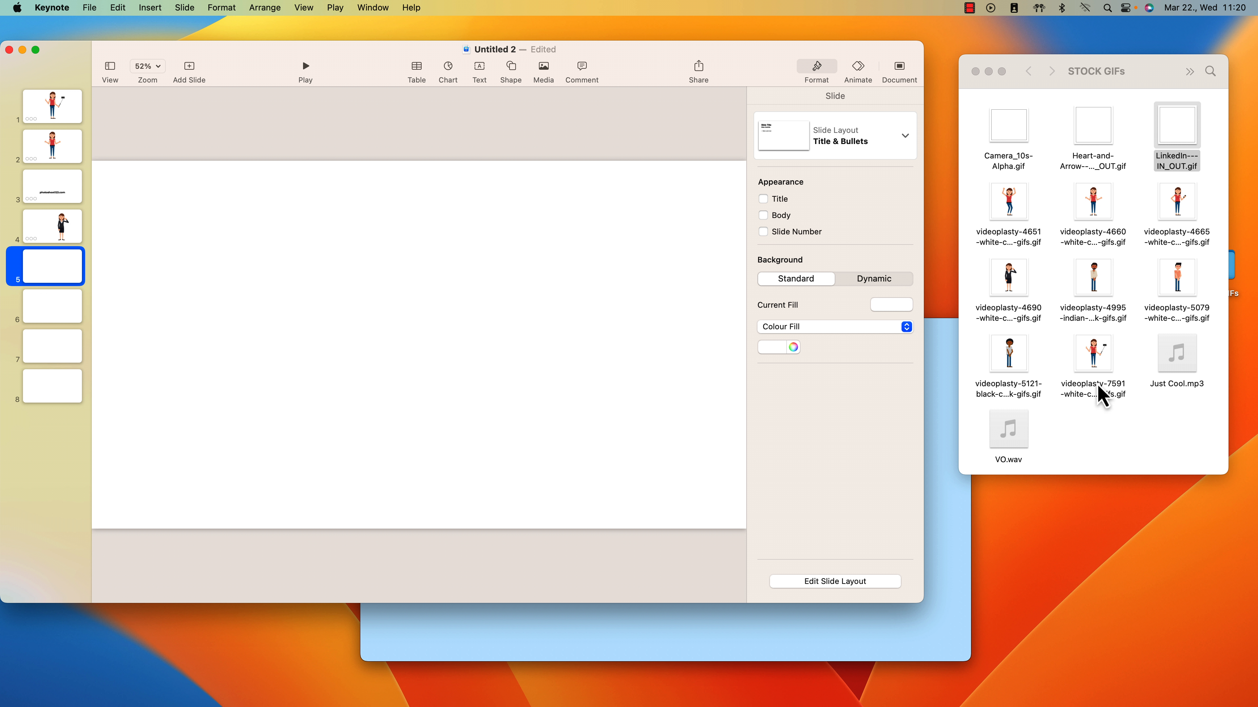
drag(1100, 138, 495, 327)
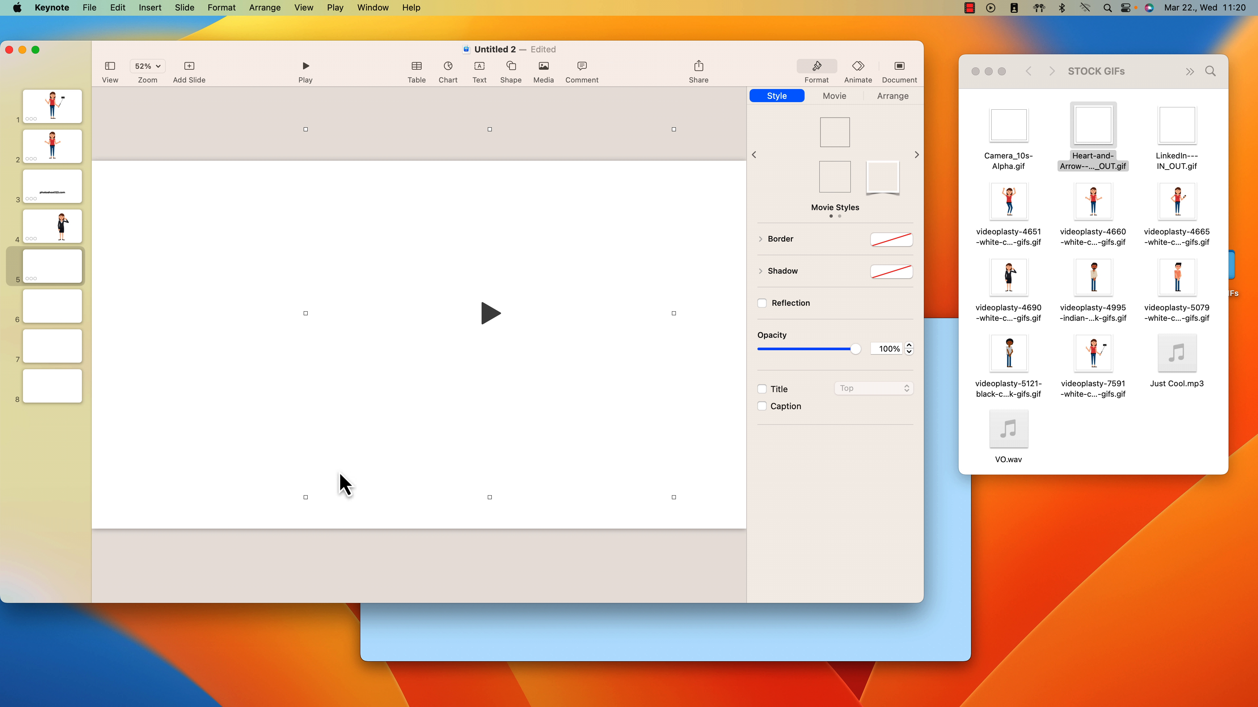
click(483, 322)
drag(305, 498, 542, 340)
drag(592, 259, 546, 355)
- Add the videoplasty-4665 woman-with-phone GIF to the left half of slide 5 and nudge her slightly towards the heart animation
click(1179, 213)
drag(1179, 218, 315, 359)
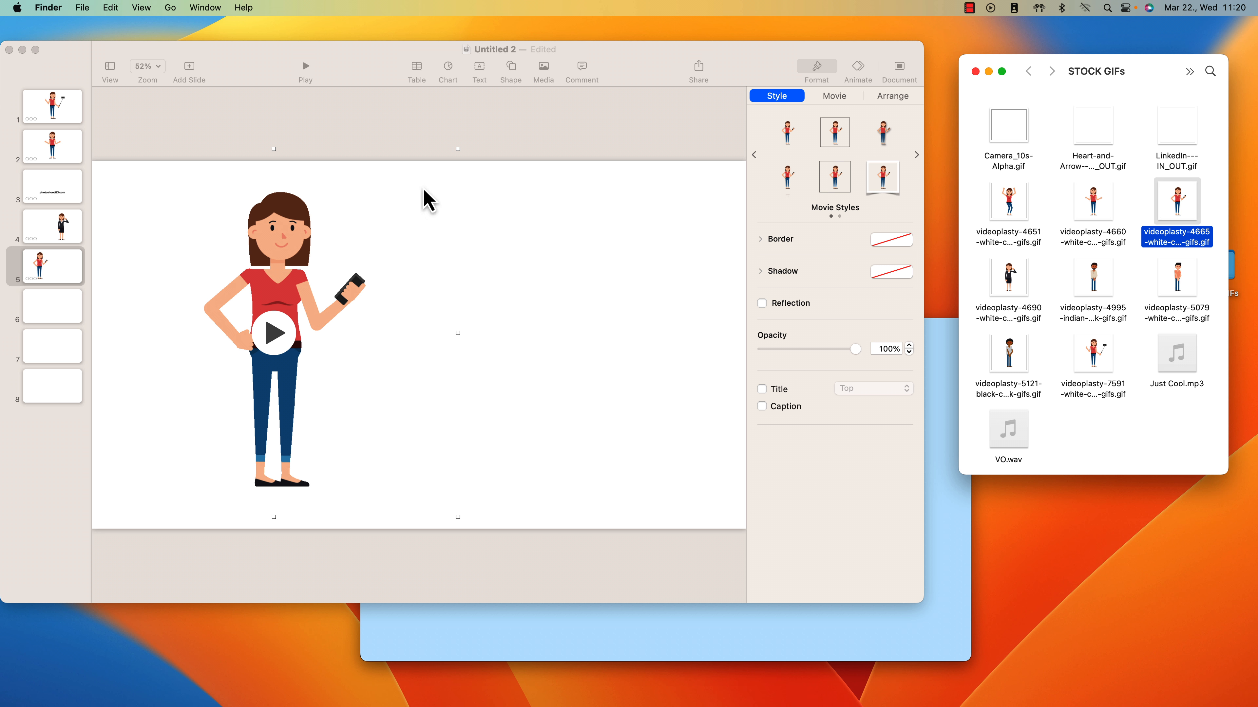
click(577, 317)
click(546, 327)
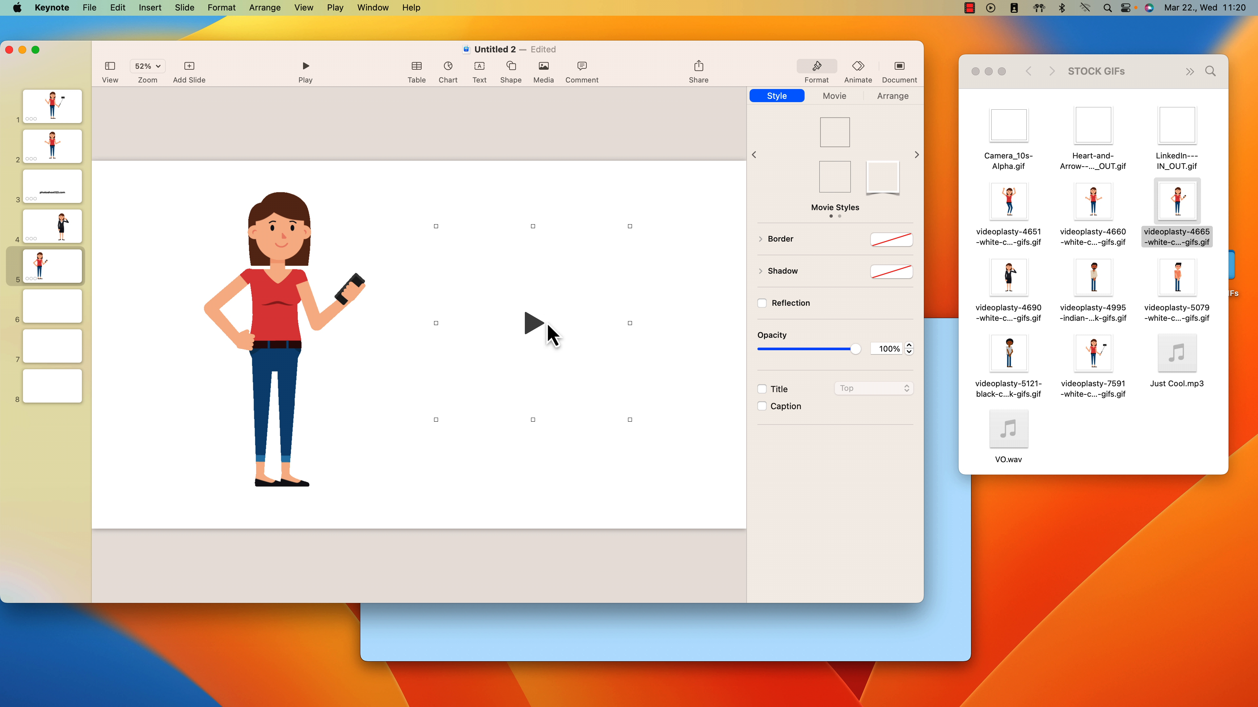
click(288, 298)
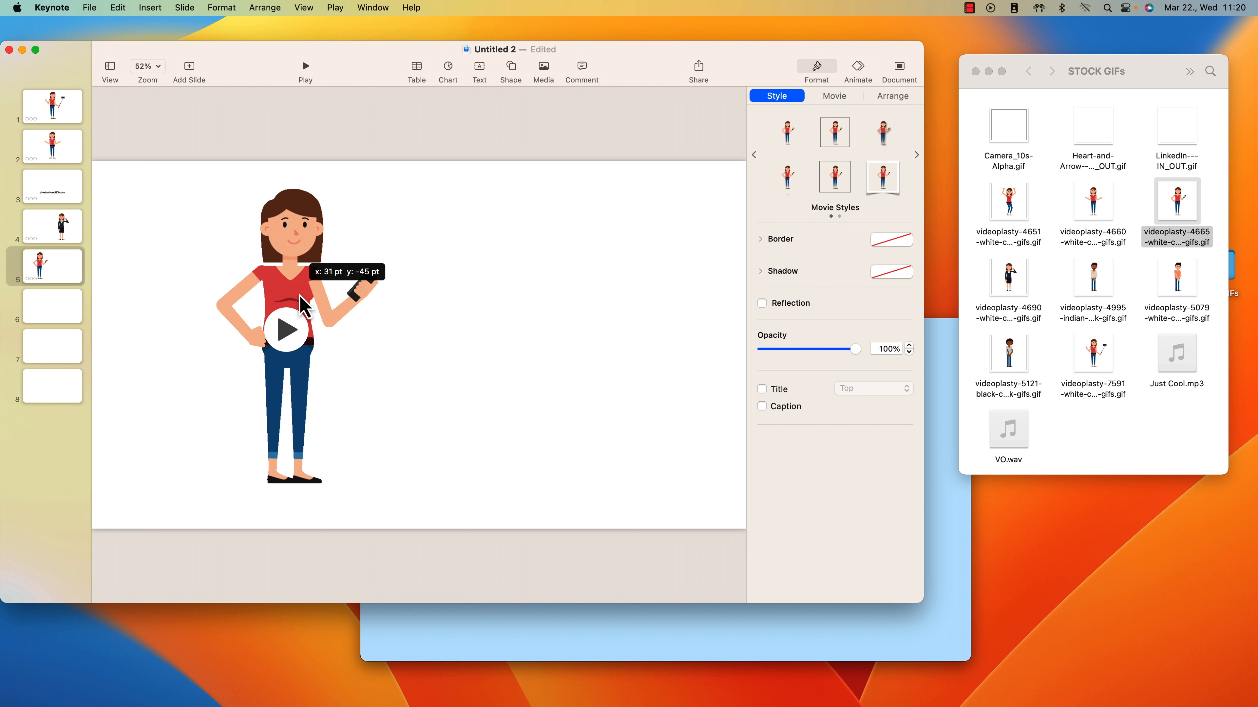
- Add the videoplasty-4995, videoplasty-5079 and videoplasty-5121 GIFs together to slide 6 and deselect them
click(50, 312)
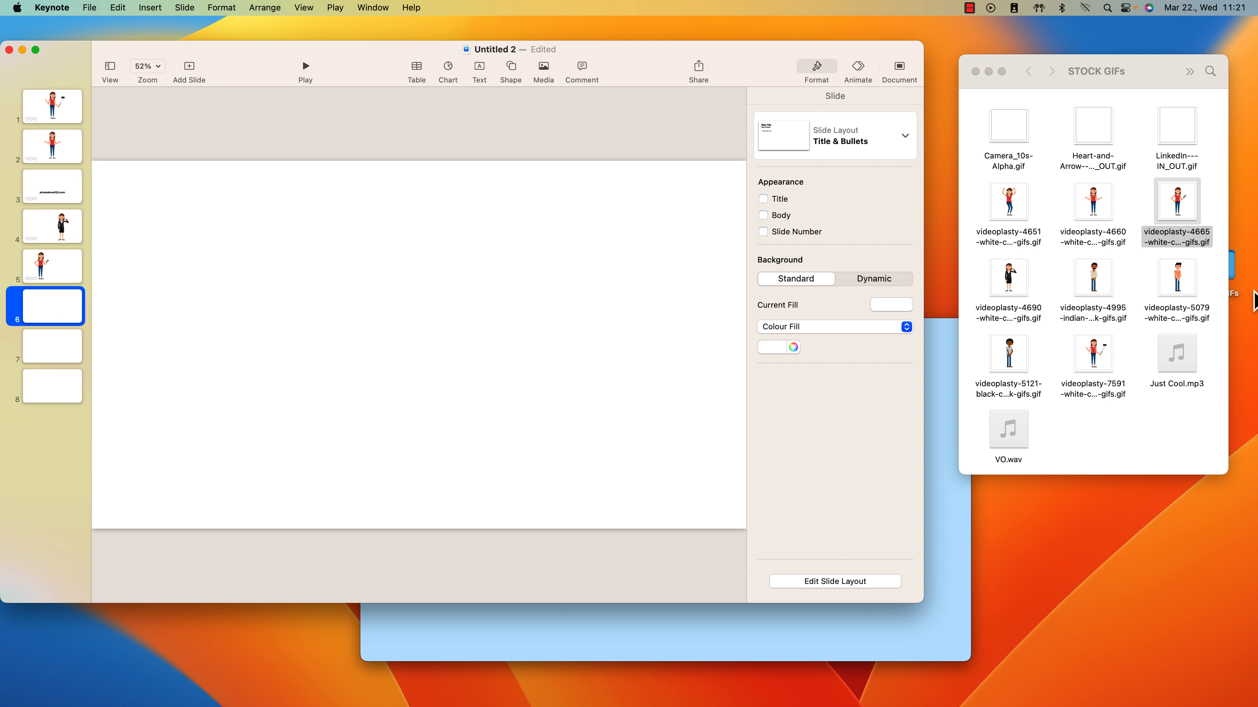
drag(1060, 273, 1190, 297)
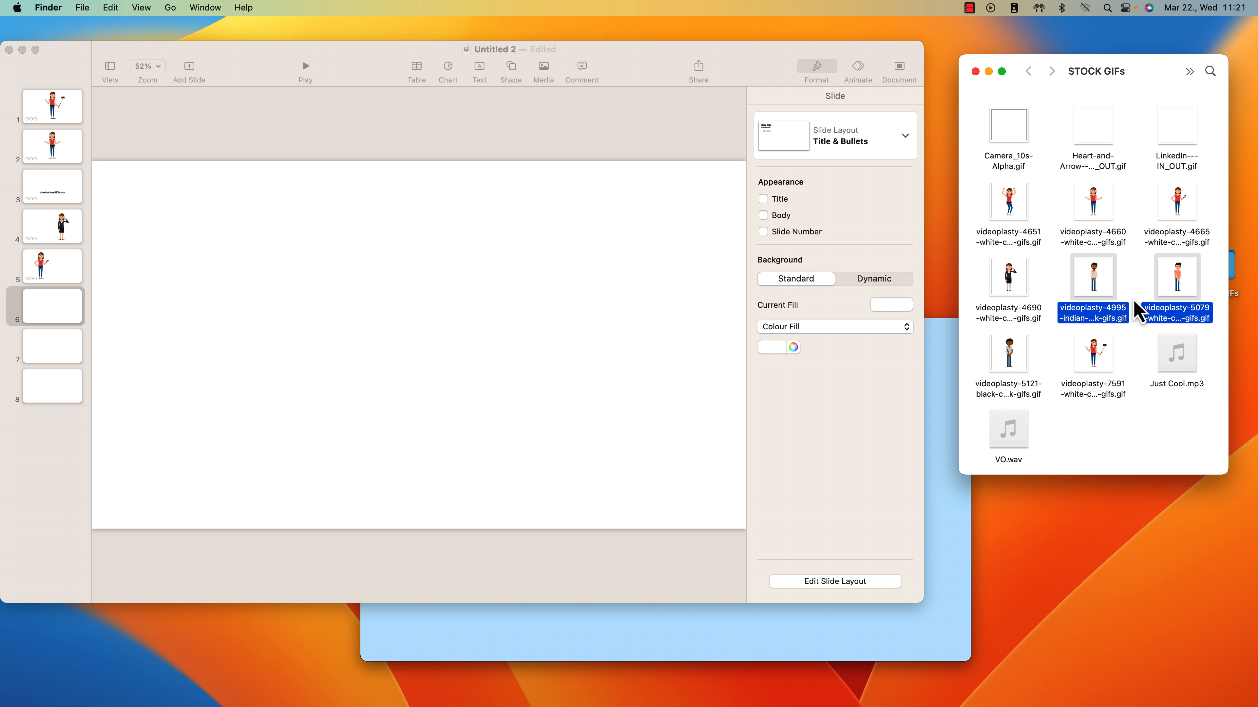
super+click(1012, 362)
drag(1097, 287, 403, 309)
click(110, 358)
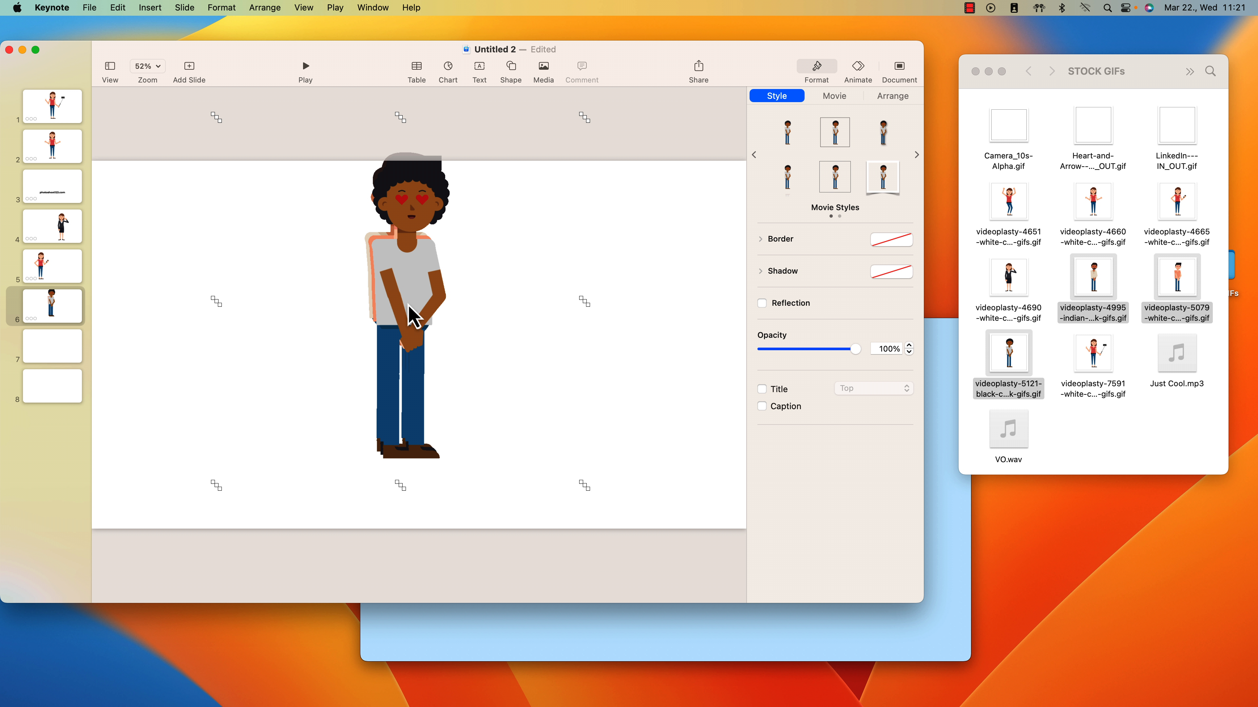
click(218, 391)
- Separate the three overlapping men on slide 6 and place the bearded man on the slide's left side
click(393, 309)
drag(393, 309, 605, 391)
drag(387, 340, 487, 373)
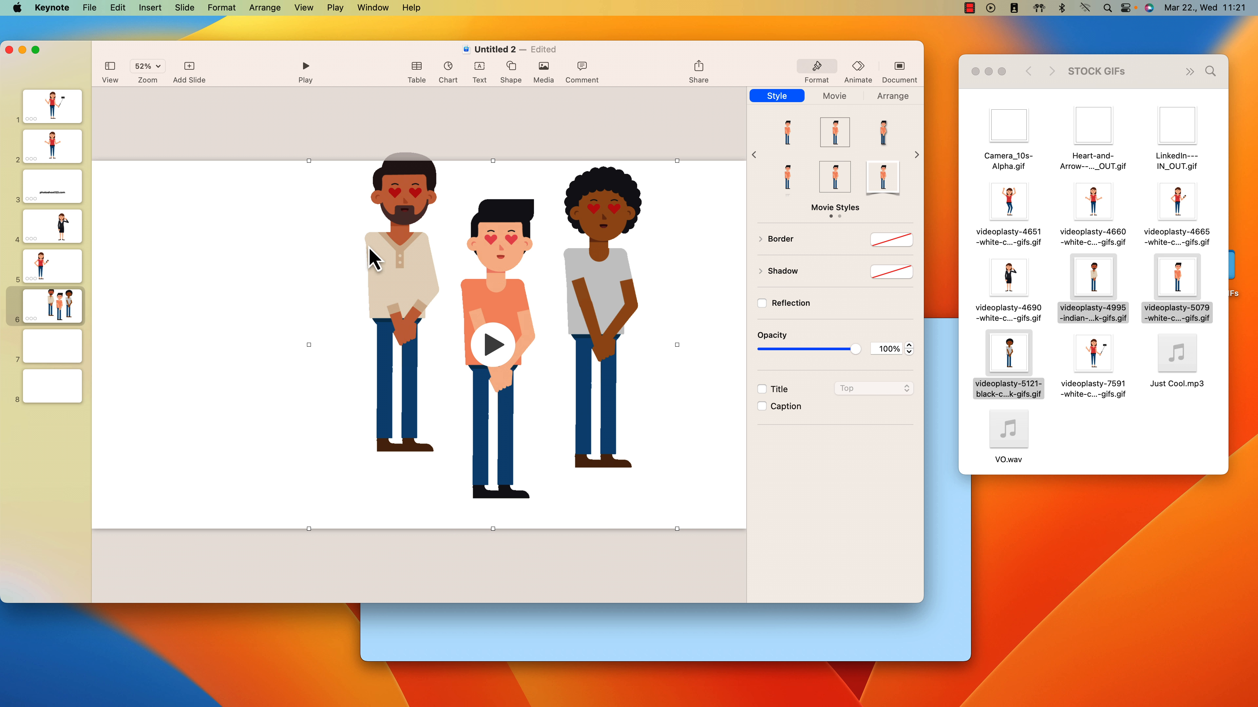
drag(421, 314, 419, 461)
click(367, 439)
drag(397, 208, 237, 238)
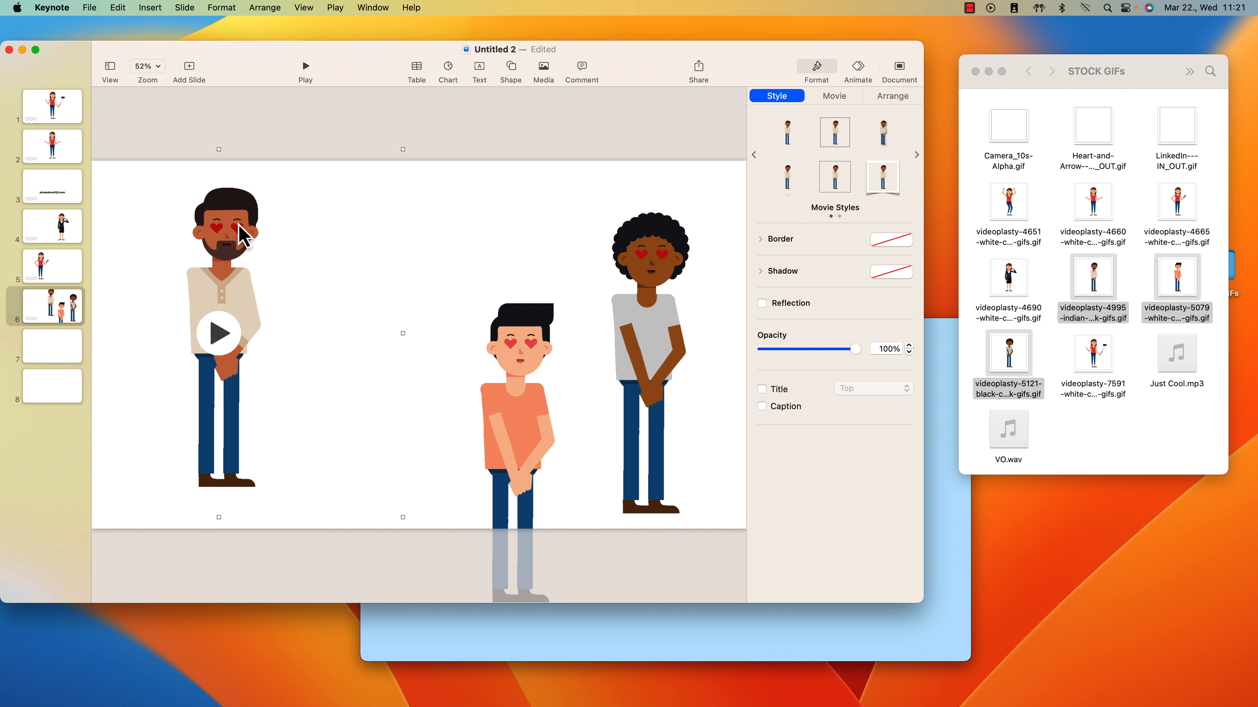
- Place the orange-shirted man mid-slide and the grey-shirted man on the right, level with each other, and play the grey-shirted man's animation
click(509, 428)
mouse_move(528, 467)
mouse_down()
mouse_move(499, 458)
mouse_move(527, 485)
mouse_up()
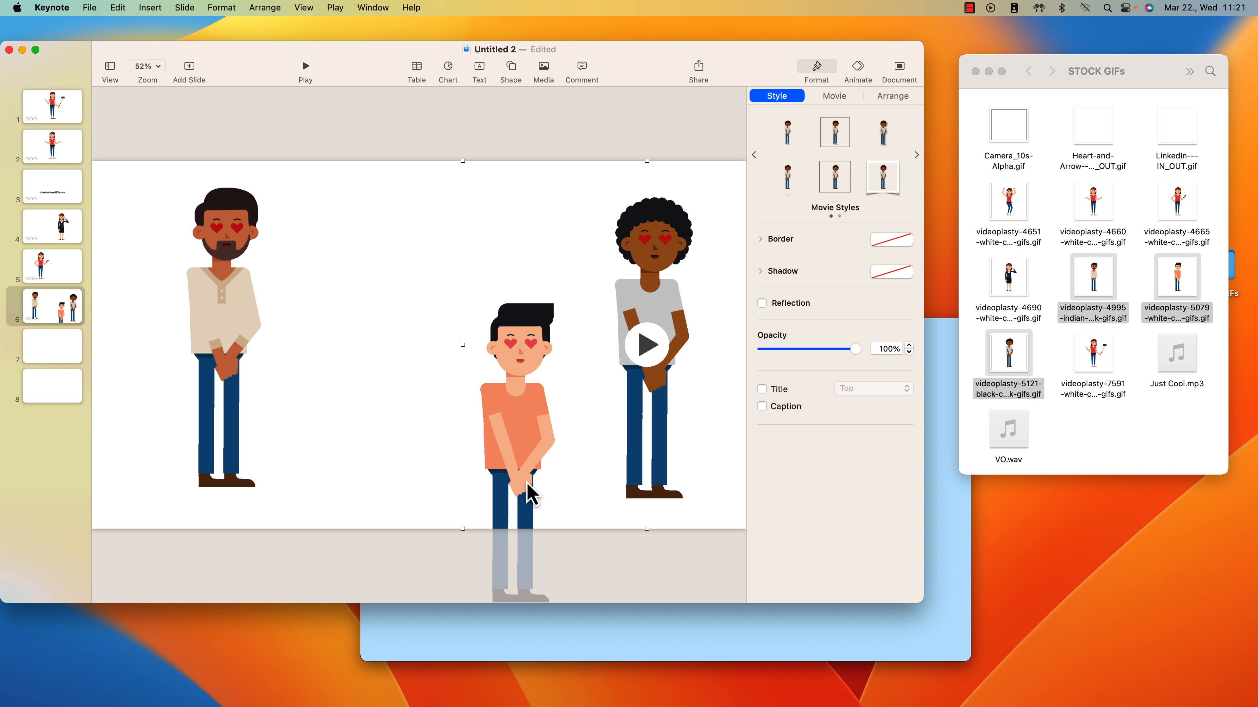
click(520, 520)
drag(458, 422, 566, 519)
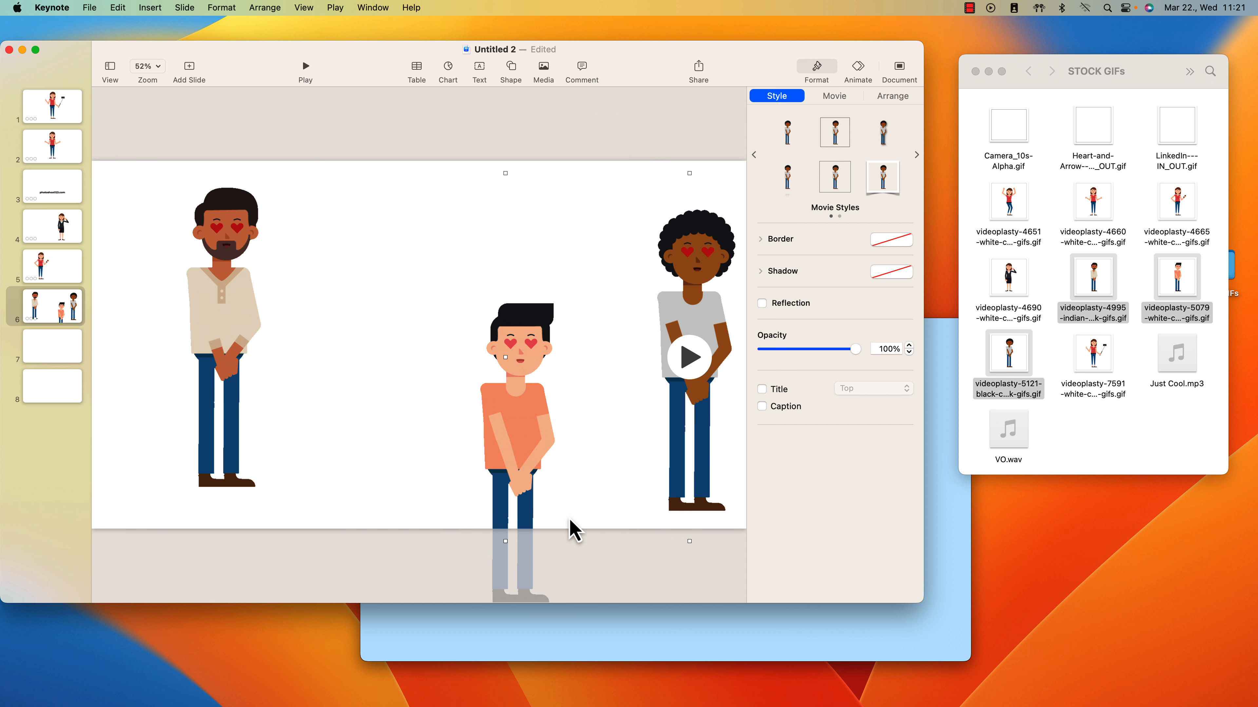
click(505, 306)
drag(502, 359, 638, 441)
drag(511, 389, 429, 288)
drag(703, 396, 524, 278)
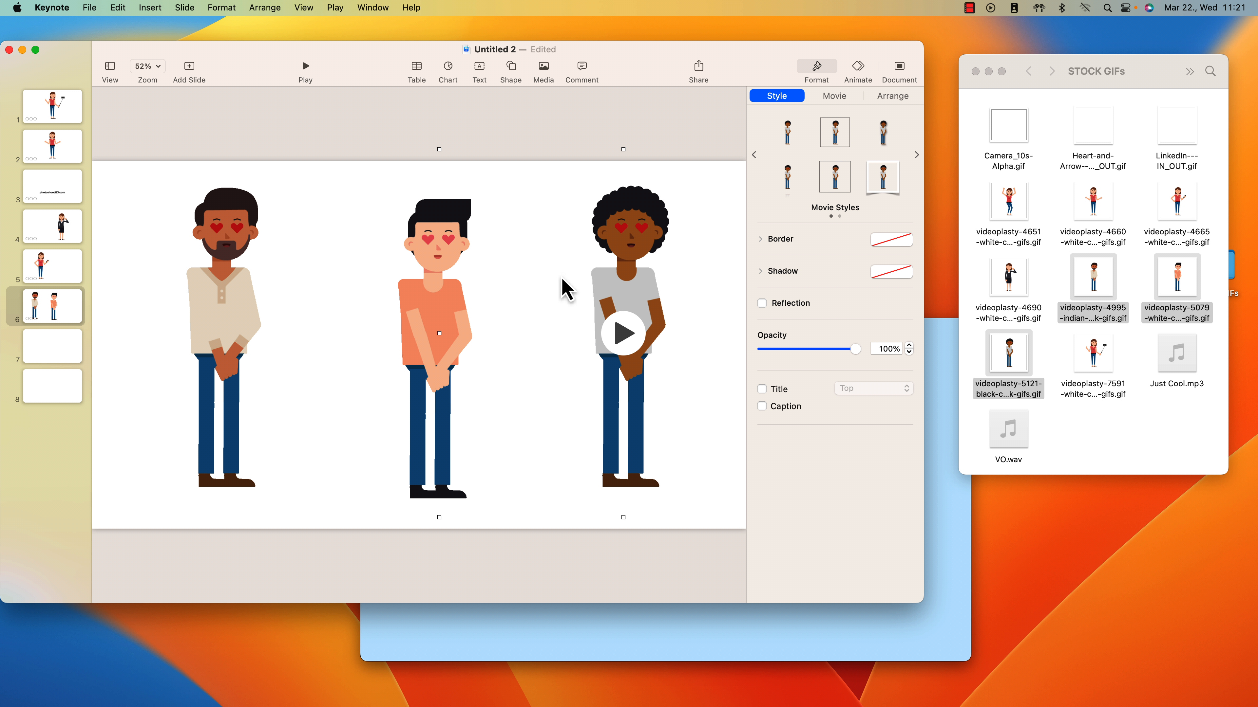
drag(630, 275, 627, 281)
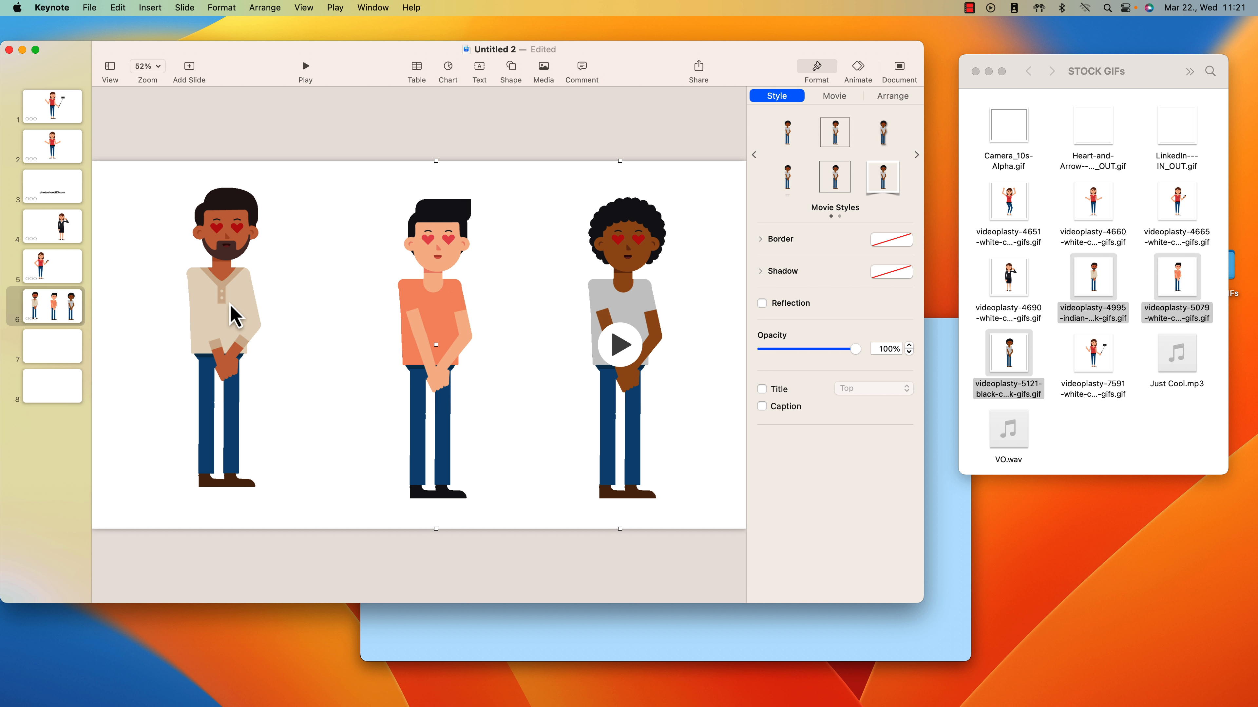
click(638, 363)
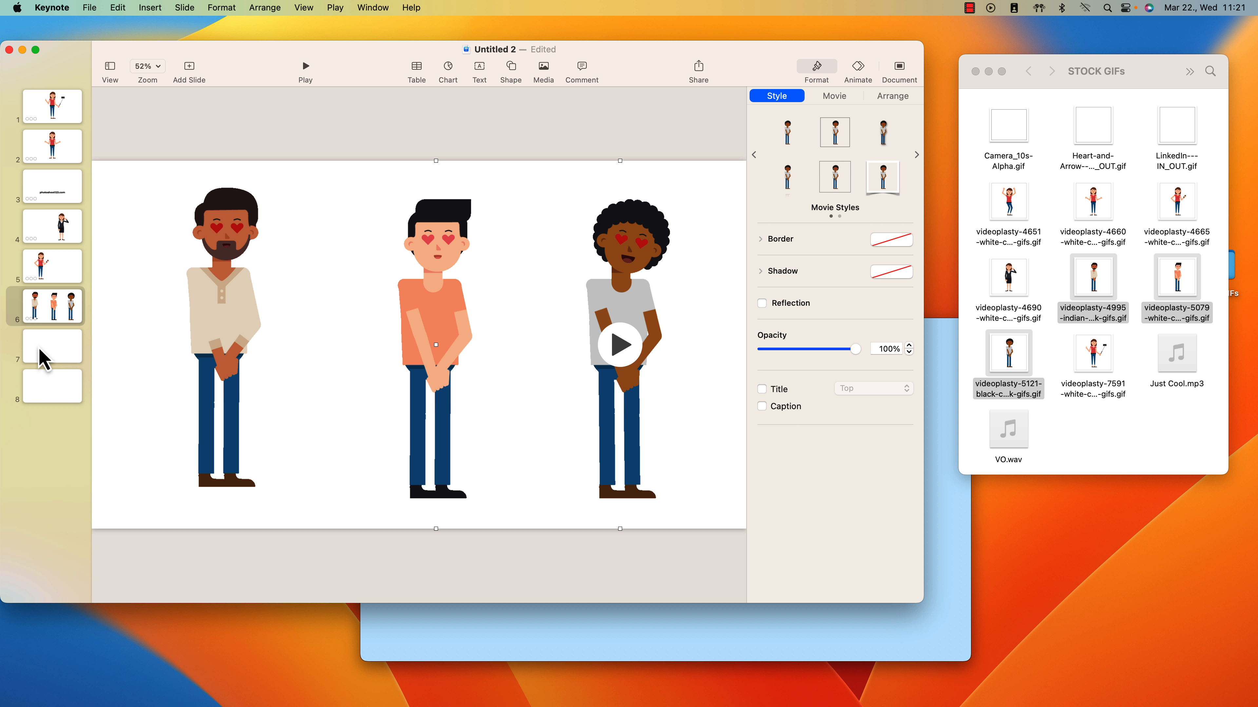
- Add the videoplasty-4651 cheering woman GIF to slide 7, centre her on the slide and play the animation
click(44, 356)
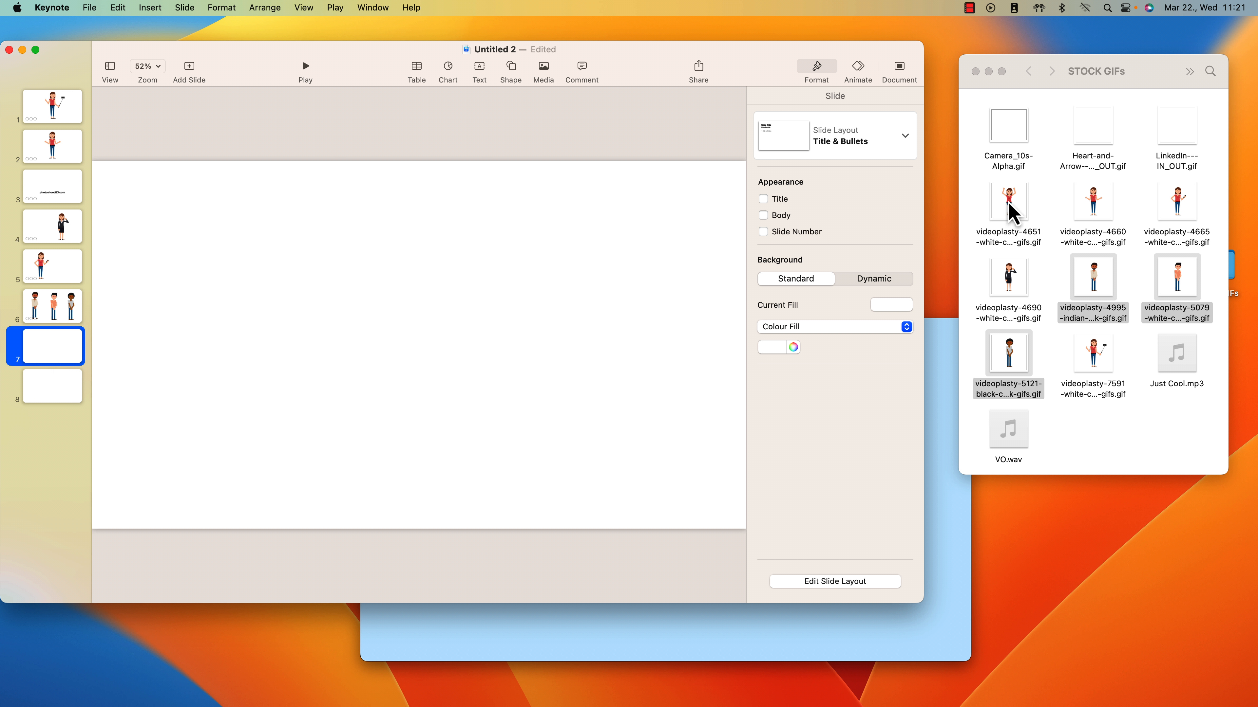
drag(1023, 208, 388, 331)
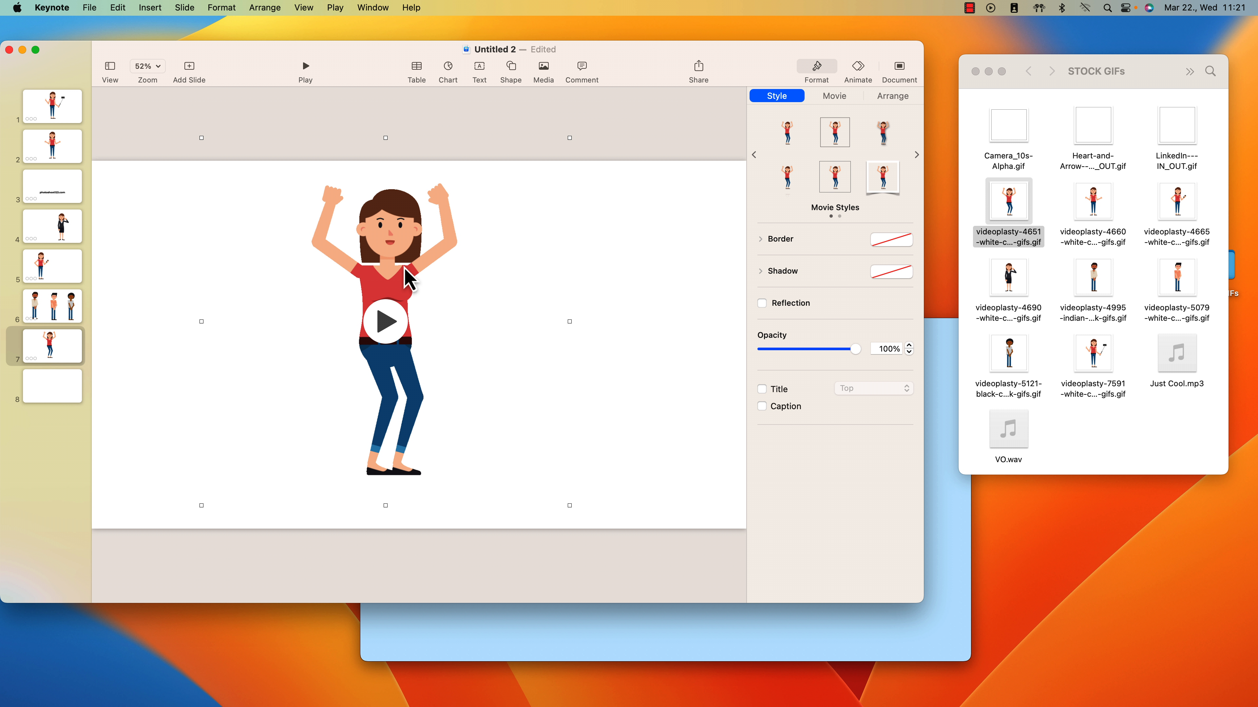
drag(409, 278, 441, 284)
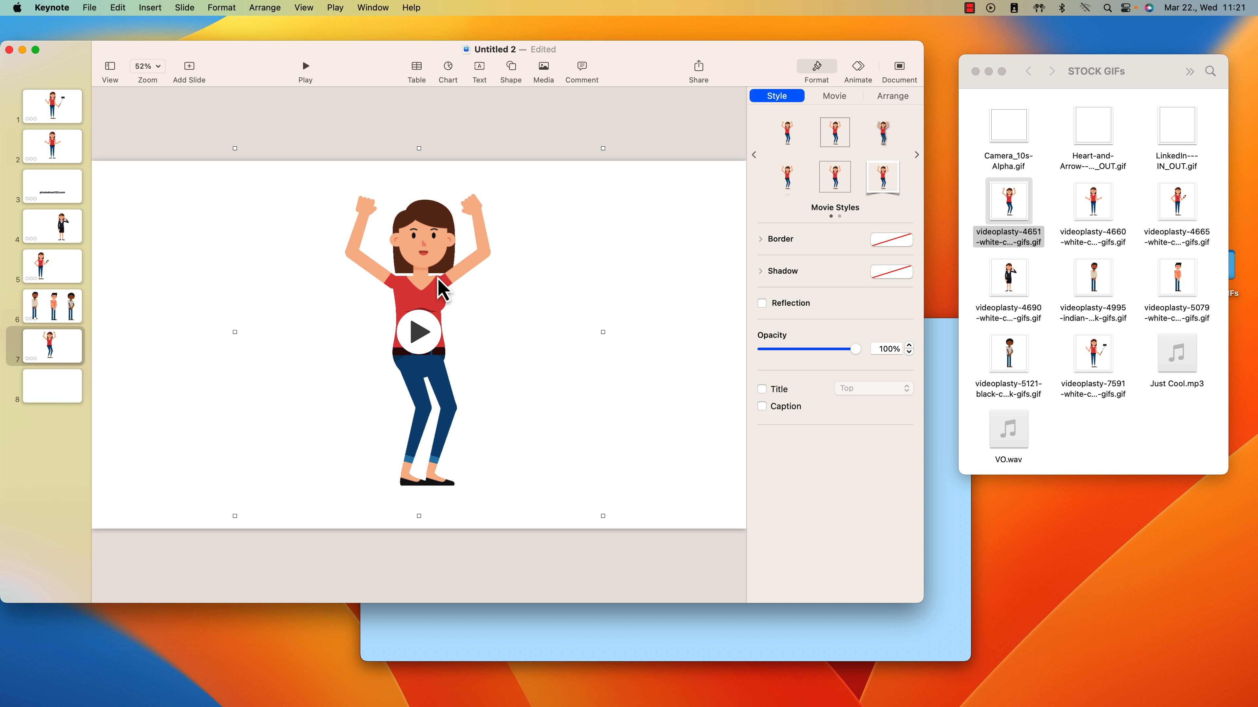
click(425, 333)
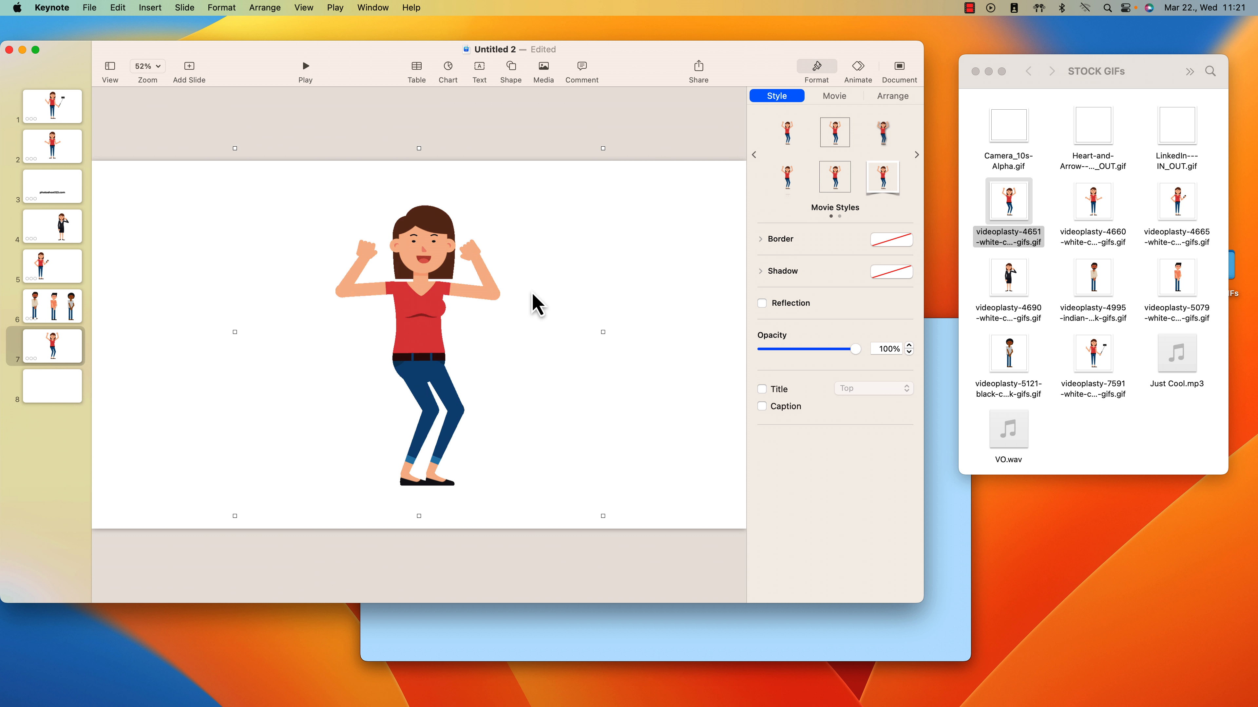
drag(421, 287, 420, 292)
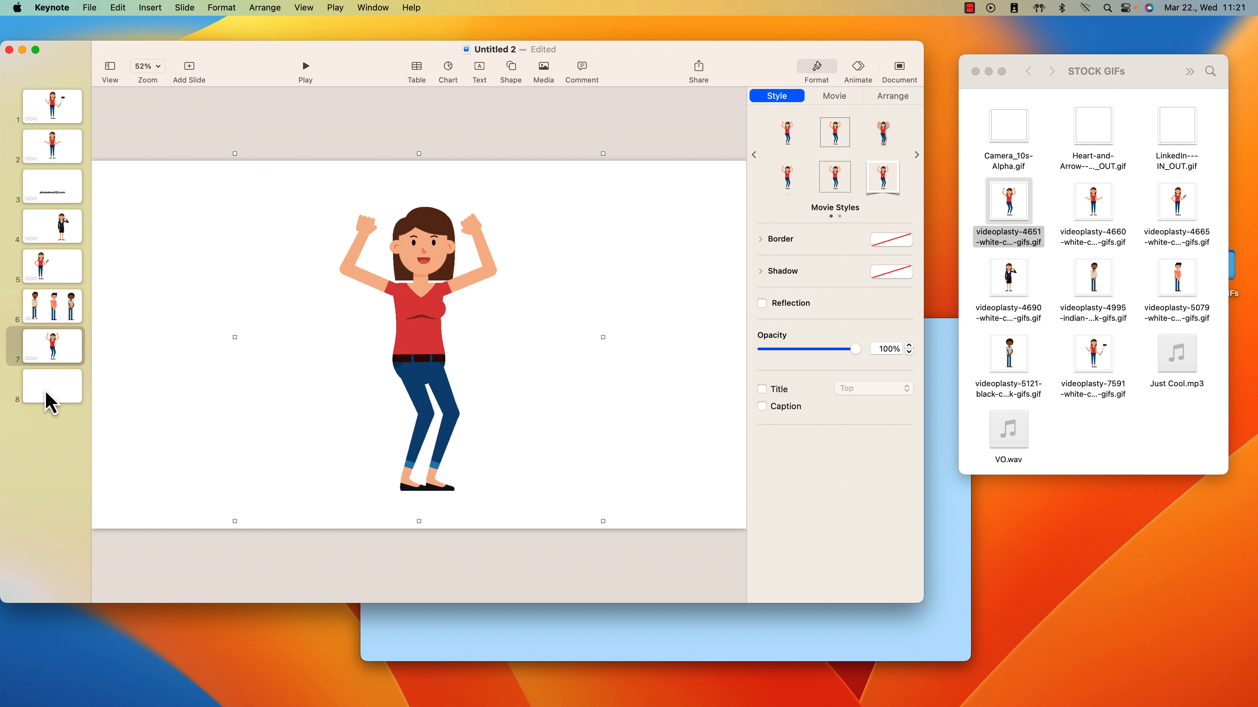
- Copy the camera animation together with the photoshoot123.com text from slide 3
click(51, 402)
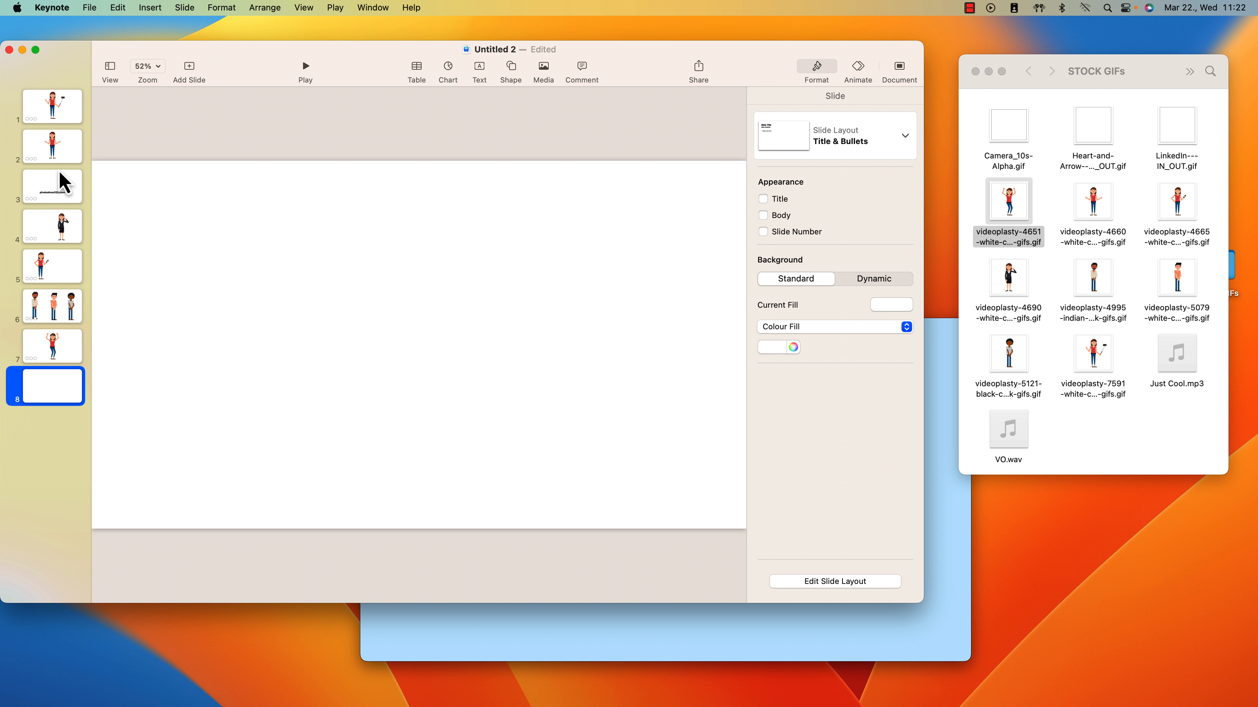
click(58, 190)
click(416, 296)
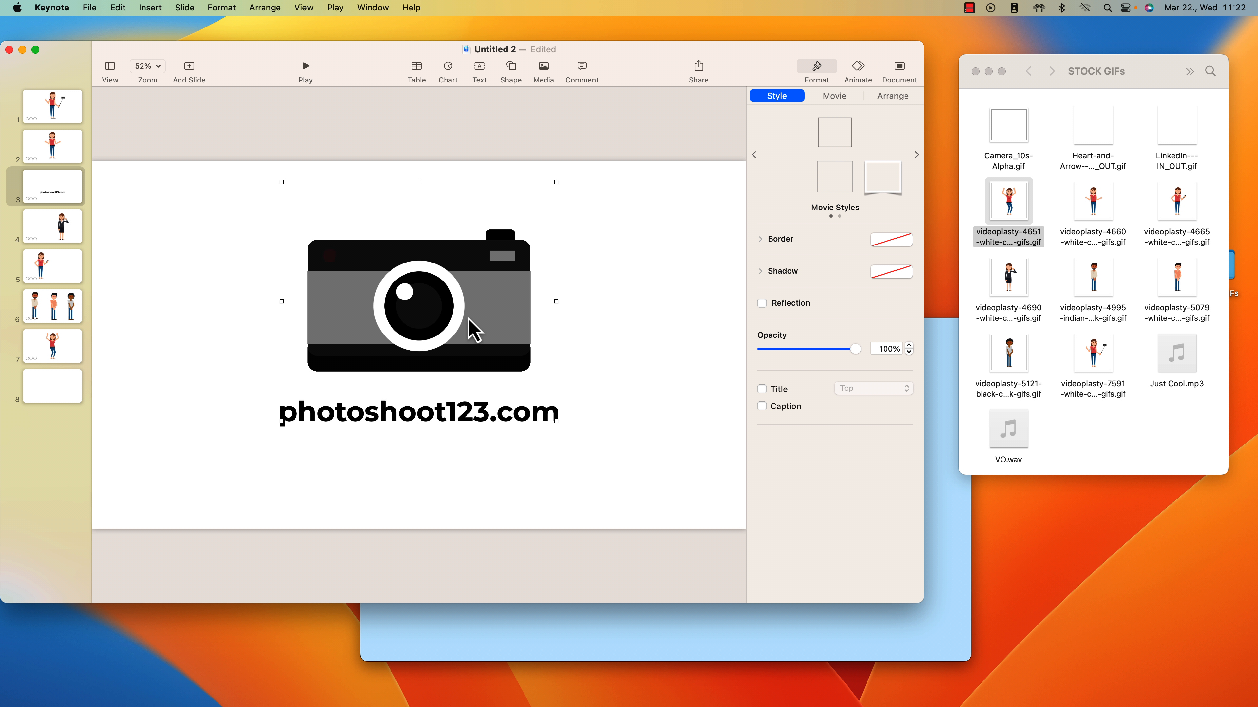
click(330, 424)
drag(206, 261, 548, 525)
right_click(403, 272)
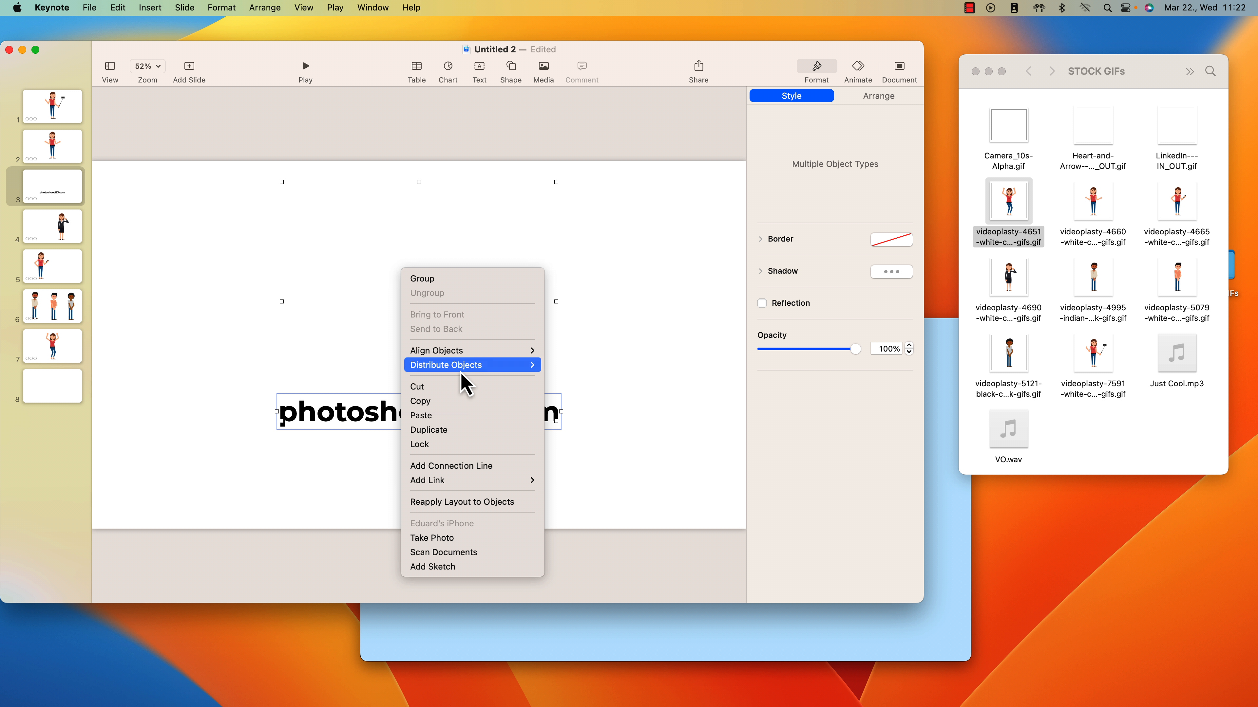
click(471, 401)
- Paste the camera and text onto slide 8, move them slightly down together and play the camera animation
click(70, 397)
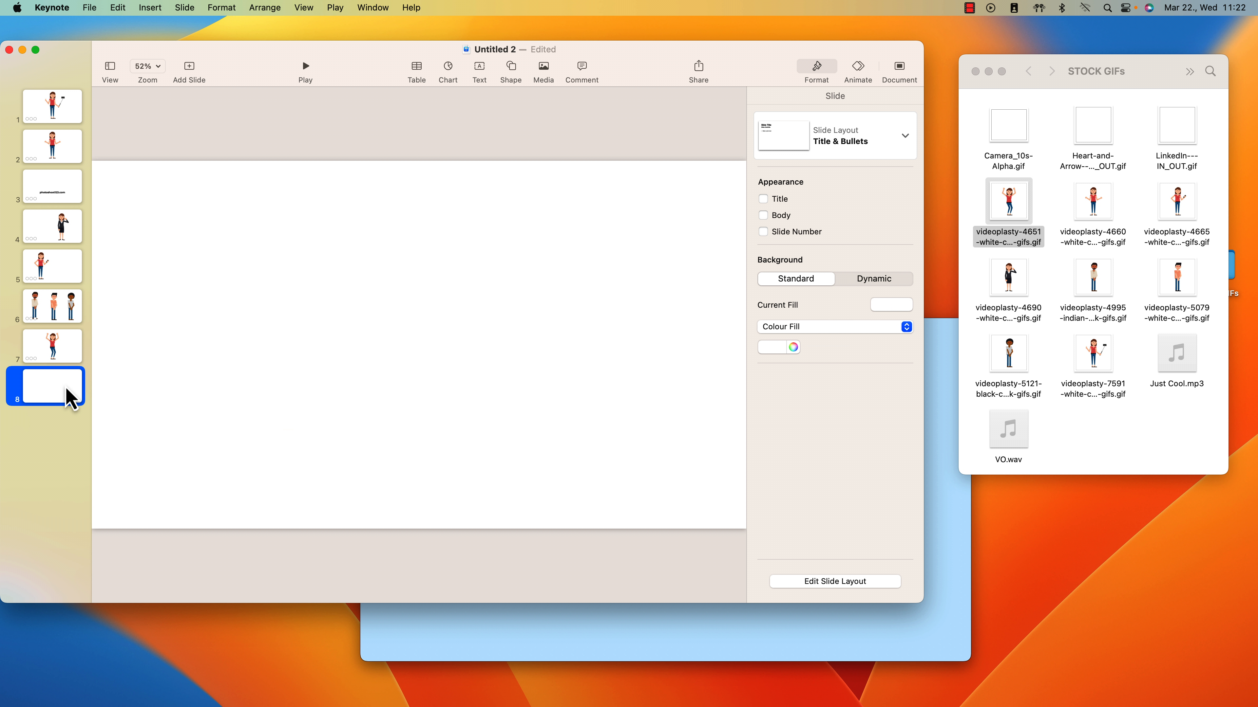
right_click(401, 246)
click(424, 277)
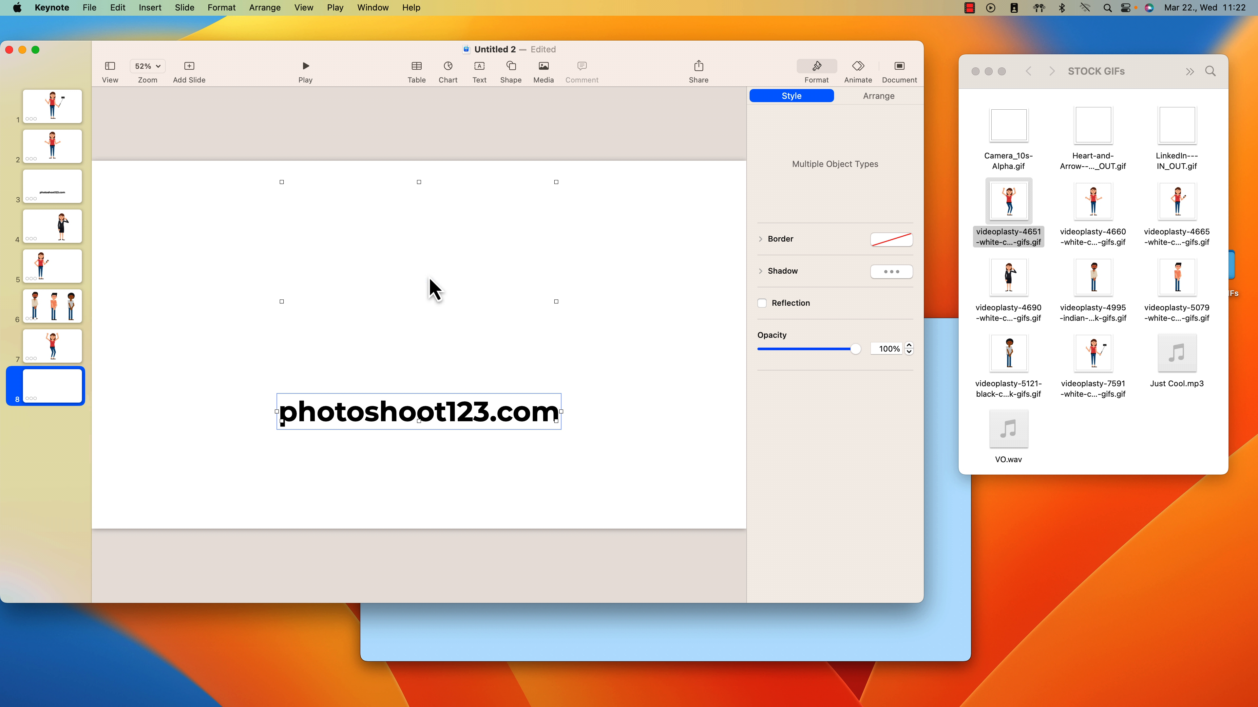
drag(410, 278, 432, 280)
click(265, 304)
click(414, 303)
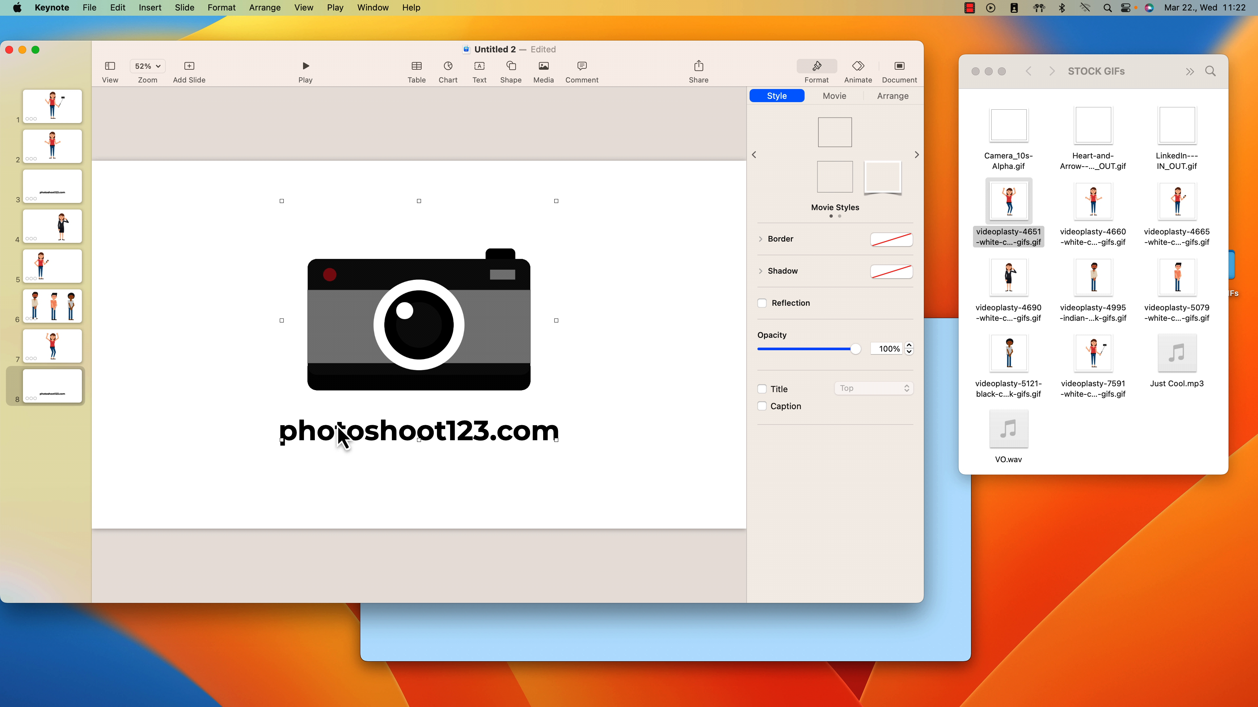
- Replace the photoshoot123.com text on slide 8 with "Sign Up Now!"
click(357, 441)
double_click(357, 441)
drag(534, 430, 258, 440)
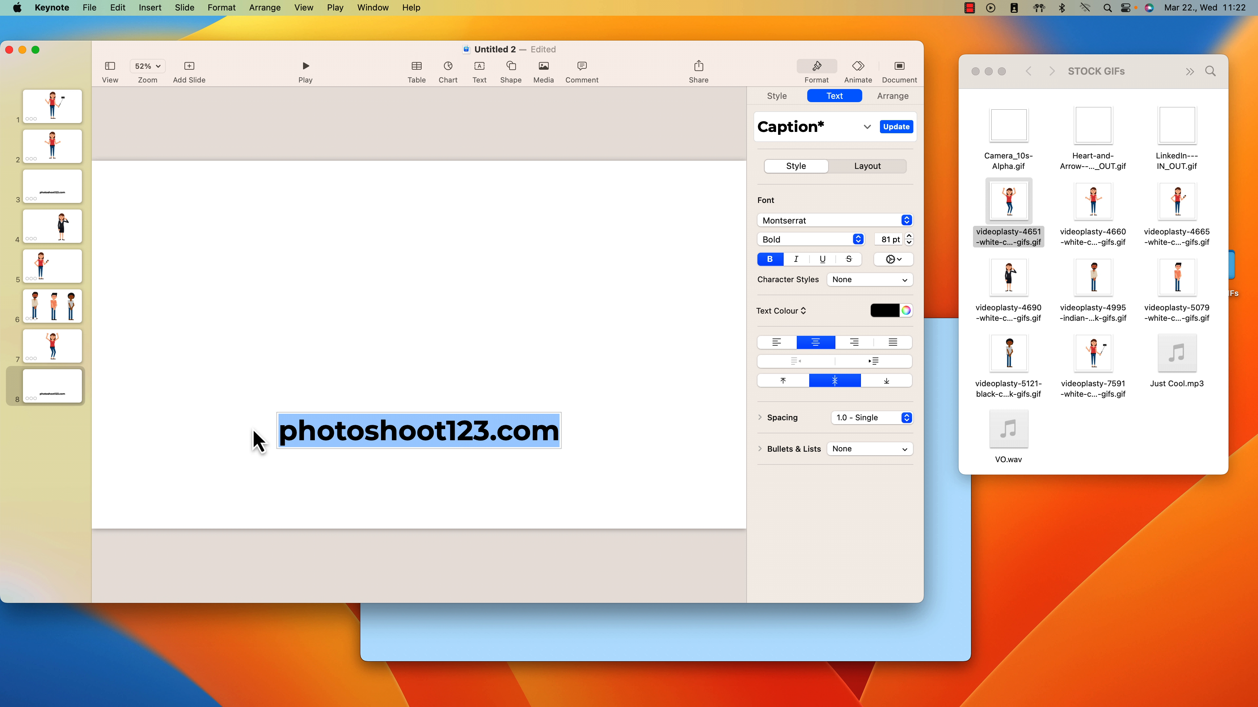
text(Sign ui)
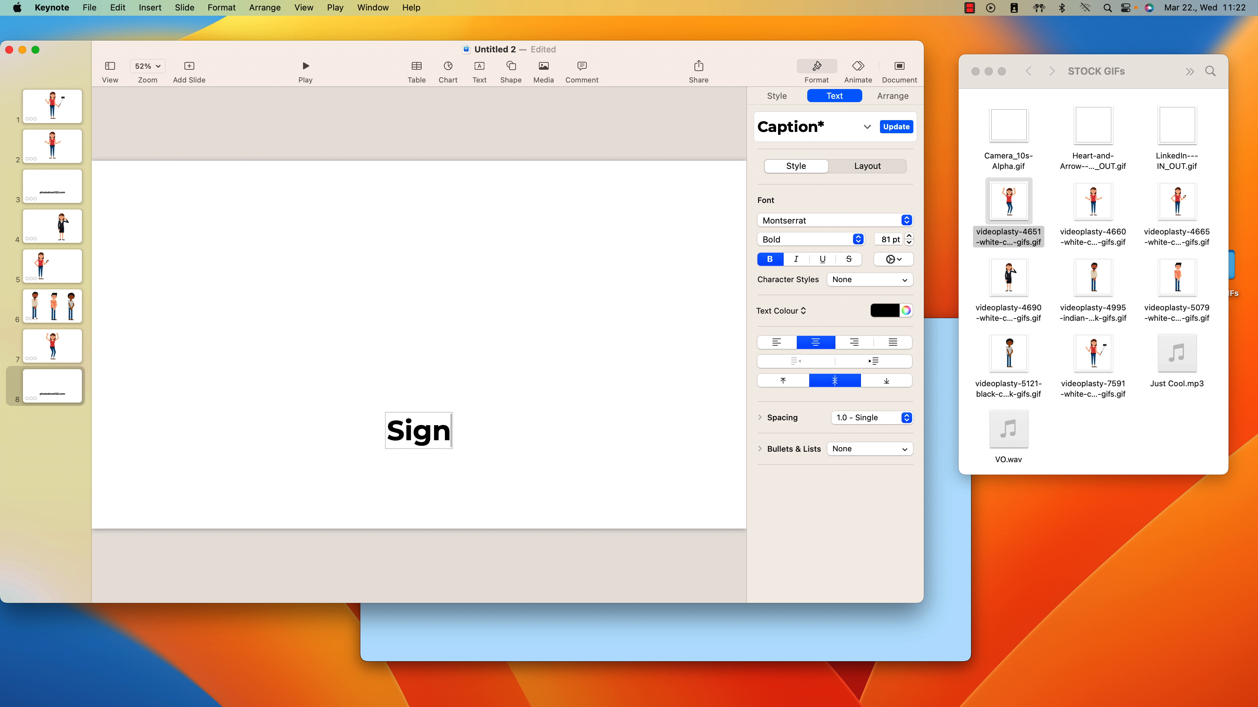
key(BackSpace)
key(BackSpace)
key(BackSpace)
text(Up Now)
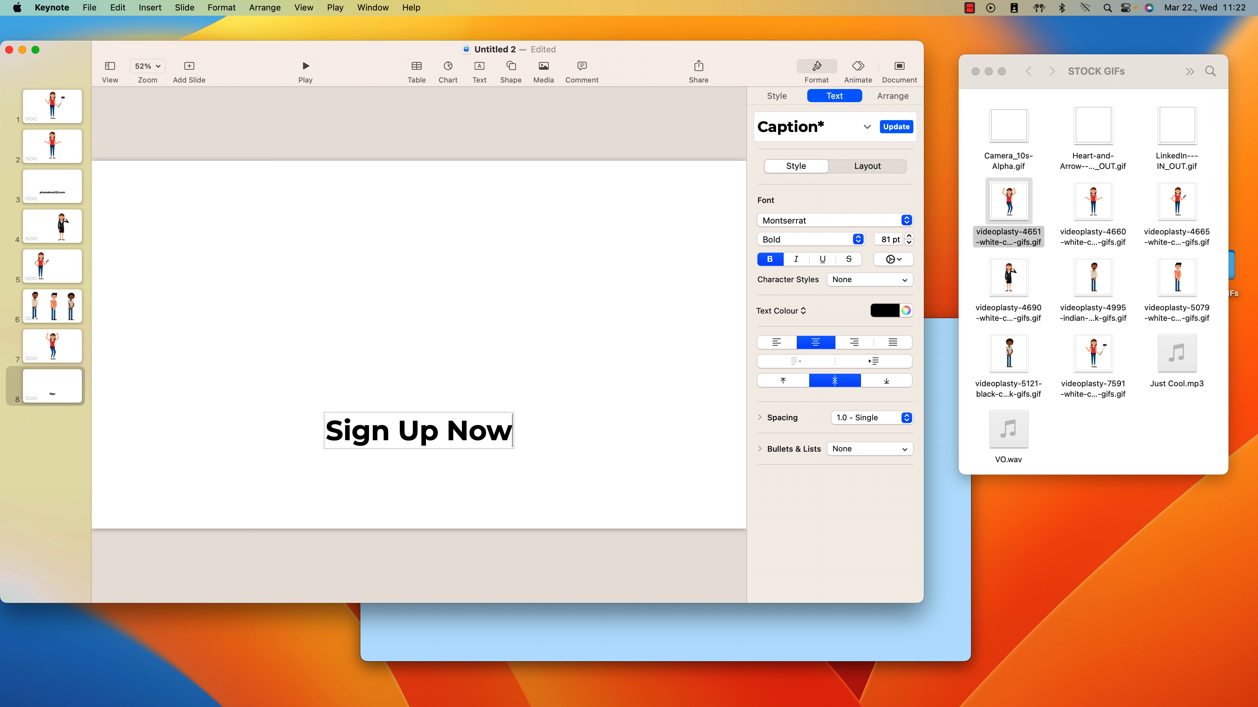
text(!)
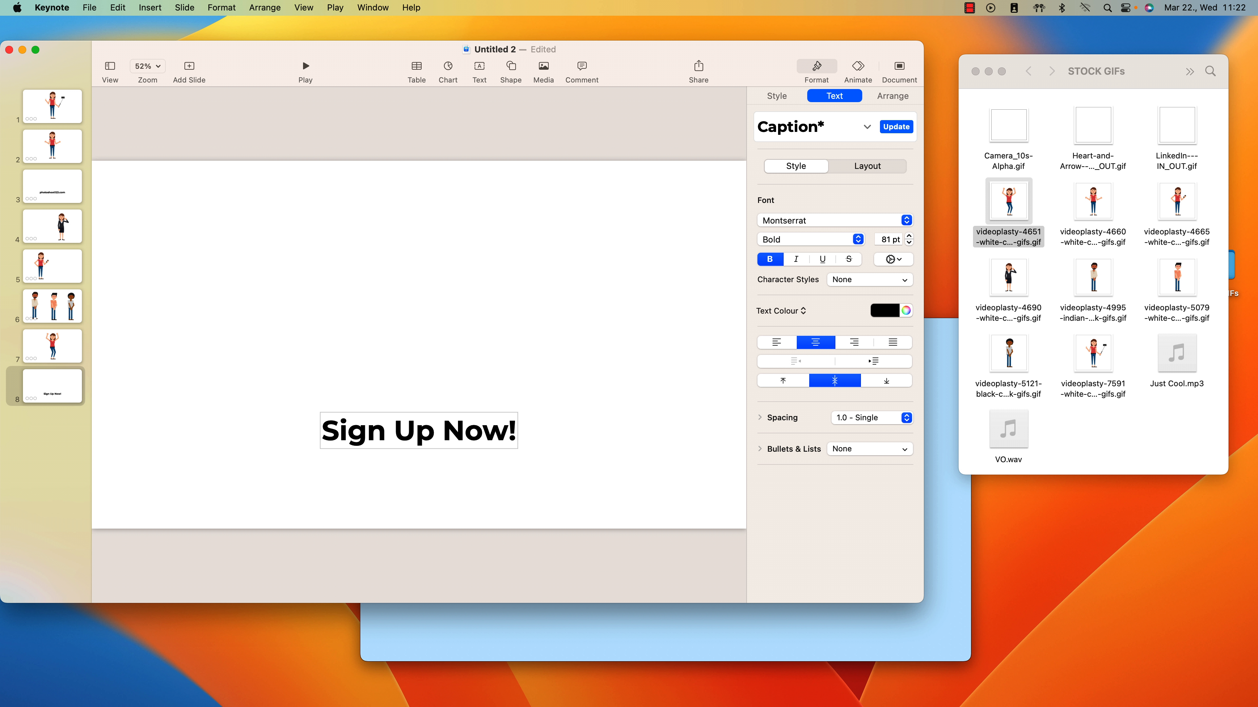
click(184, 229)
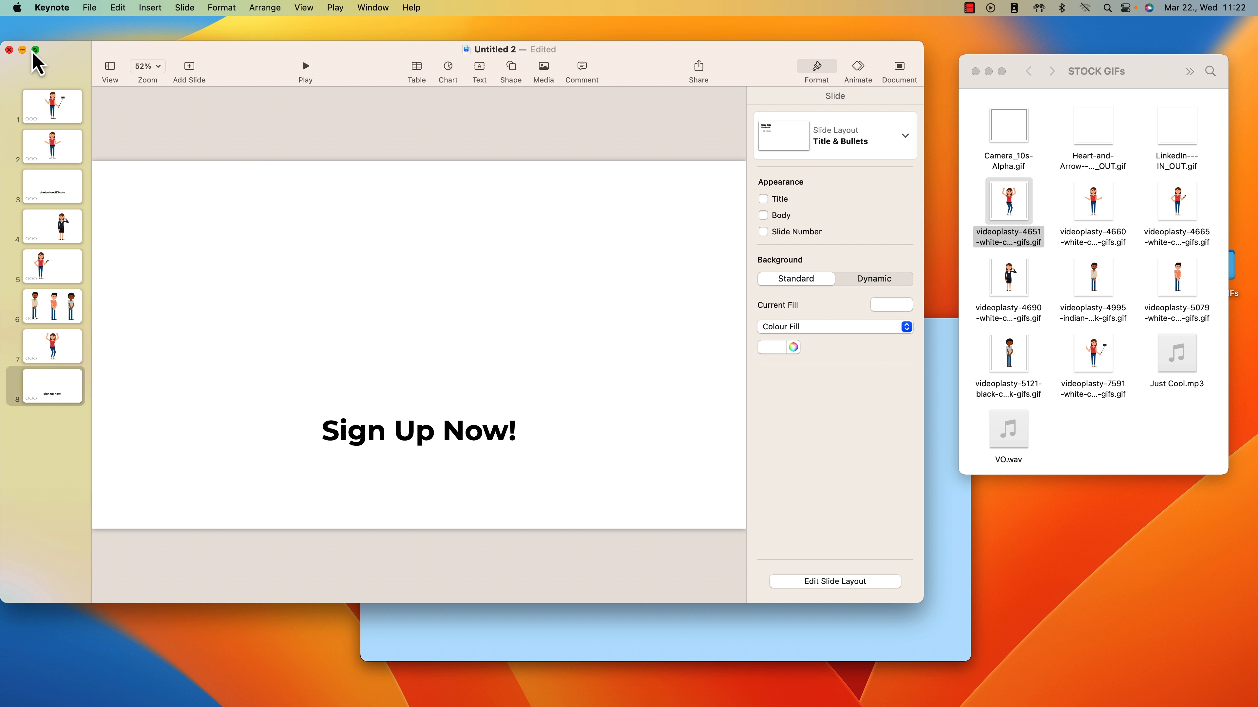
- Review the finished slides in order from slide 1 through slide 7, and go back towards the first slide
click(54, 116)
key(Down)
key(Down)
key(Down)
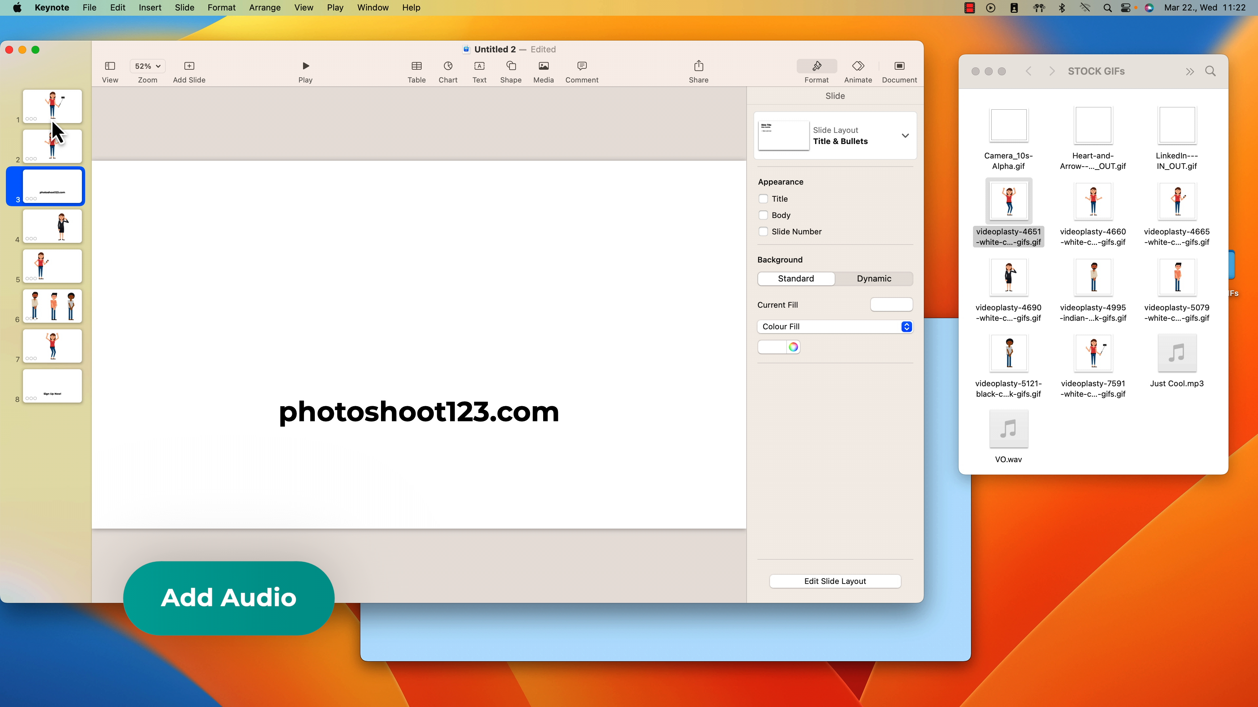
key(Down)
key(Down)
key(Down)
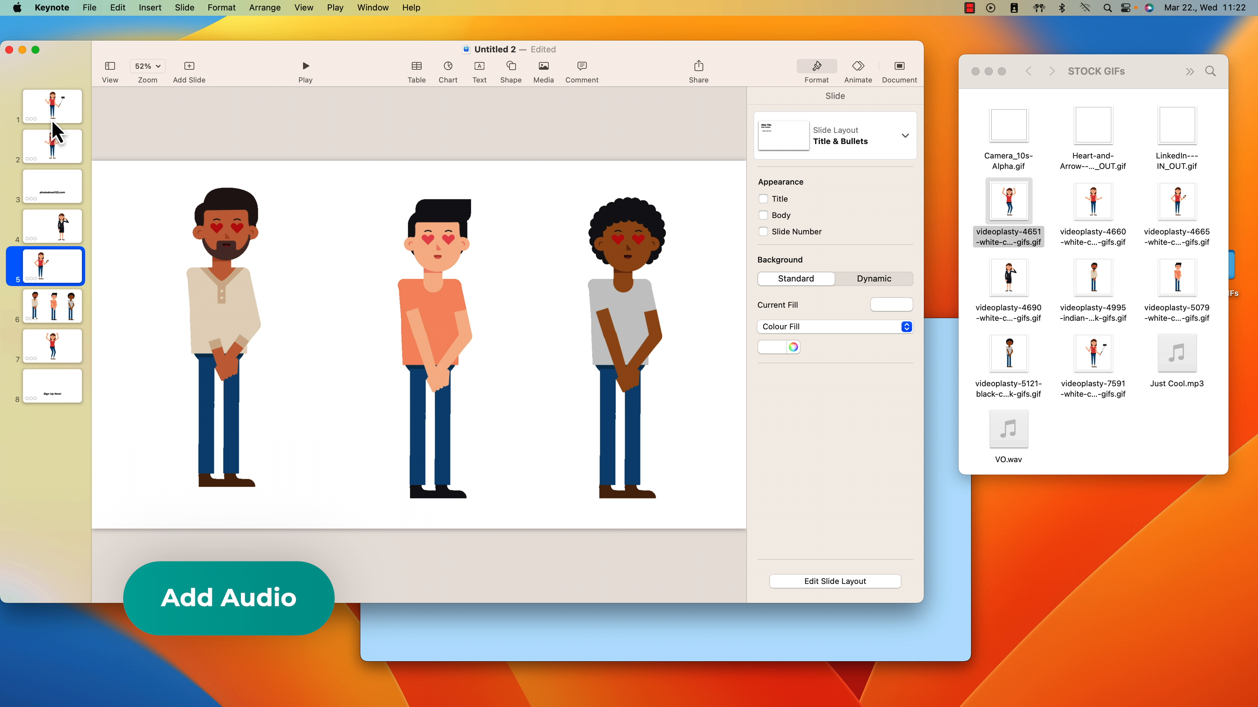
key(Down)
key(Up)
key(Up)
key(Up)
key(Up)
key(Up)
key(Up)
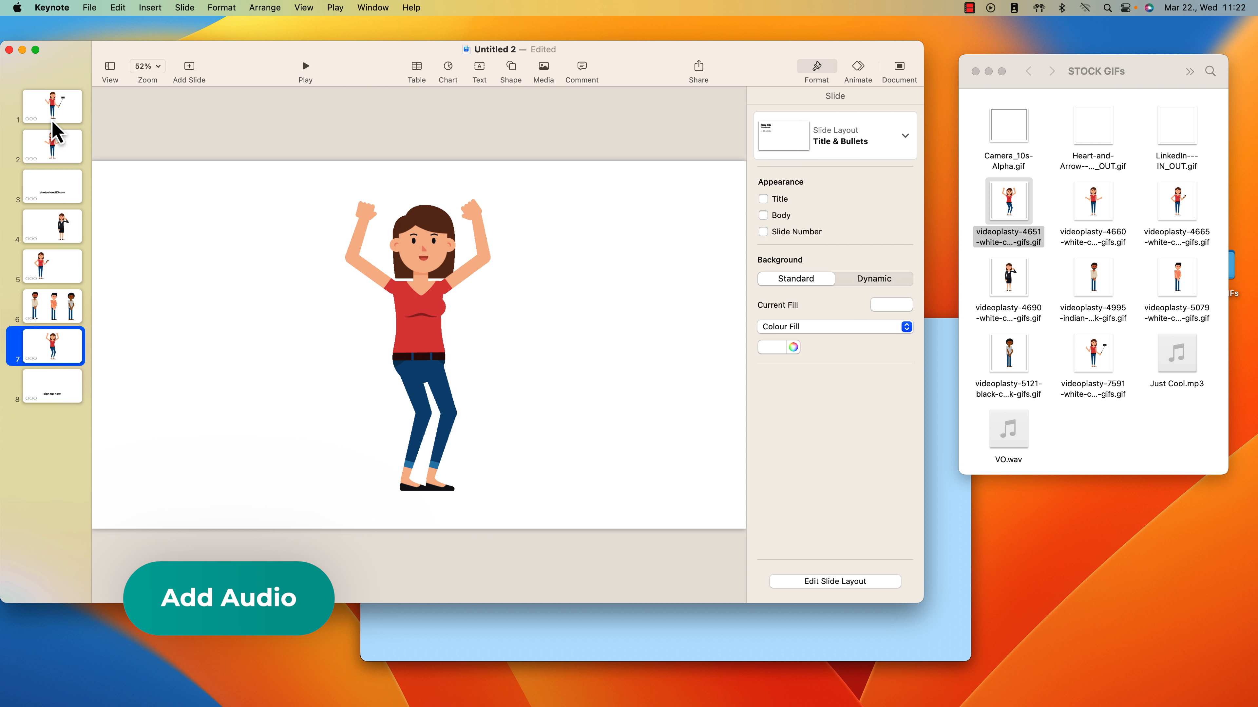
- Add VO.wav and Just Cool.mp3 from the STOCK GIFs folder to slide 1, placing both audio icons above the slide area
key(Up)
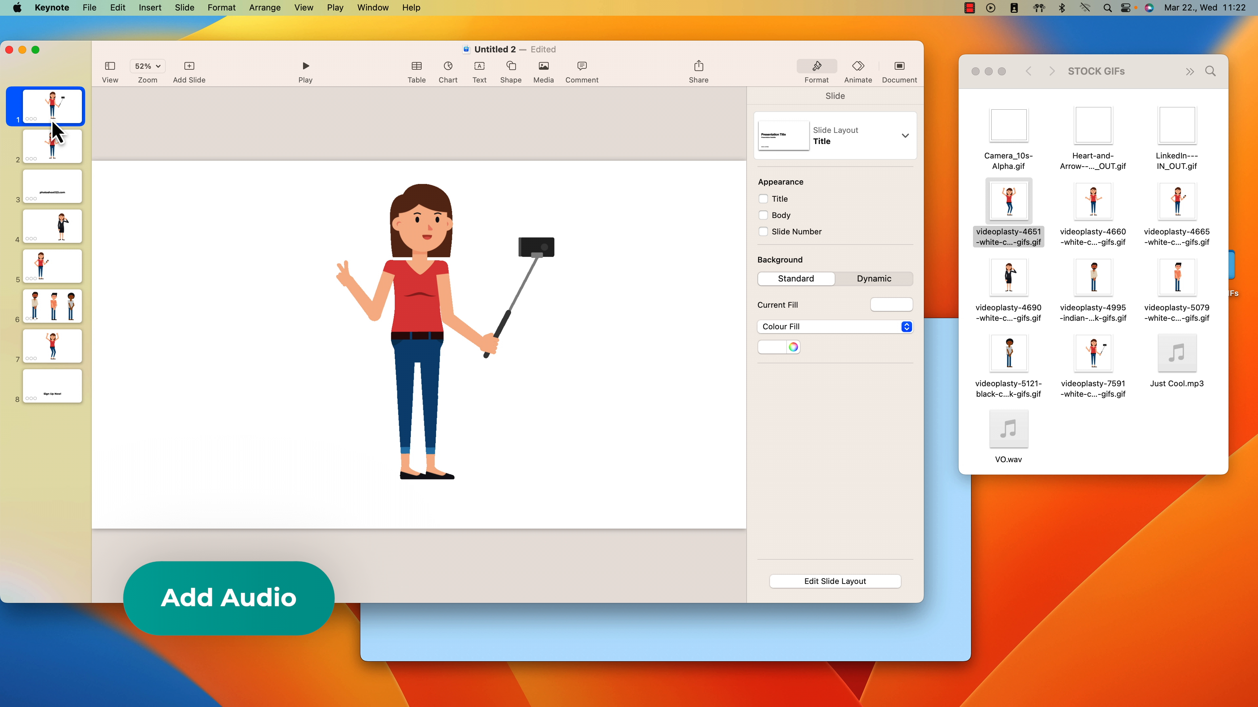
click(1026, 448)
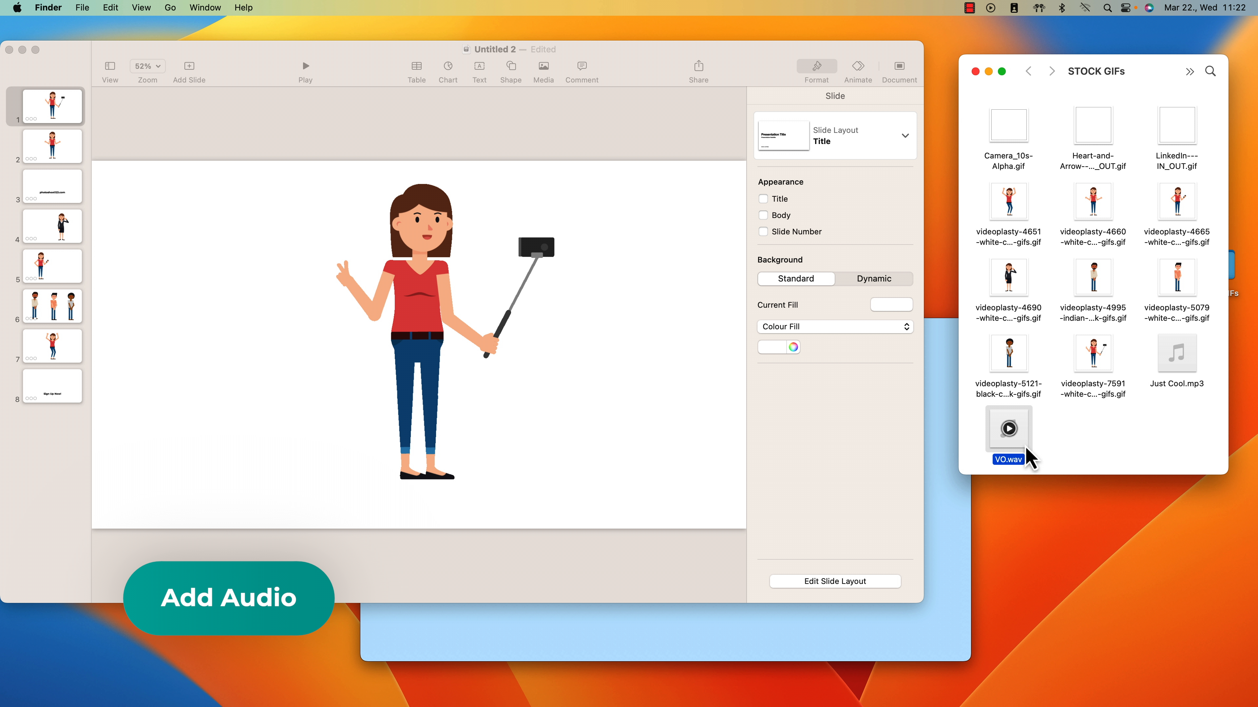
drag(1025, 449, 202, 156)
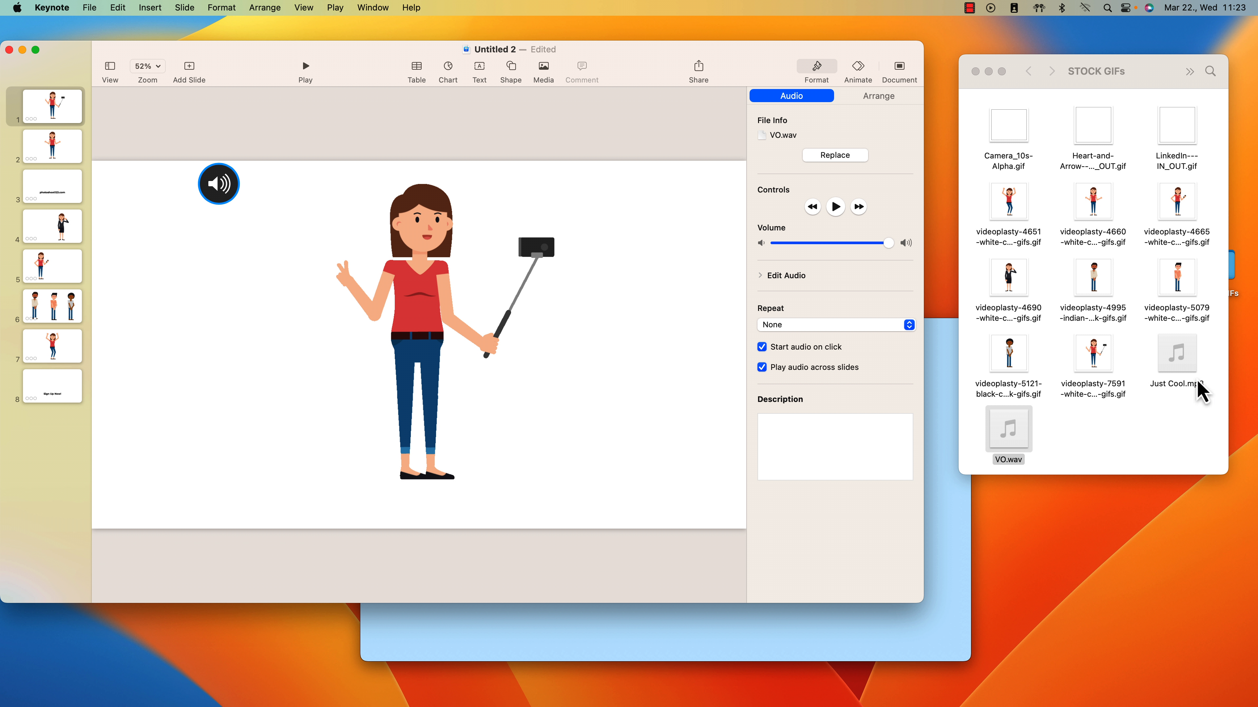
click(1189, 371)
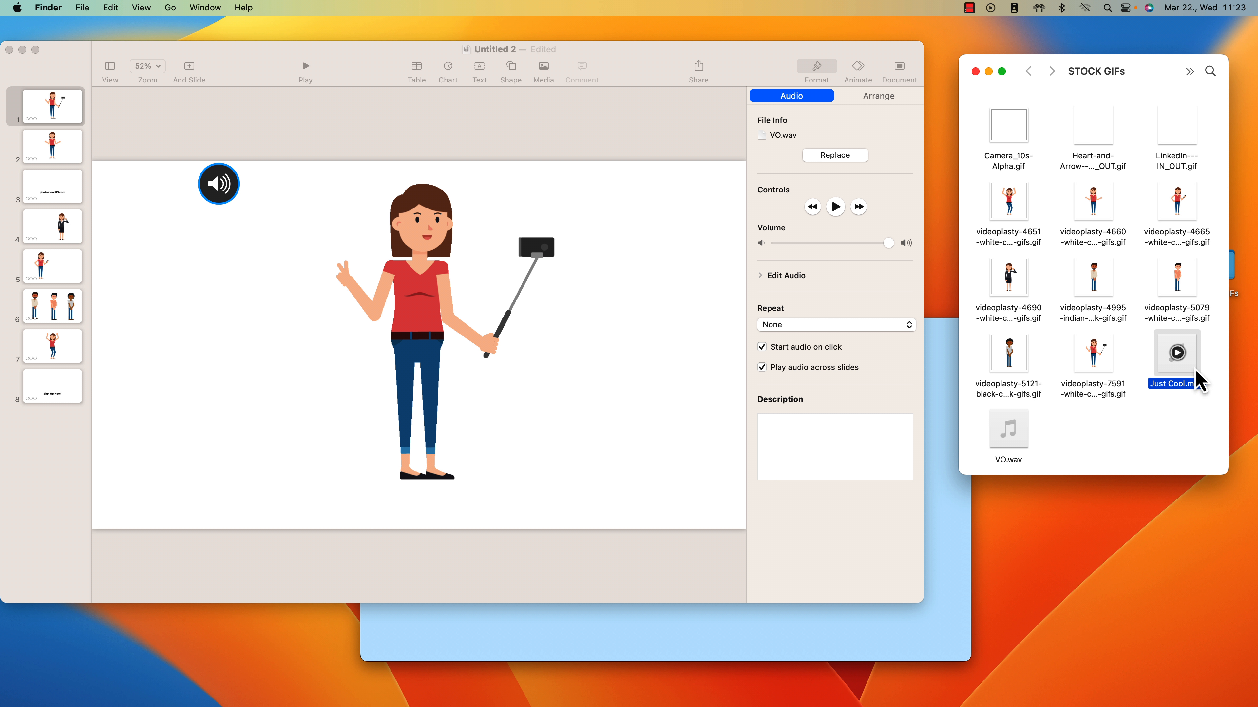
drag(1198, 381, 152, 151)
drag(230, 205, 232, 151)
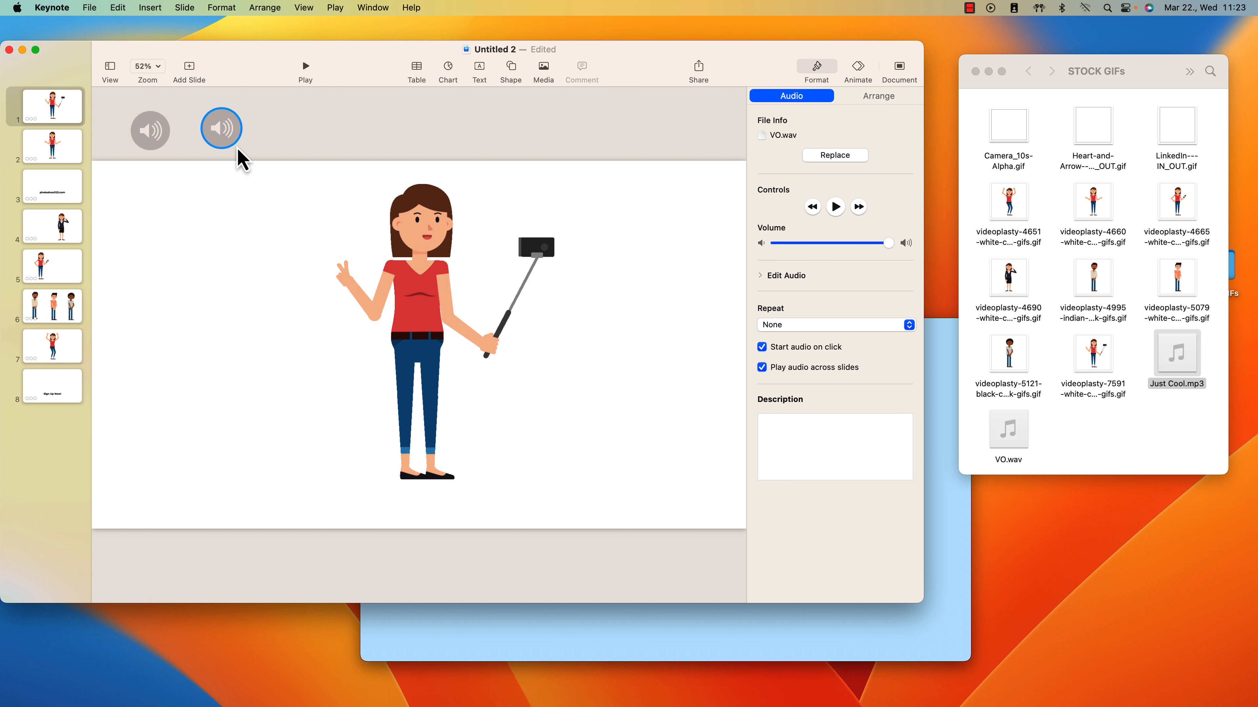
- Enlarge the presentation window to full screen and arrange the two audio icons side by side above slide 1
click(35, 51)
drag(276, 52, 258, 90)
drag(174, 50, 196, 74)
- Preview the Just Cool.mp3 music on slide 1 and lower its volume to a quiet level near the minimum
click(256, 72)
click(213, 70)
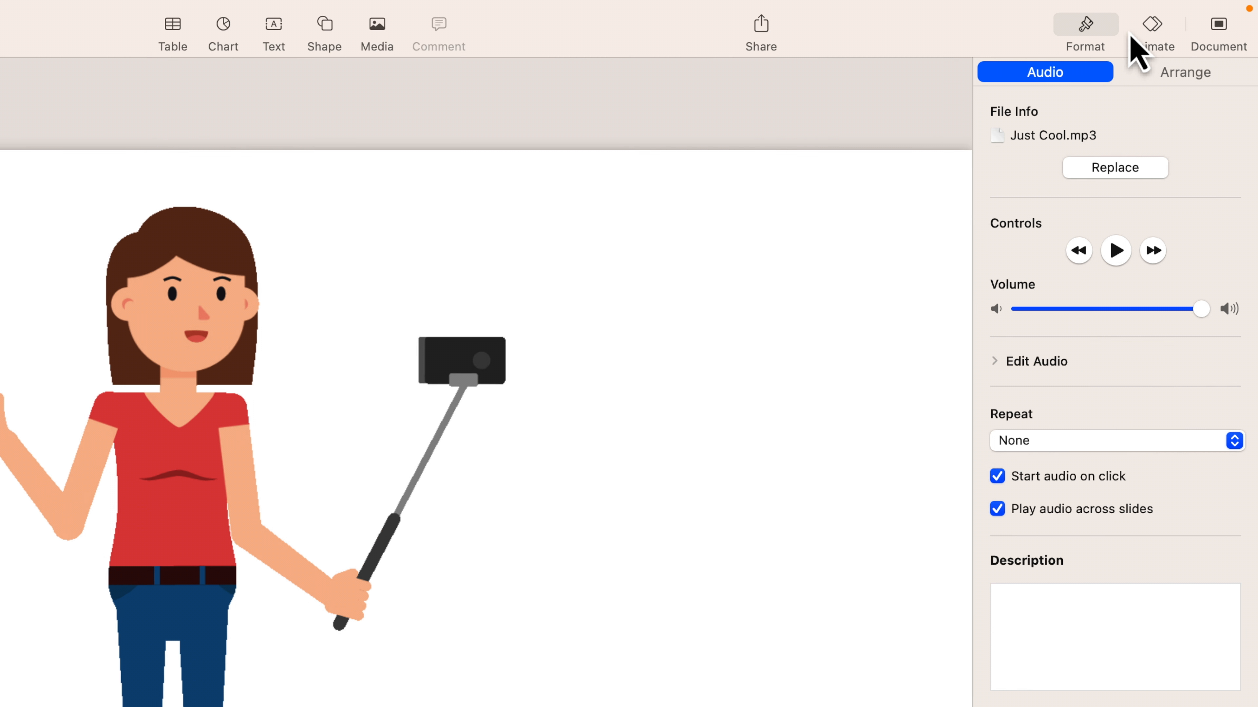
click(1085, 29)
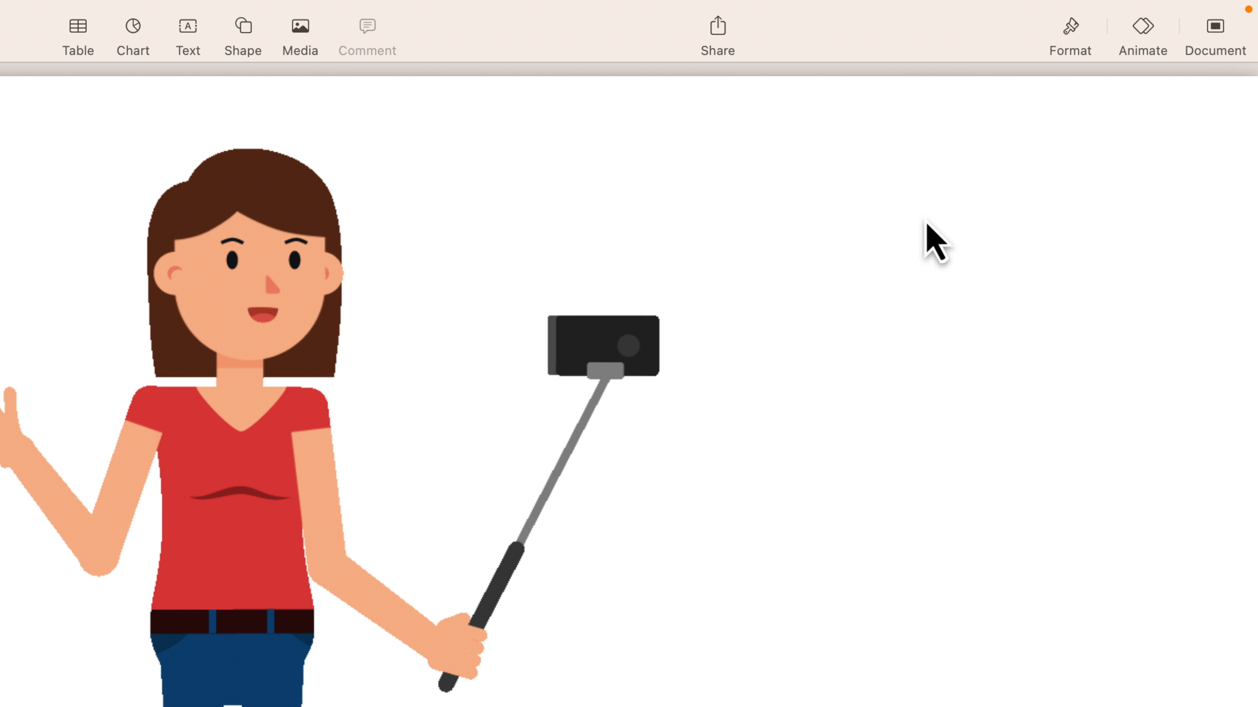
click(1083, 33)
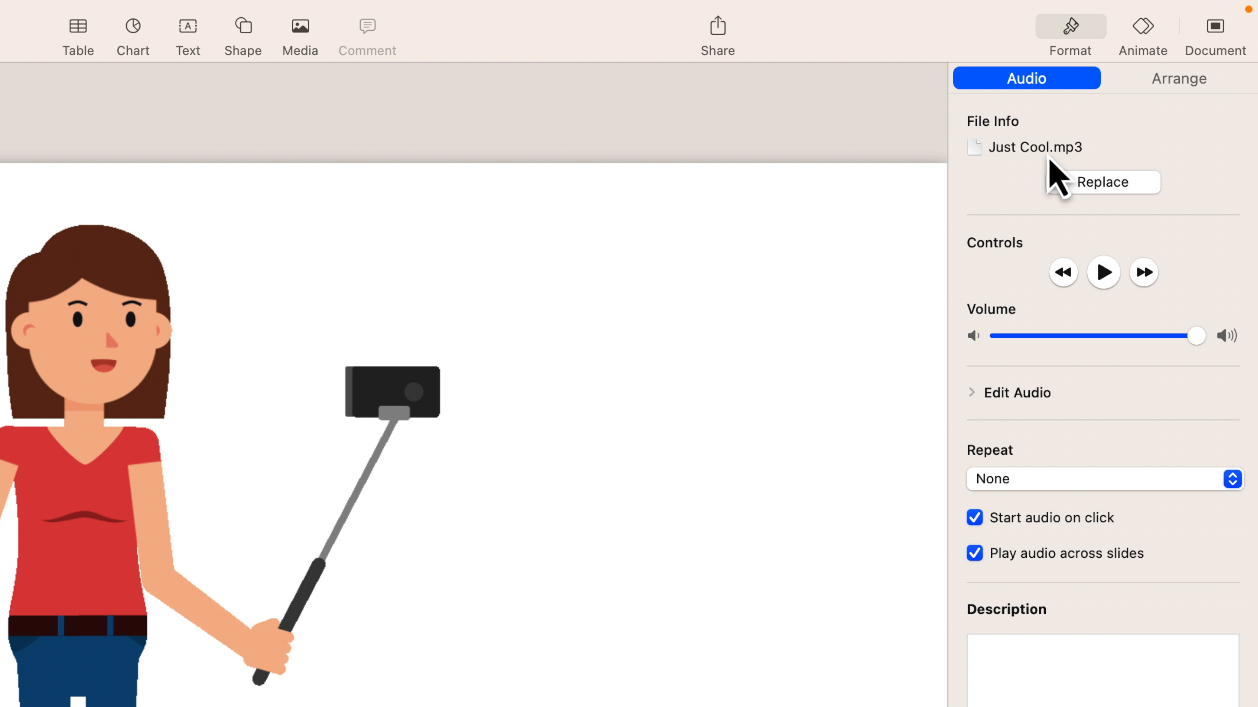
click(1111, 276)
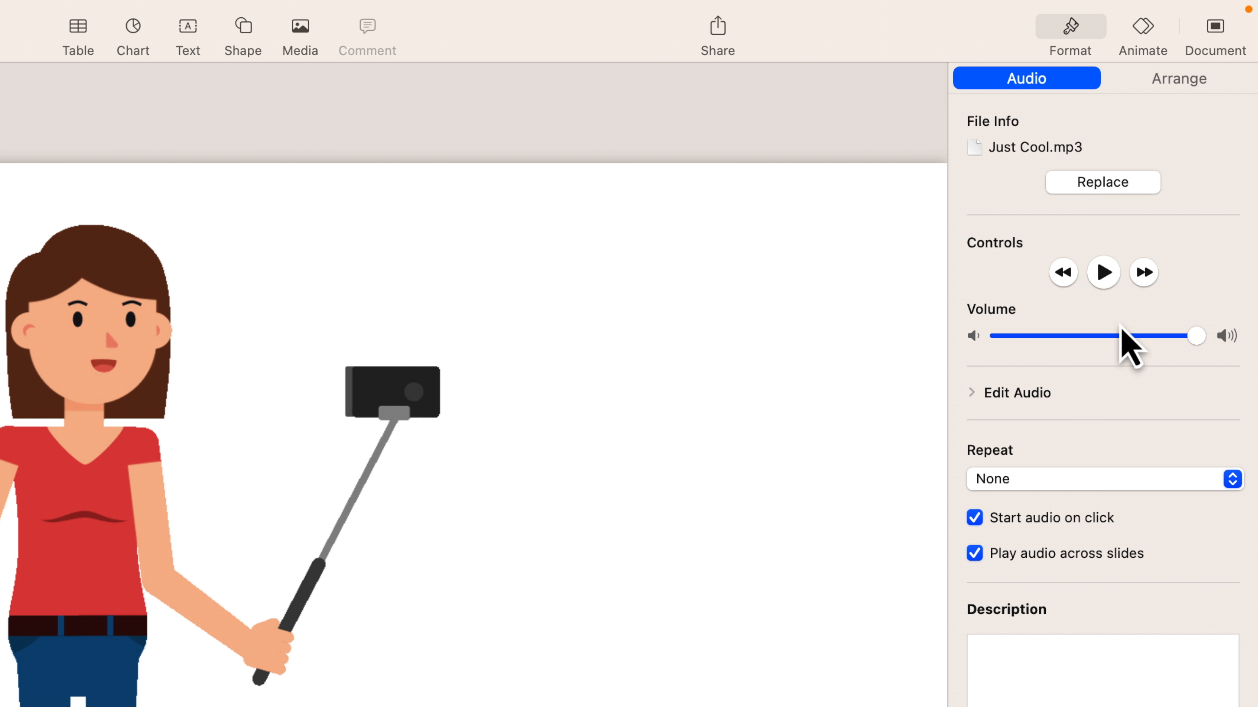
drag(1202, 341, 1025, 342)
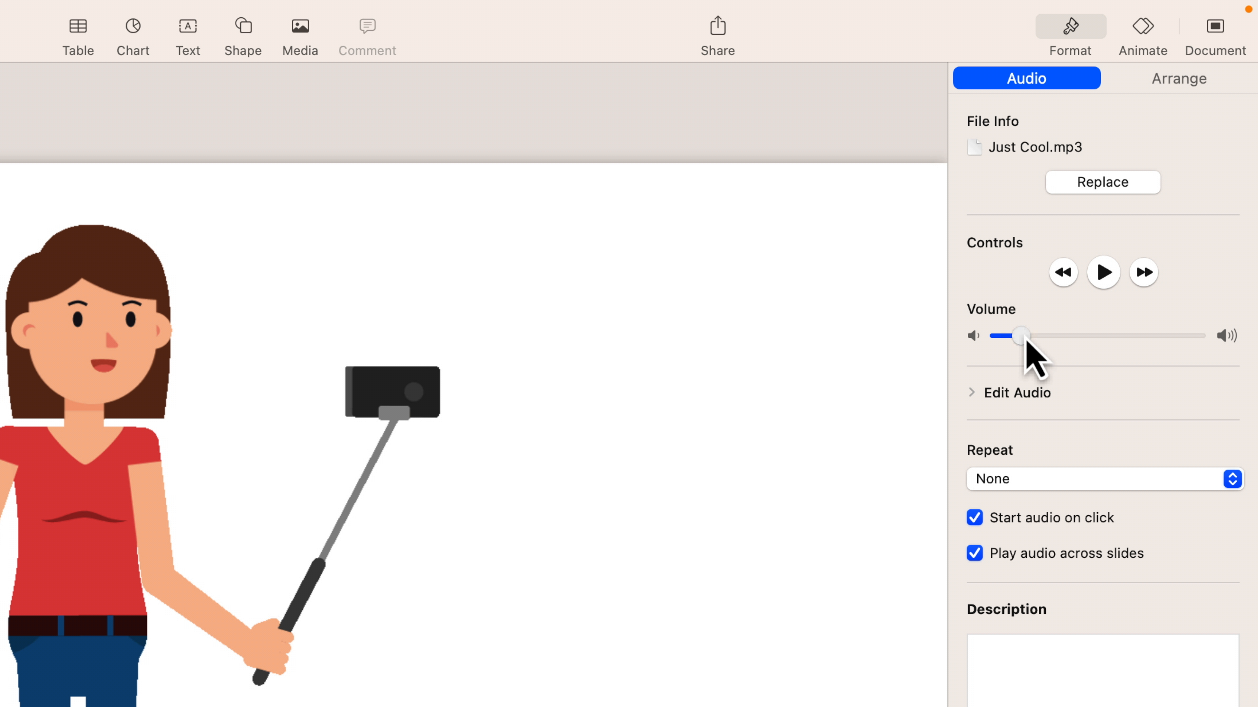
click(1105, 277)
drag(1027, 334, 1018, 341)
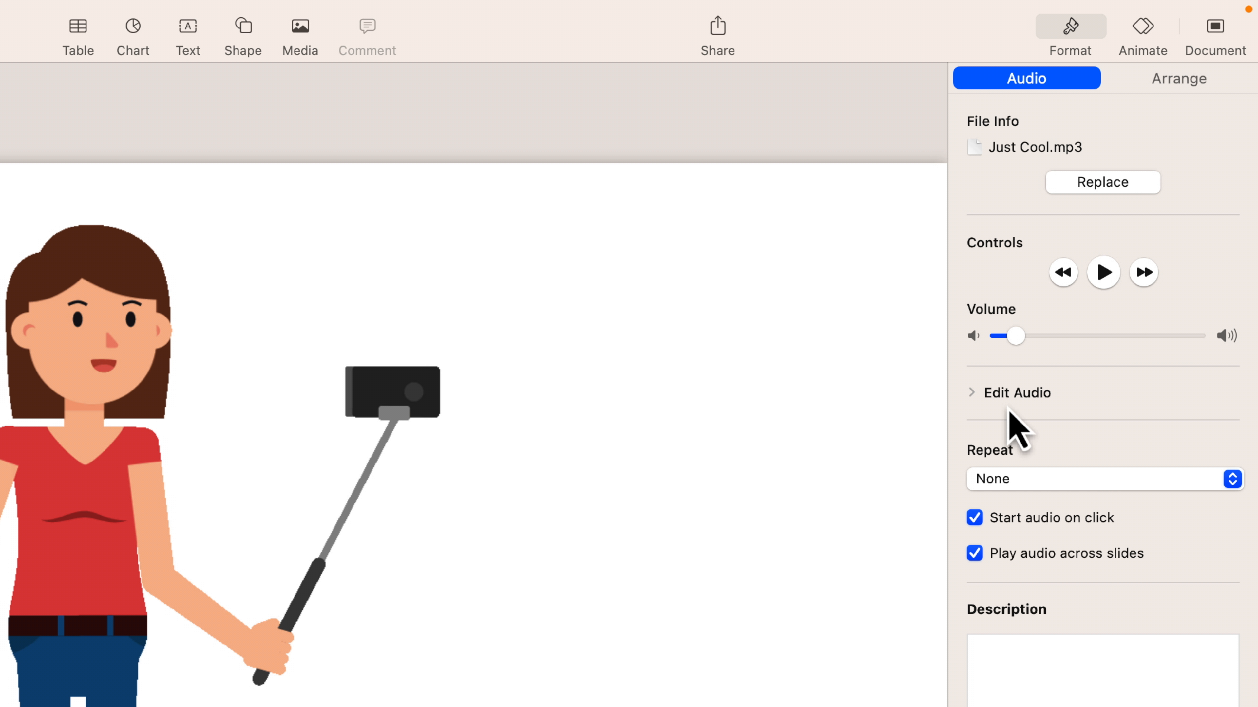
- Turn off starting on click for Just Cool.mp3 and VO.wav, and play the slideshow briefly from slide 1 as a check
click(978, 523)
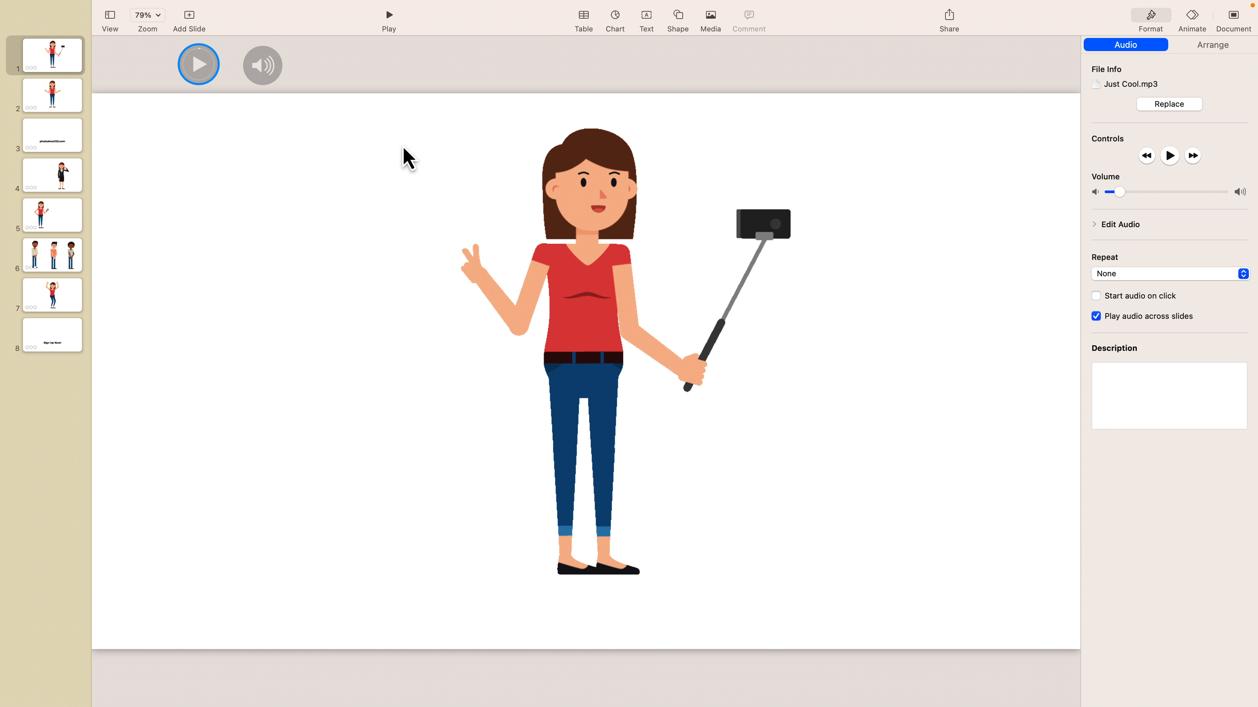
click(266, 69)
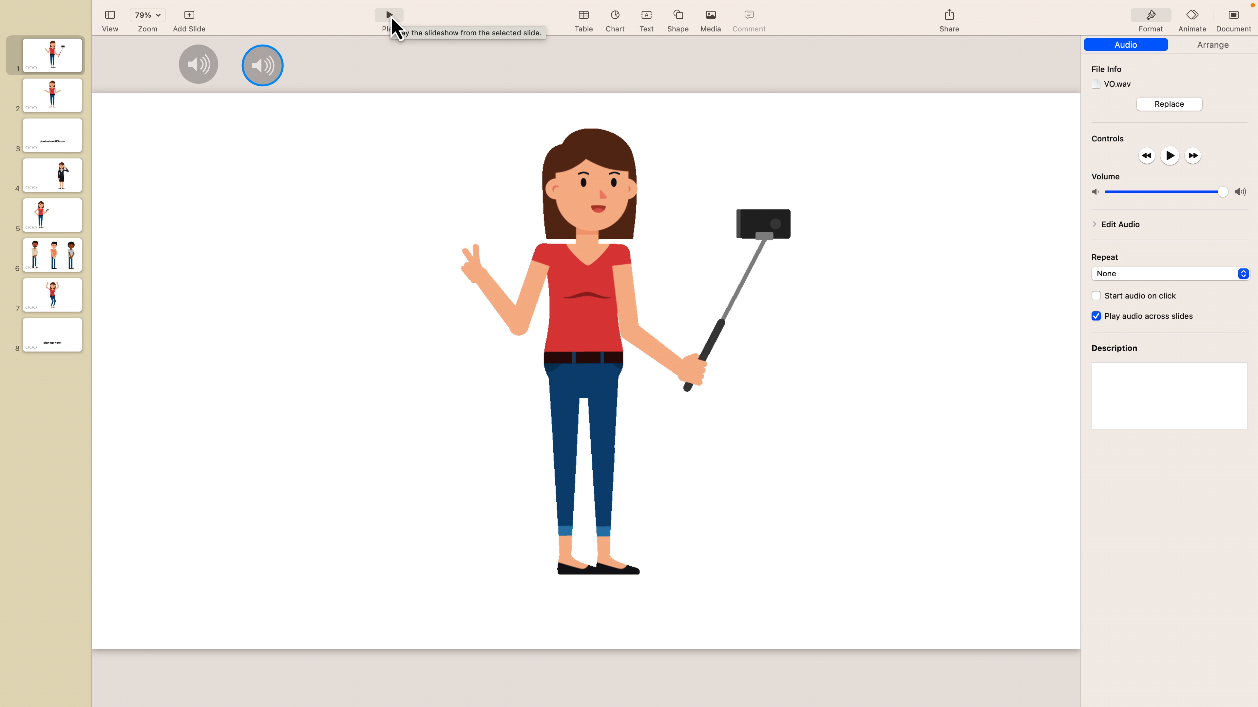
click(390, 16)
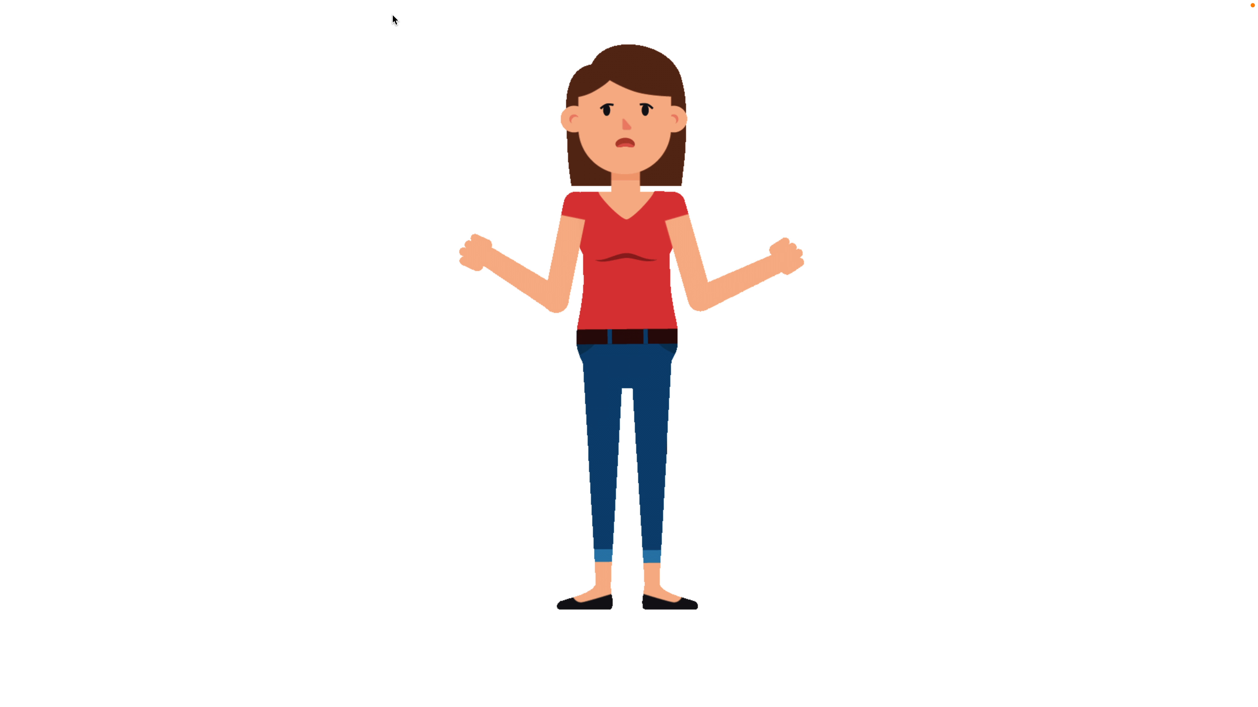
key(Escape)
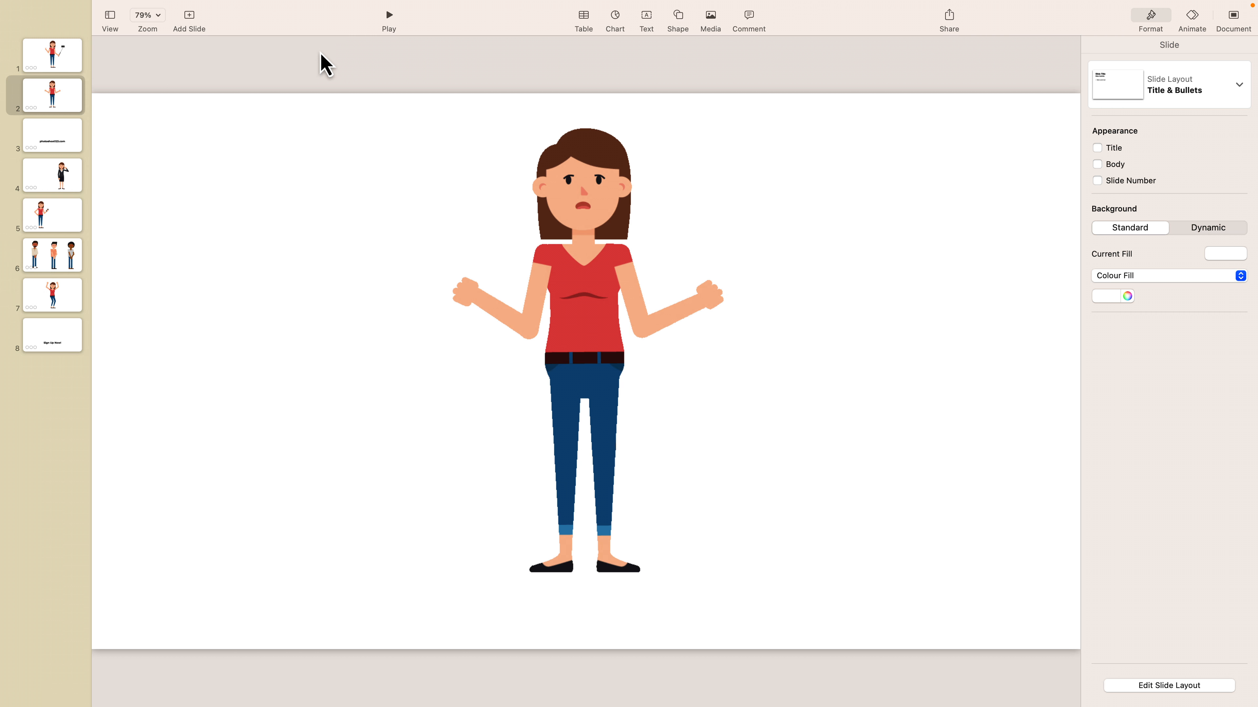
- Copy both audio icons together from above slide 1
click(57, 65)
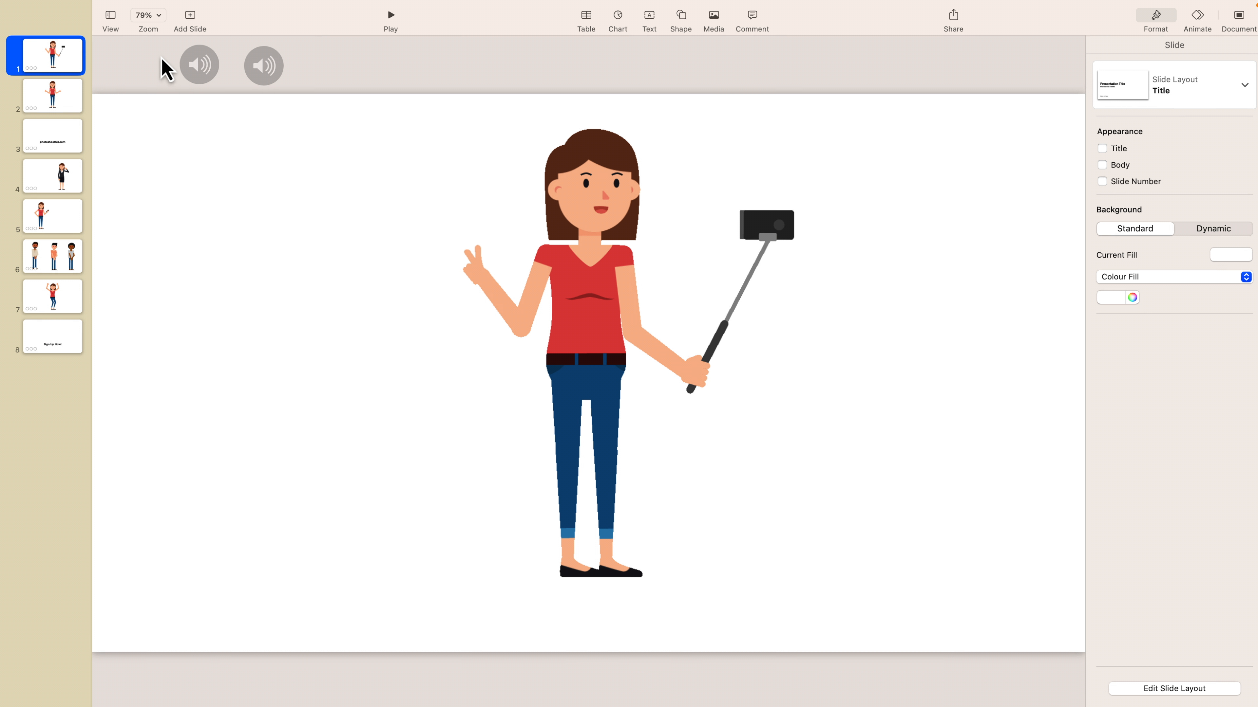
drag(135, 52, 318, 110)
drag(423, 132, 418, 115)
drag(207, 76, 404, 109)
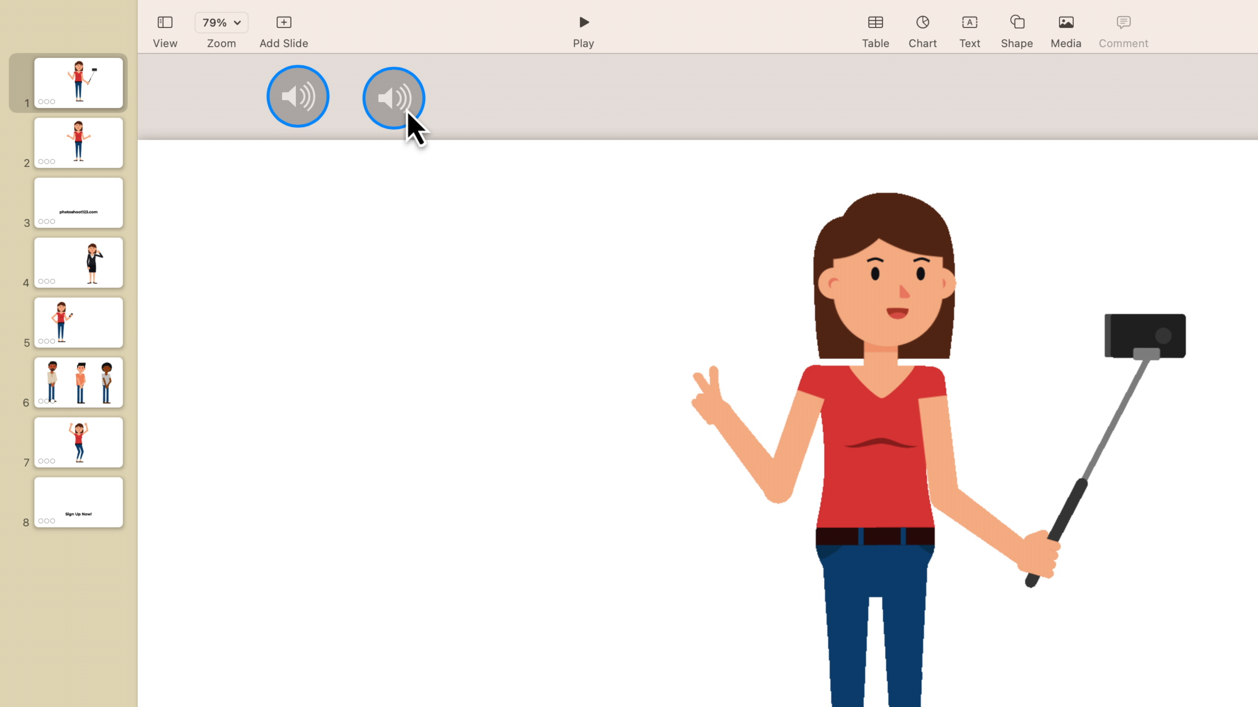
right_click(297, 92)
click(359, 292)
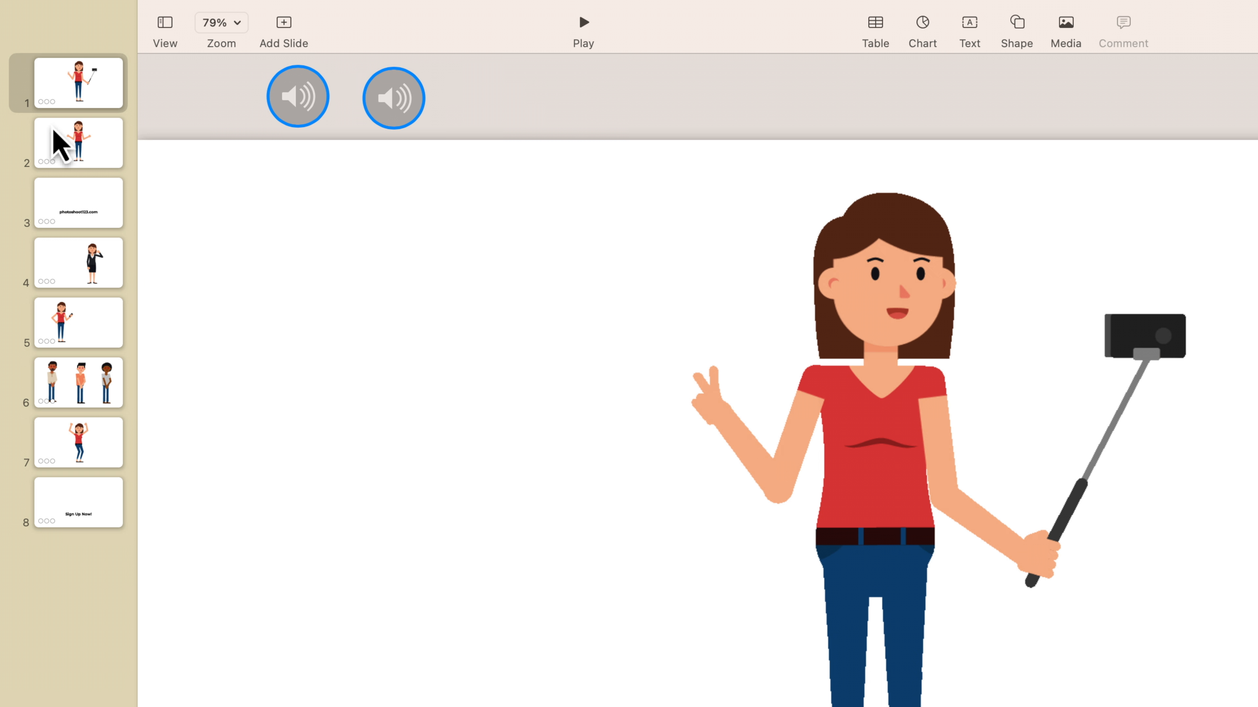
- Paste the two copied audio files onto slides 2, 3 and 4
click(67, 144)
right_click(281, 82)
click(328, 143)
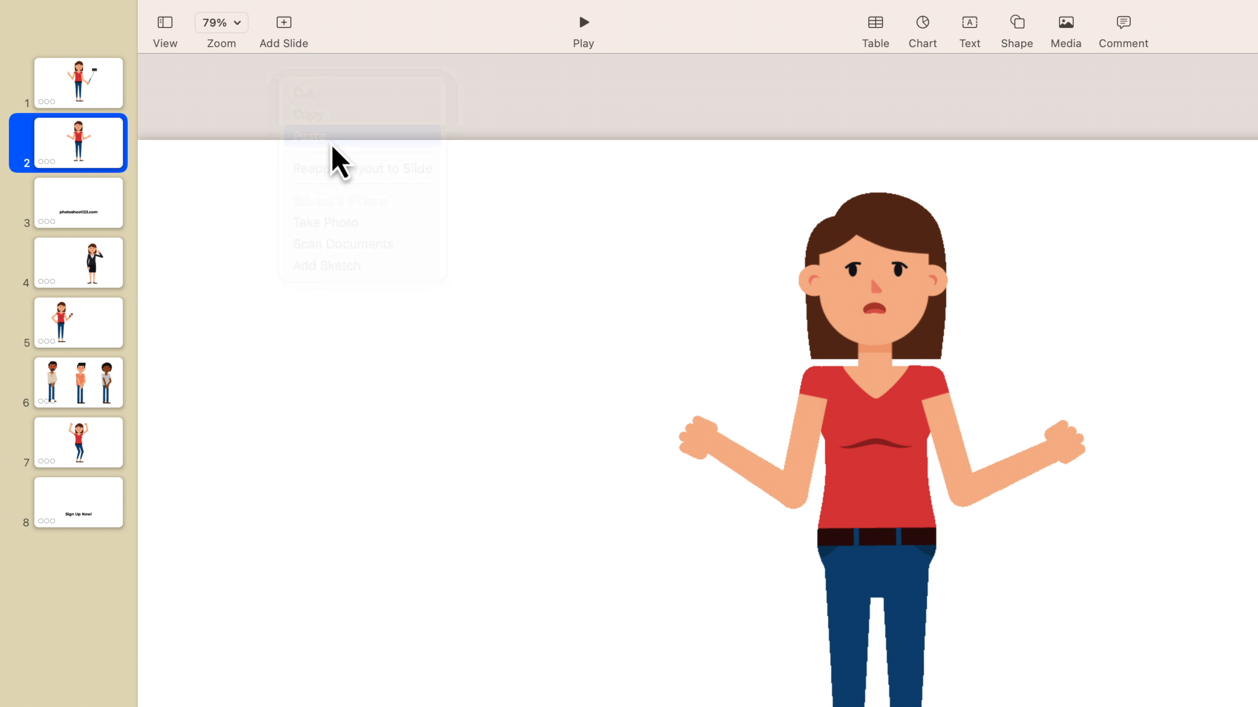
click(54, 216)
right_click(285, 97)
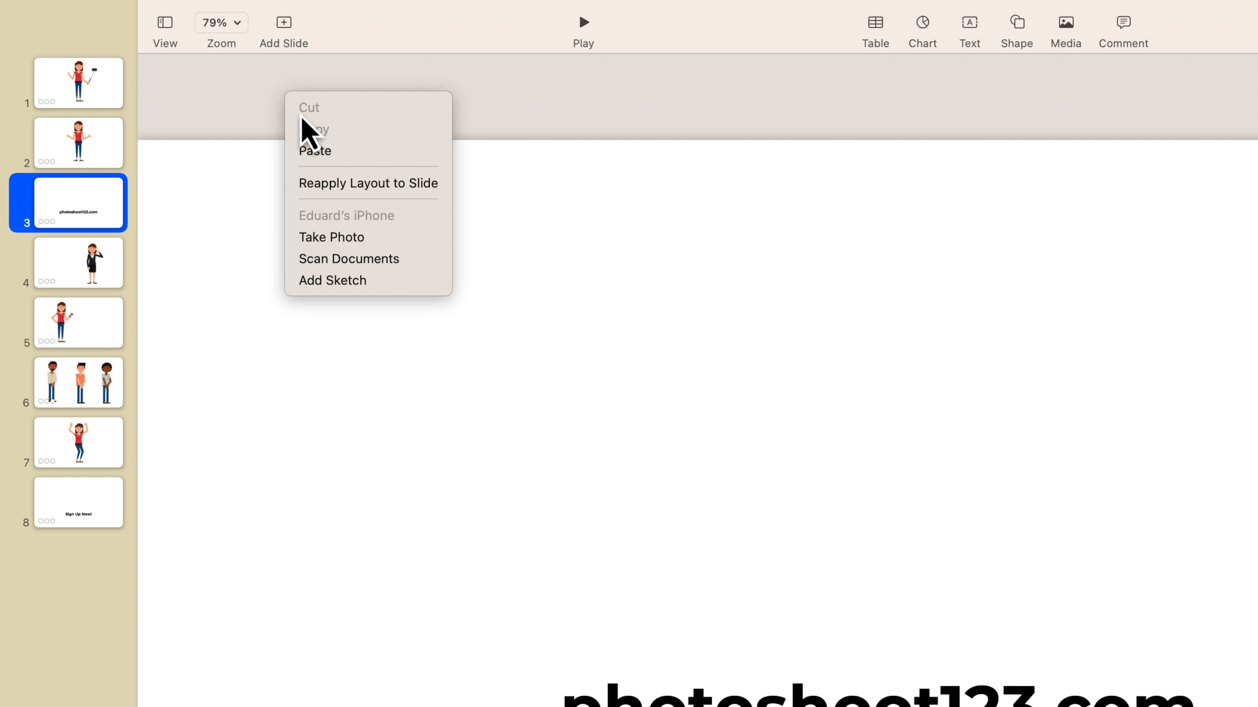
click(357, 155)
click(99, 255)
right_click(281, 90)
click(317, 149)
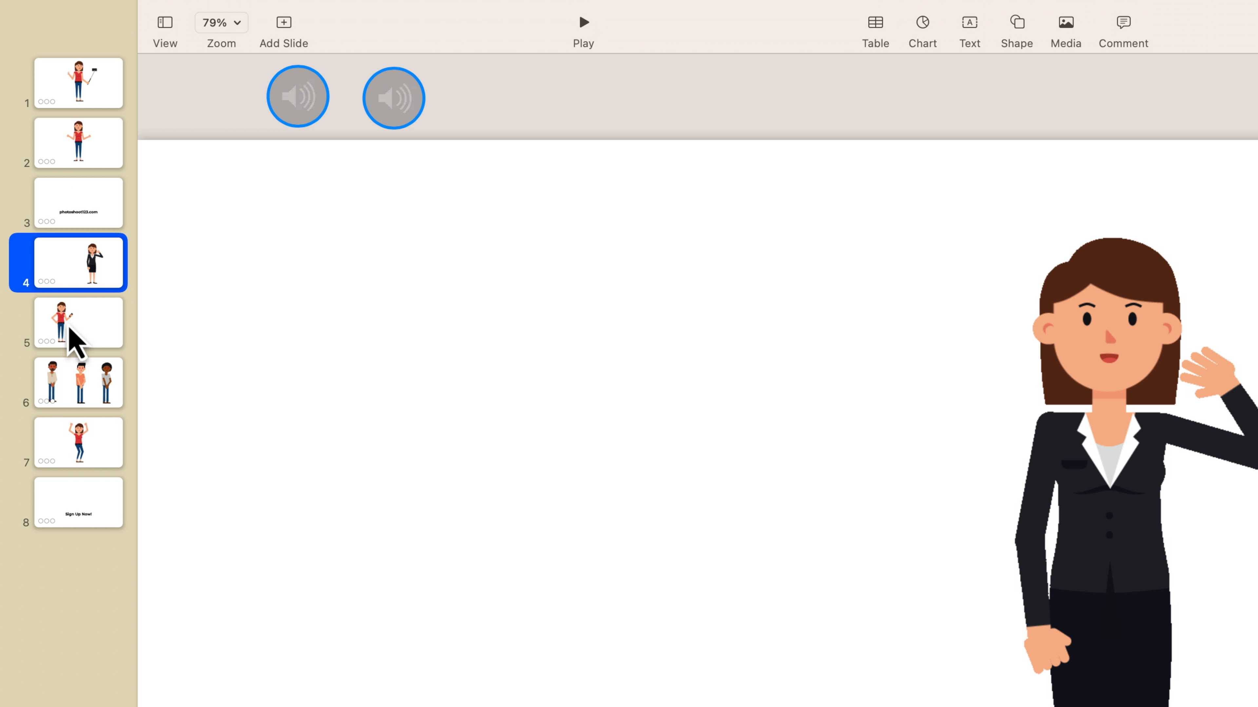
- Paste the same two audio files onto slides 5, 6, 7 and 8
click(68, 332)
right_click(295, 89)
click(367, 149)
click(109, 386)
right_click(280, 89)
click(312, 149)
click(62, 449)
right_click(238, 95)
click(292, 150)
click(79, 503)
right_click(265, 96)
click(292, 155)
- Play the slideshow from slide 1 to check the audio across slides, stop it and go to slide 2
click(98, 94)
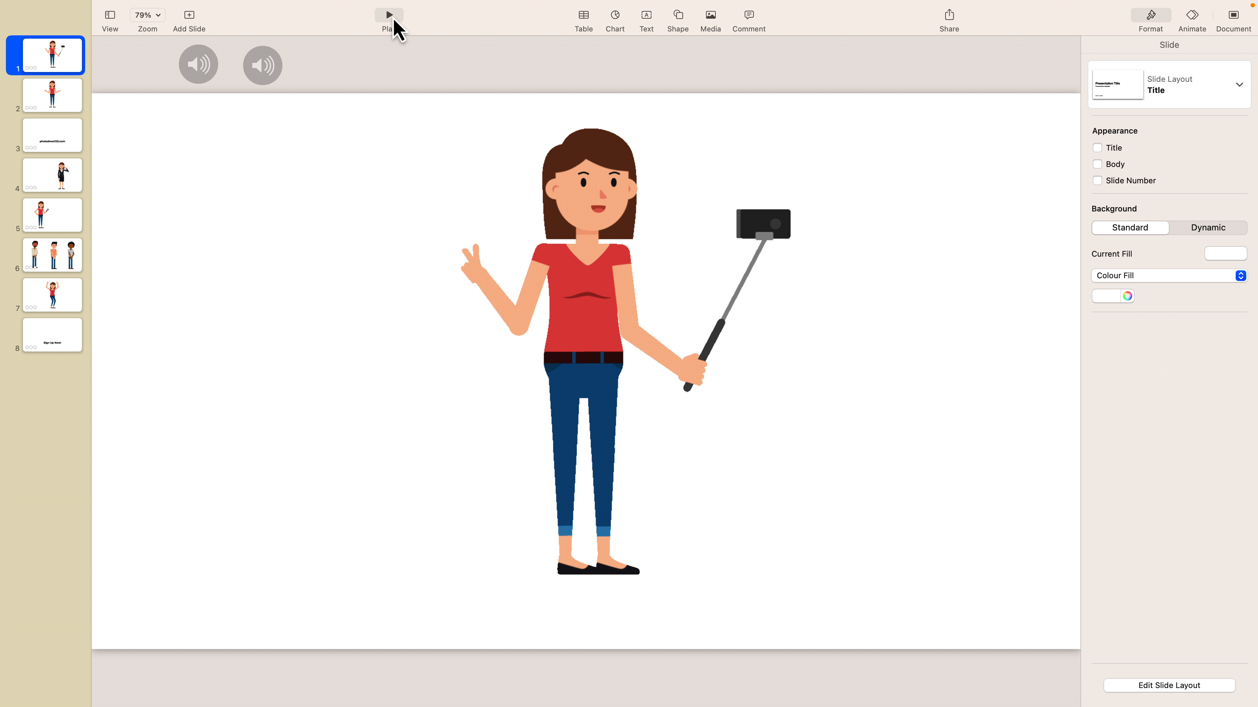
click(389, 16)
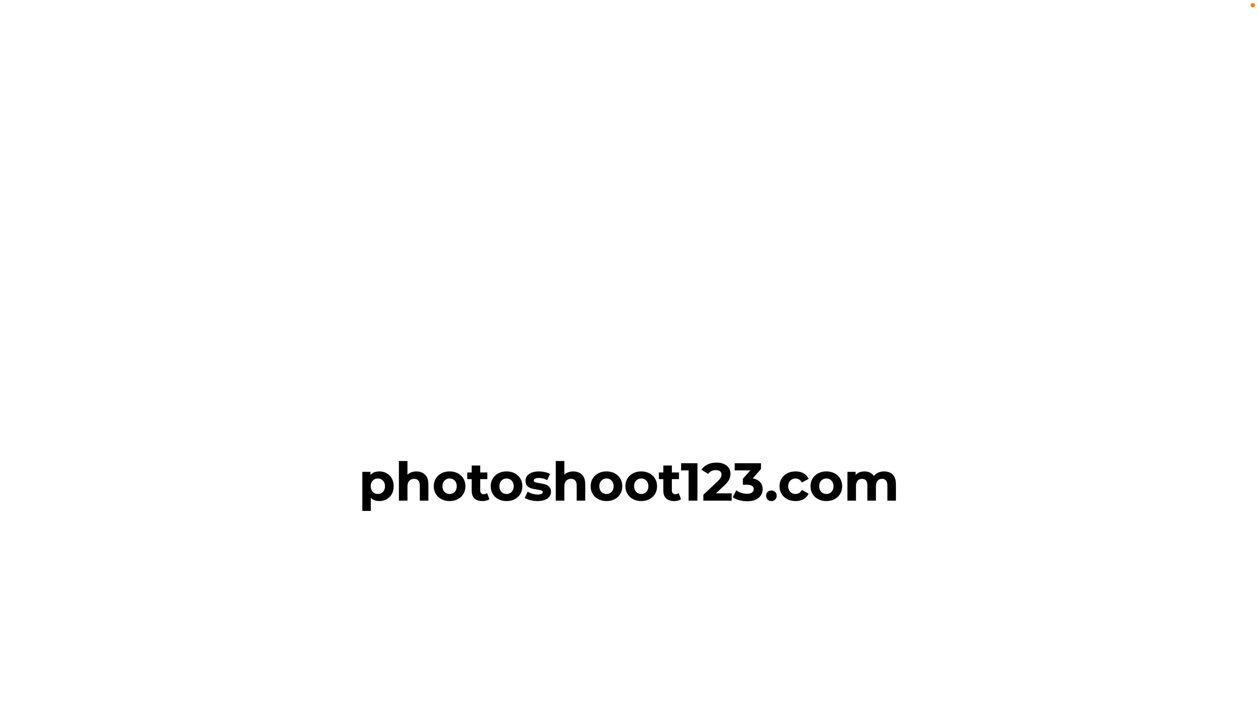
key(Escape)
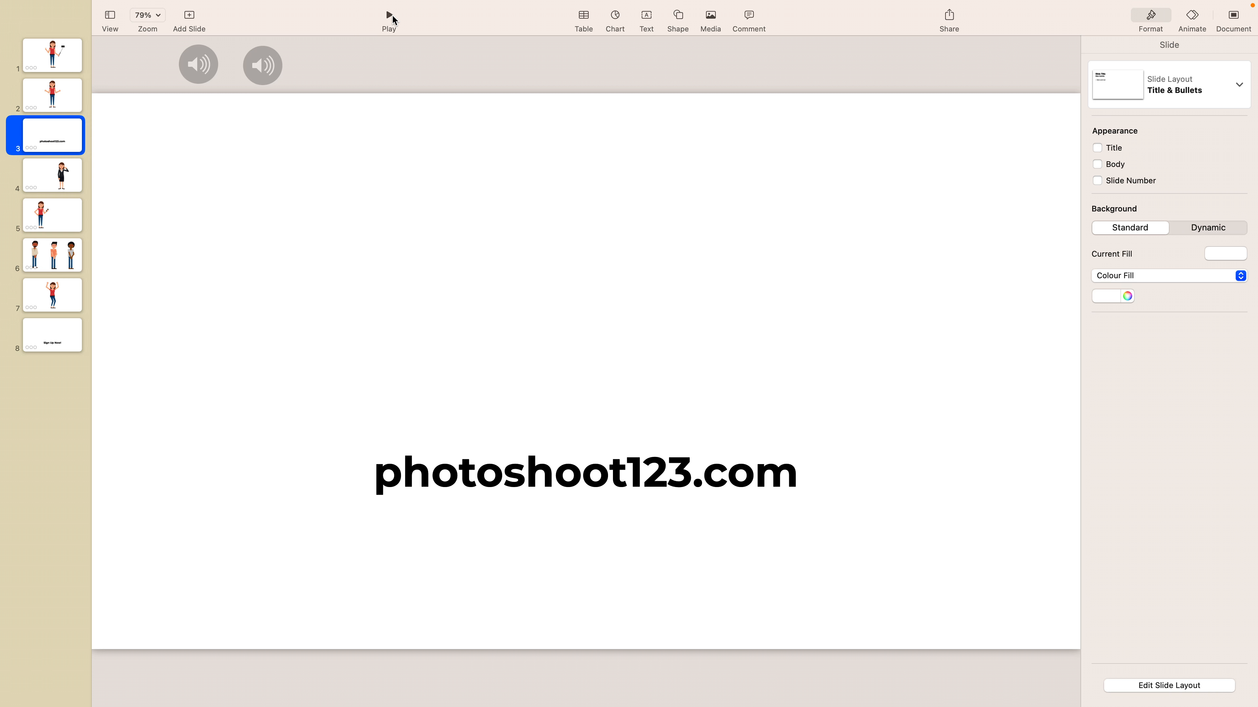
click(65, 111)
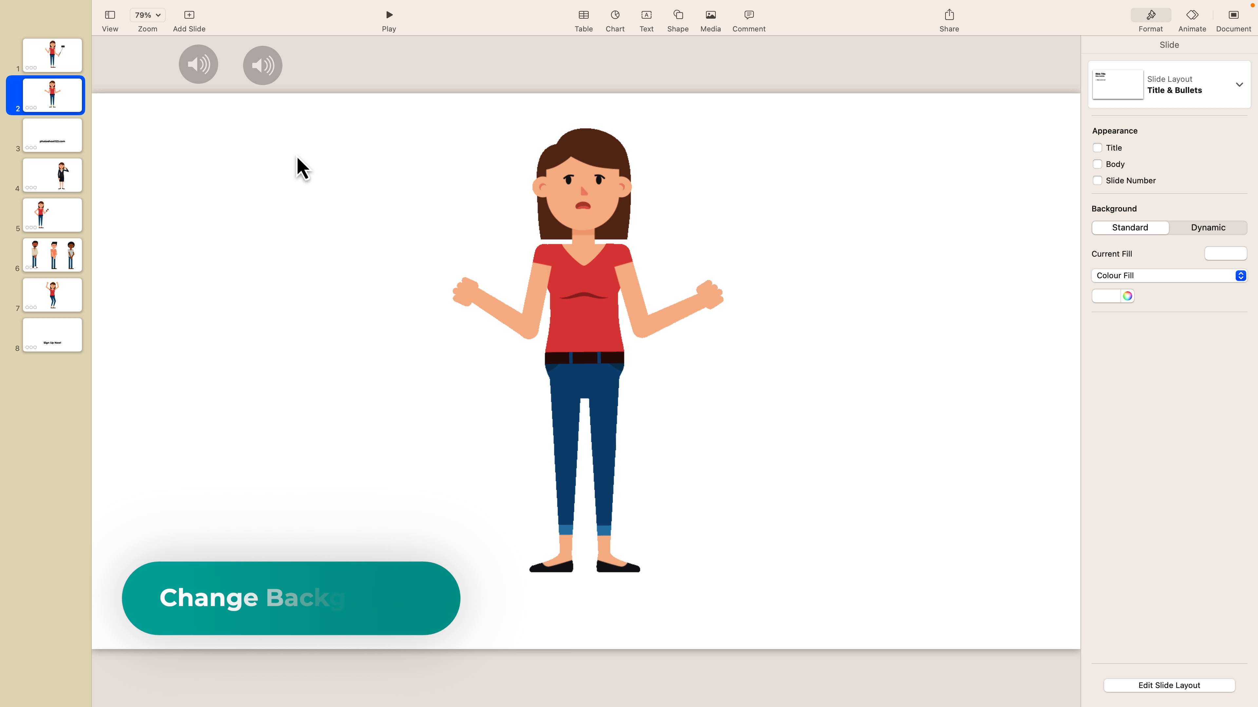
- Select all eight slides and set their background to the lightest blue preset among the colour fills
click(49, 68)
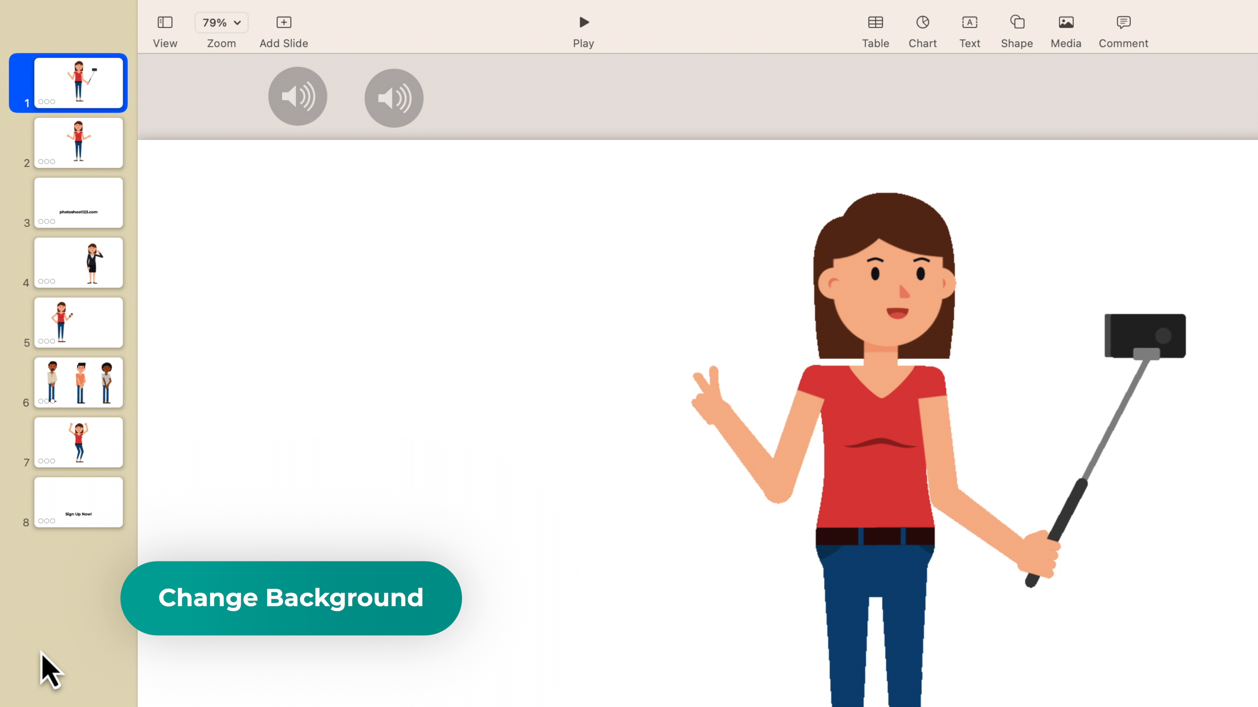
drag(79, 545, 98, 89)
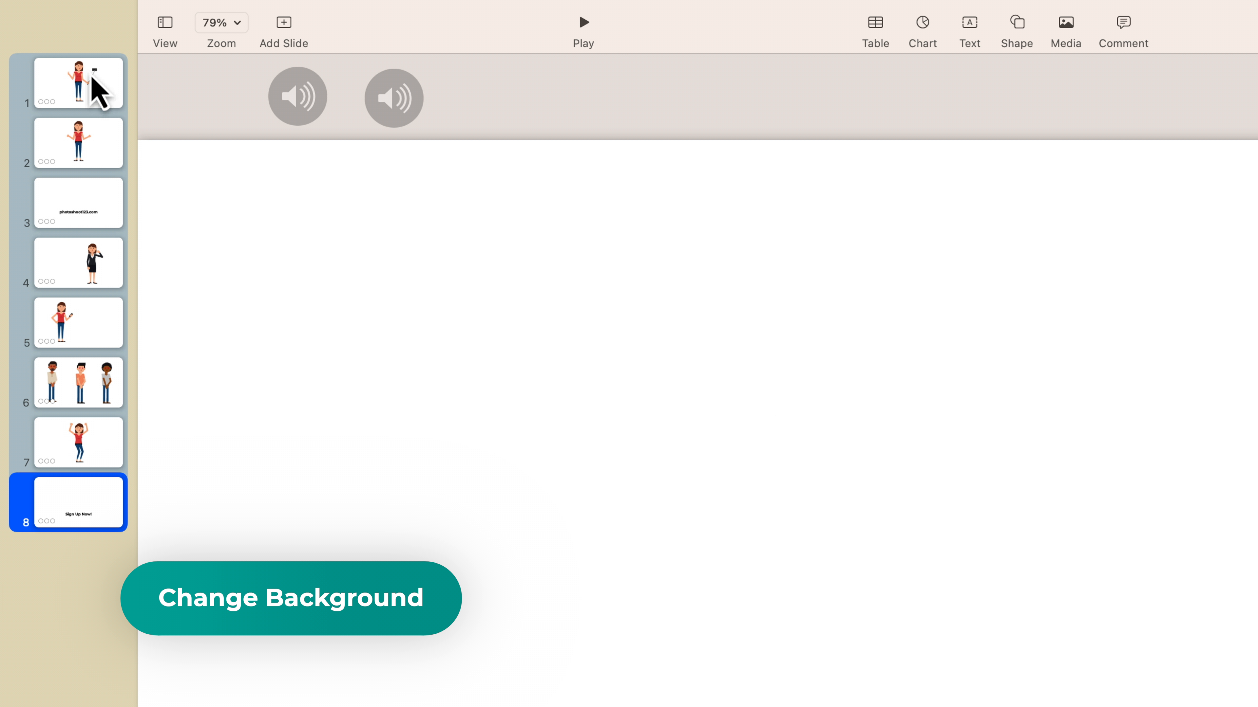
drag(95, 639, 70, 83)
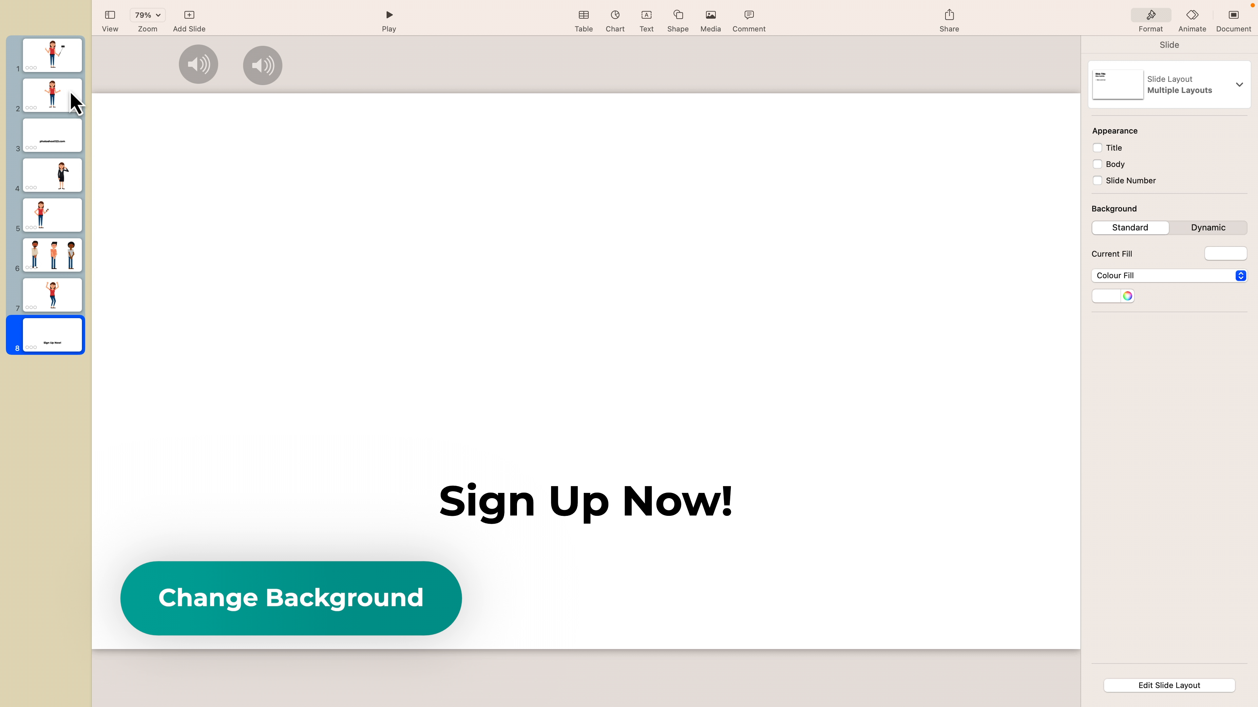
click(1150, 17)
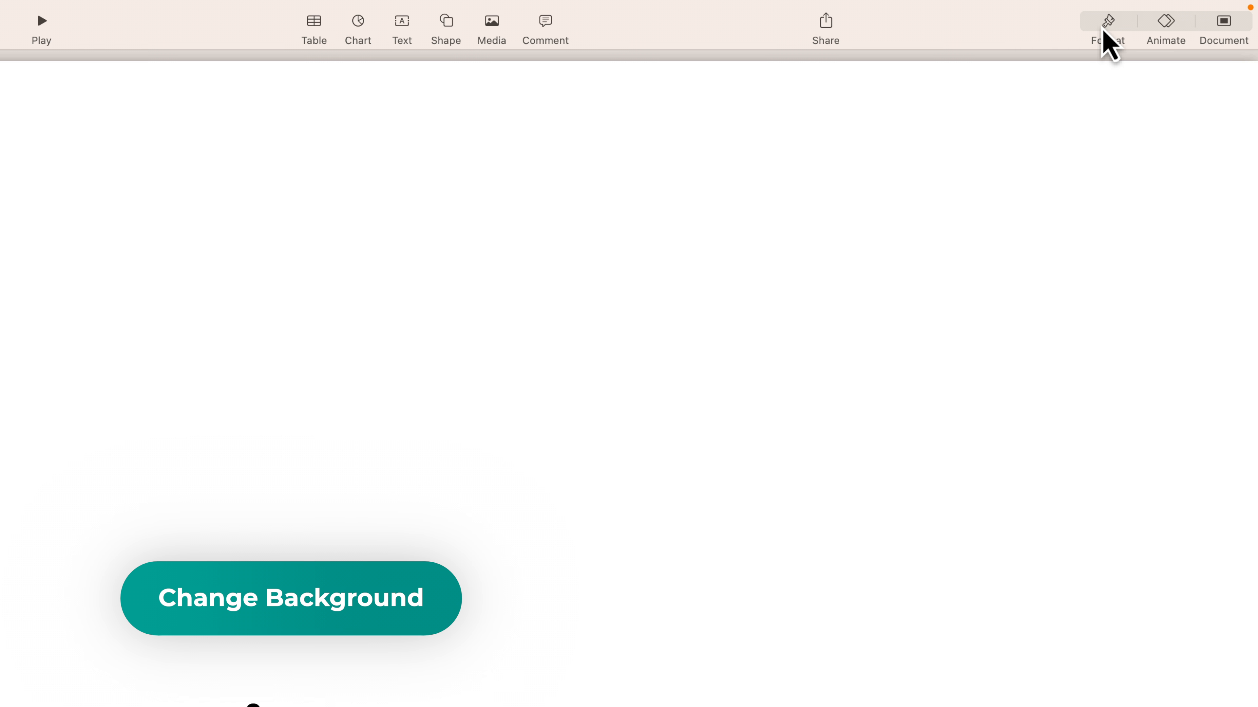
click(1149, 17)
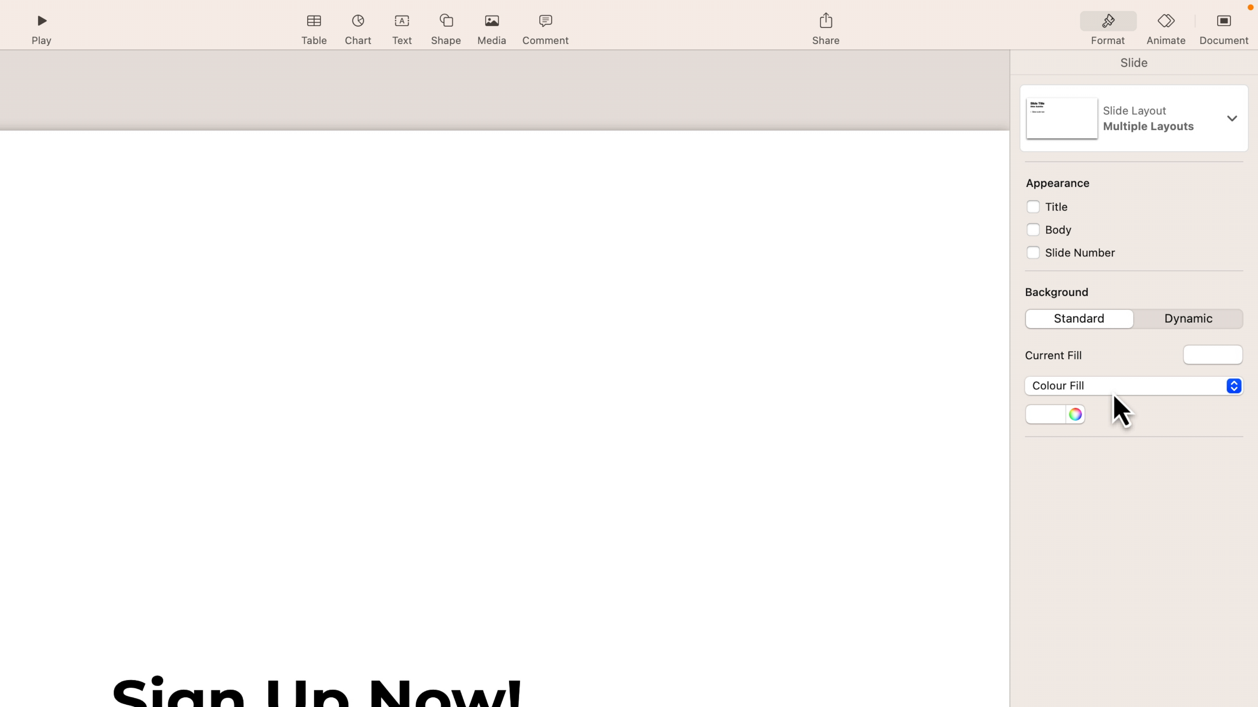
click(1209, 365)
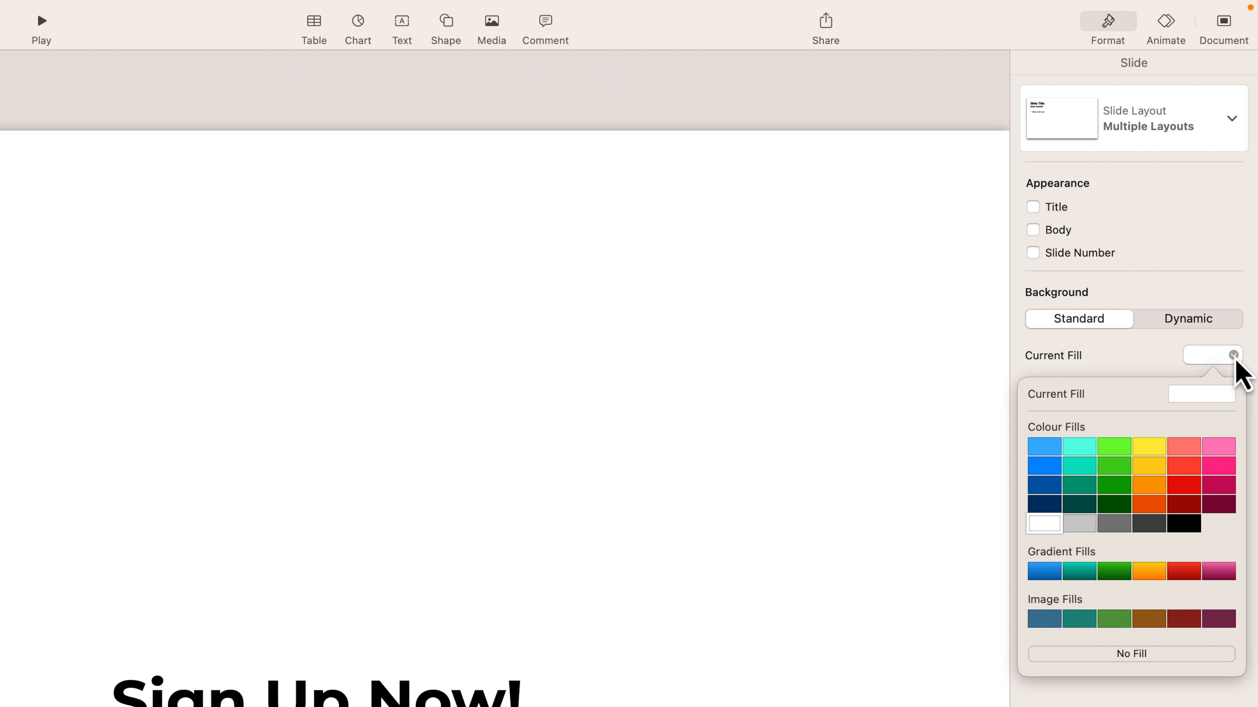
click(1053, 450)
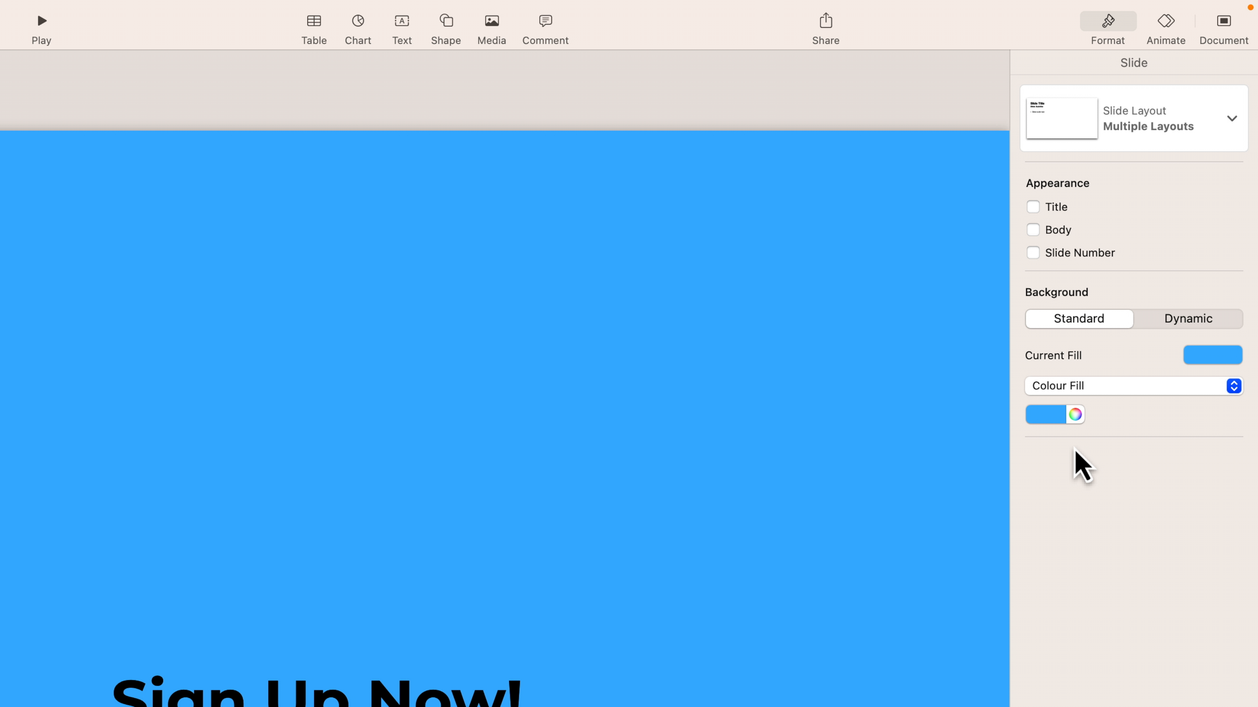
- Lighten the background of all selected slides to a custom pale blue using the colour wheel
click(1076, 418)
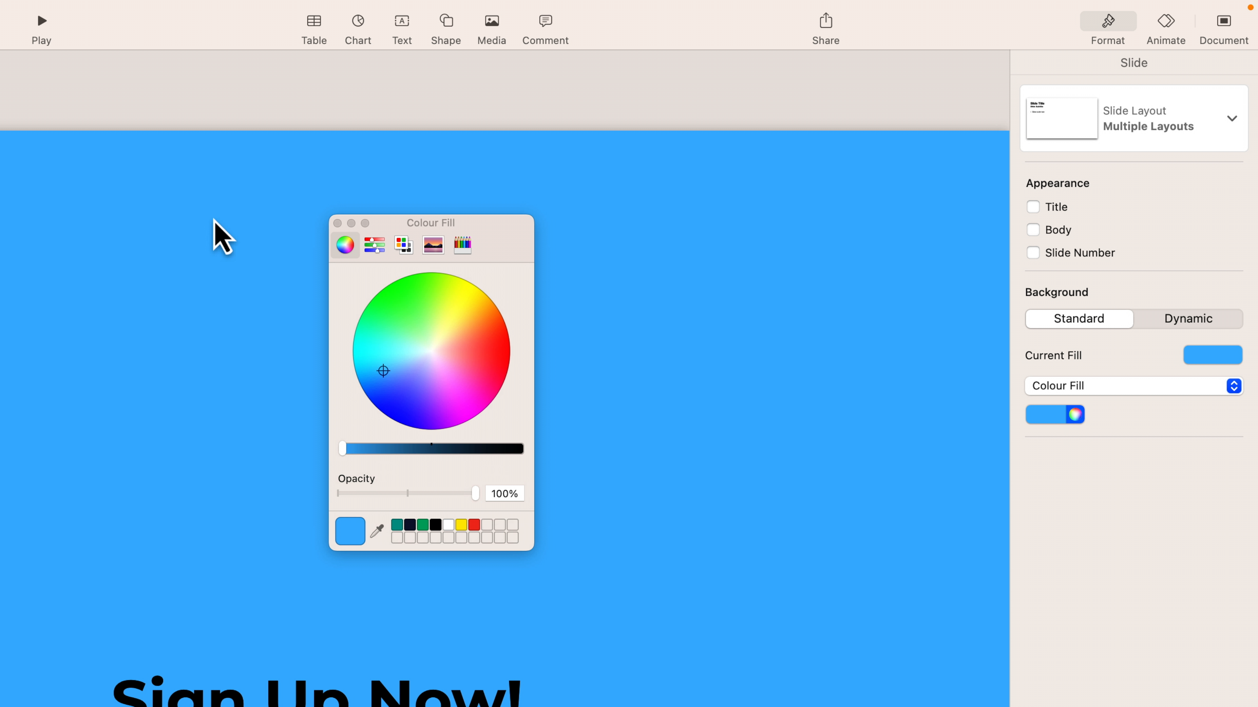
drag(436, 247, 910, 382)
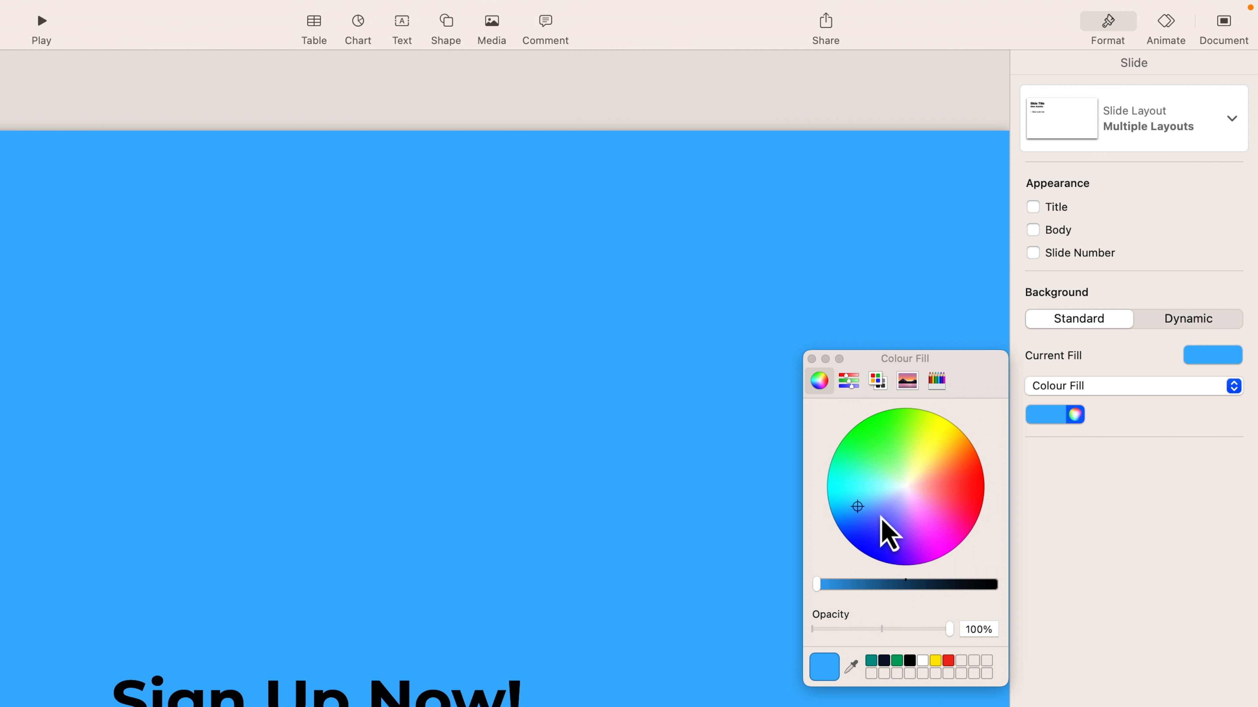
drag(850, 515, 891, 502)
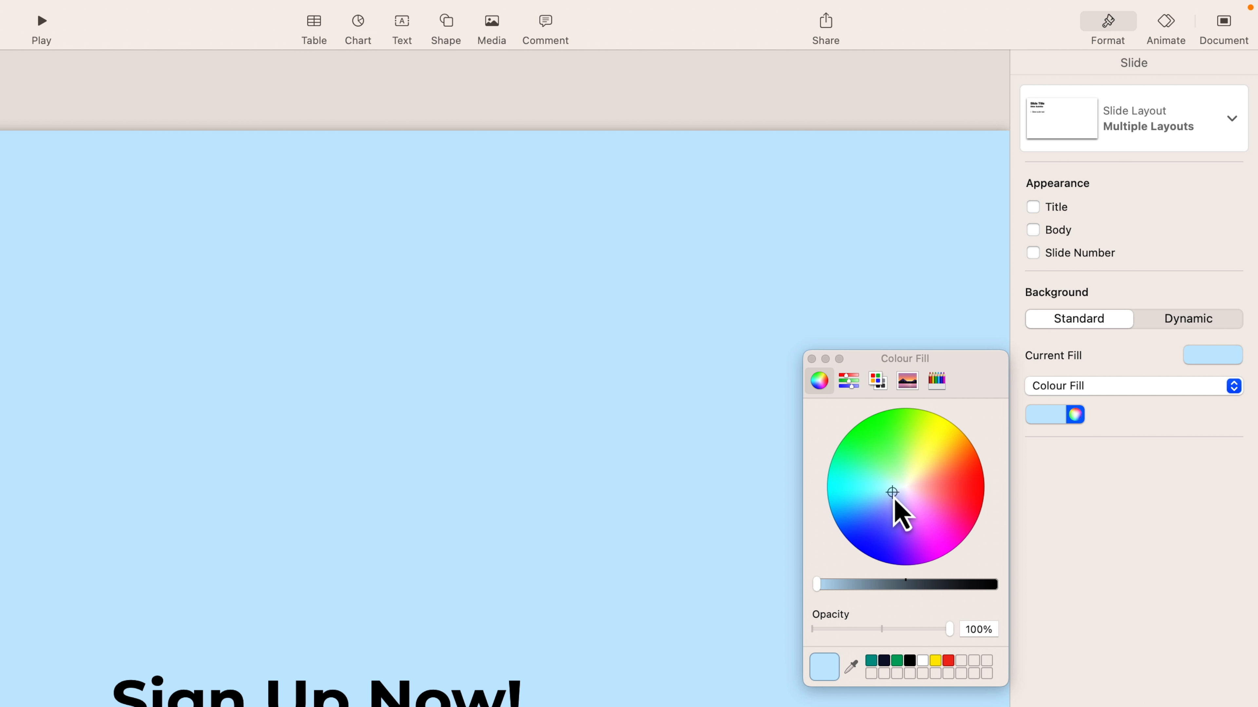
- Close the colour picker and look over the new background on slides 1 and 2, ending on slide 1
click(811, 359)
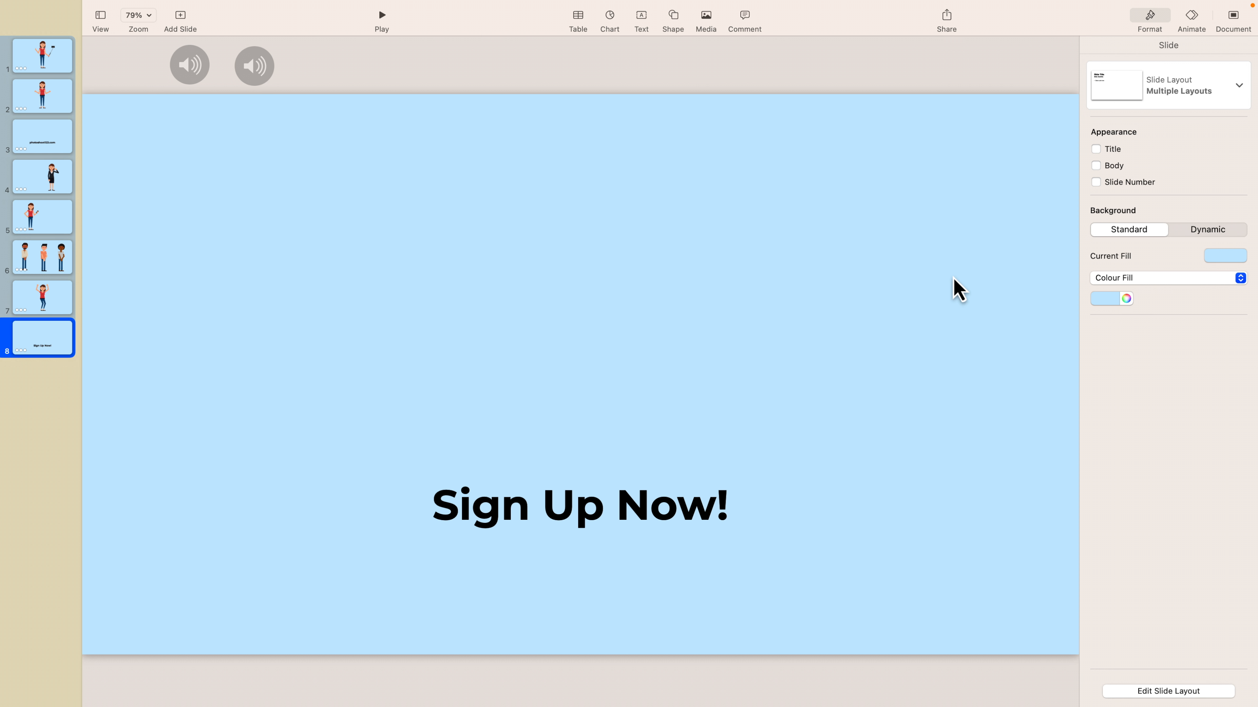
click(30, 60)
click(50, 101)
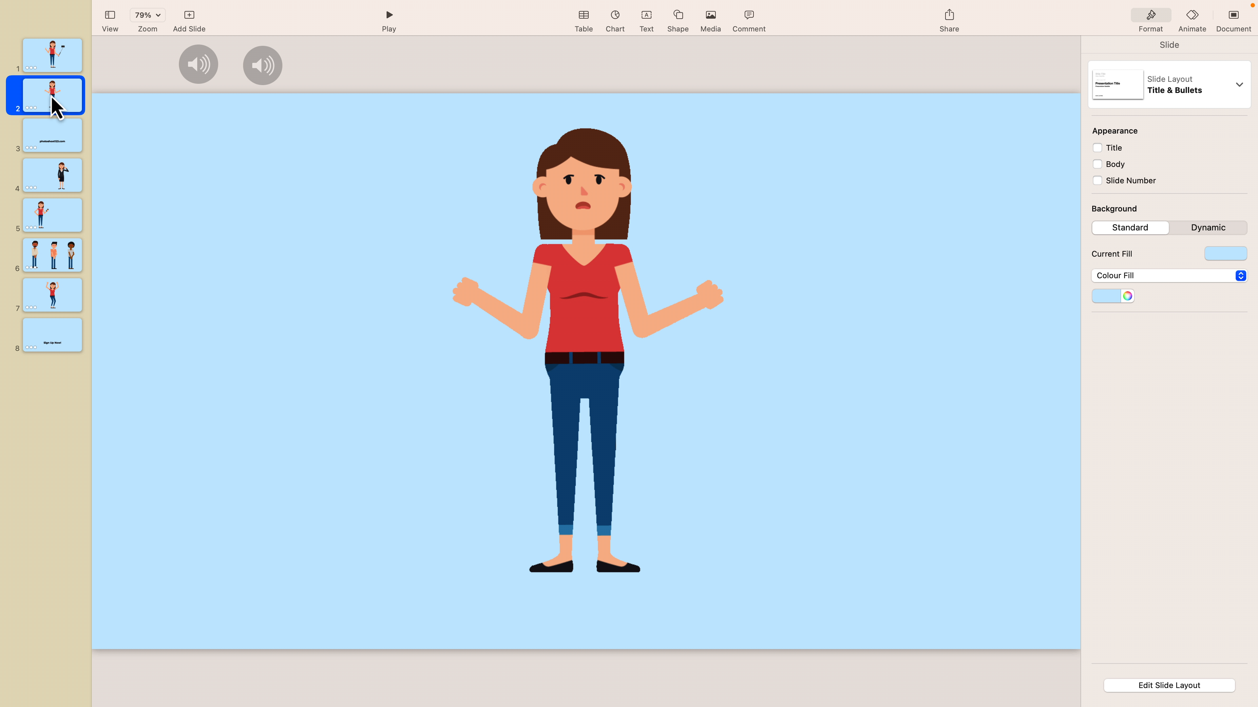
click(56, 57)
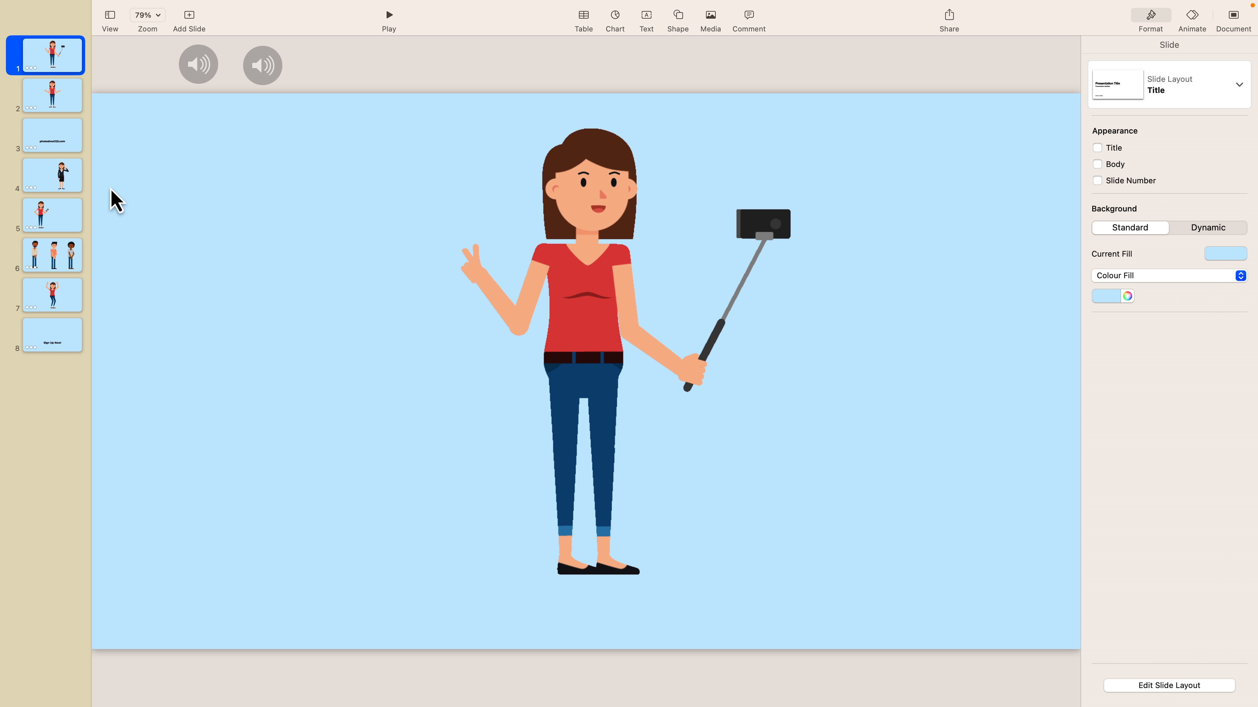
click(79, 106)
click(56, 66)
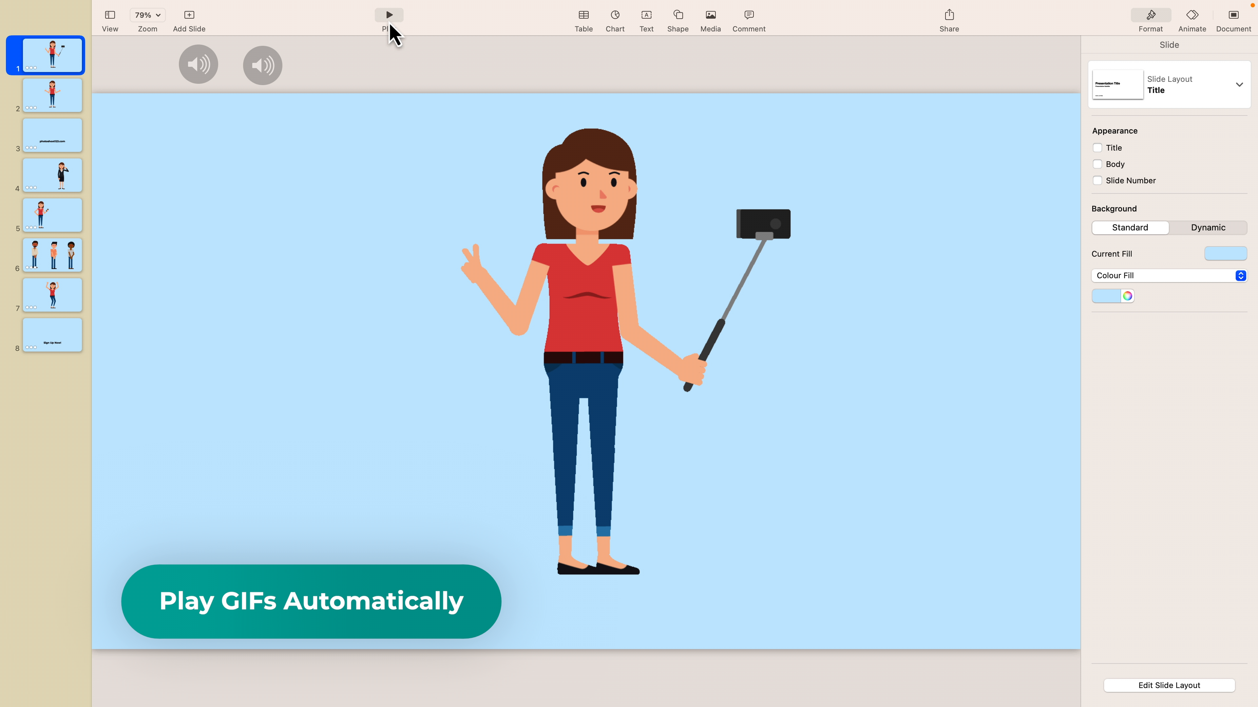
- Move the selfie woman GIF on slide 1 slightly down, to a Y position of about -35 pt
drag(598, 207, 599, 218)
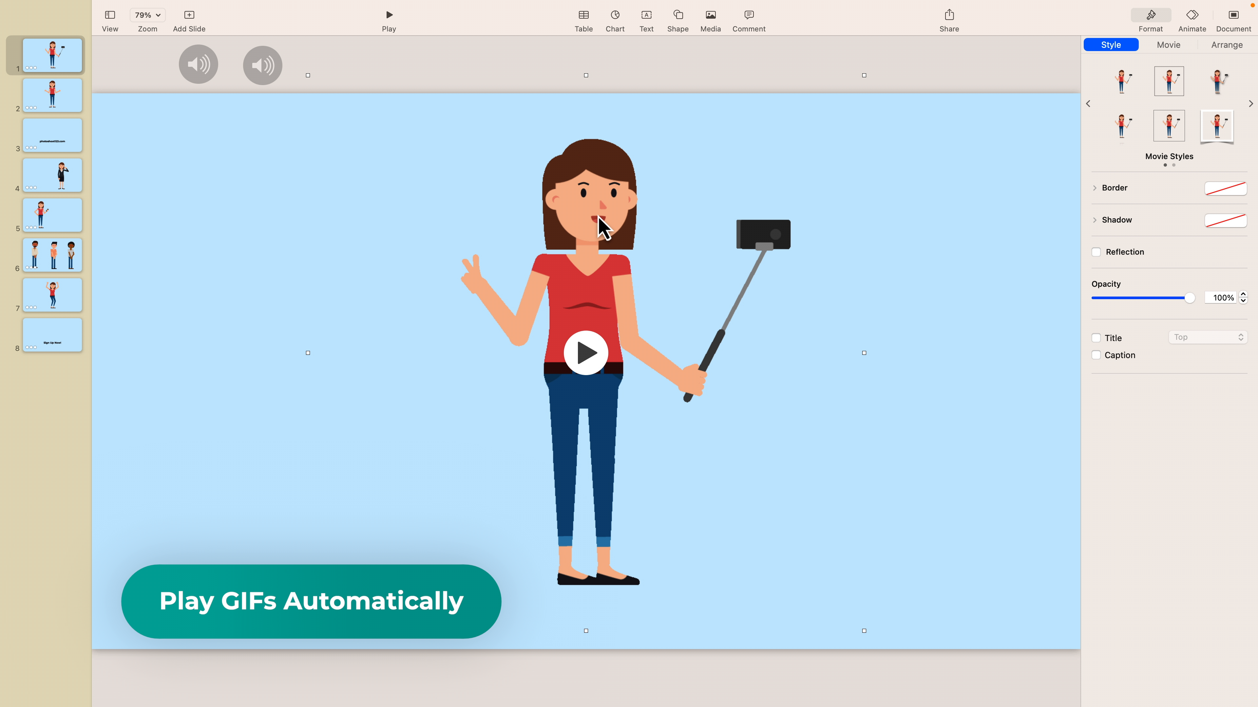
click(48, 105)
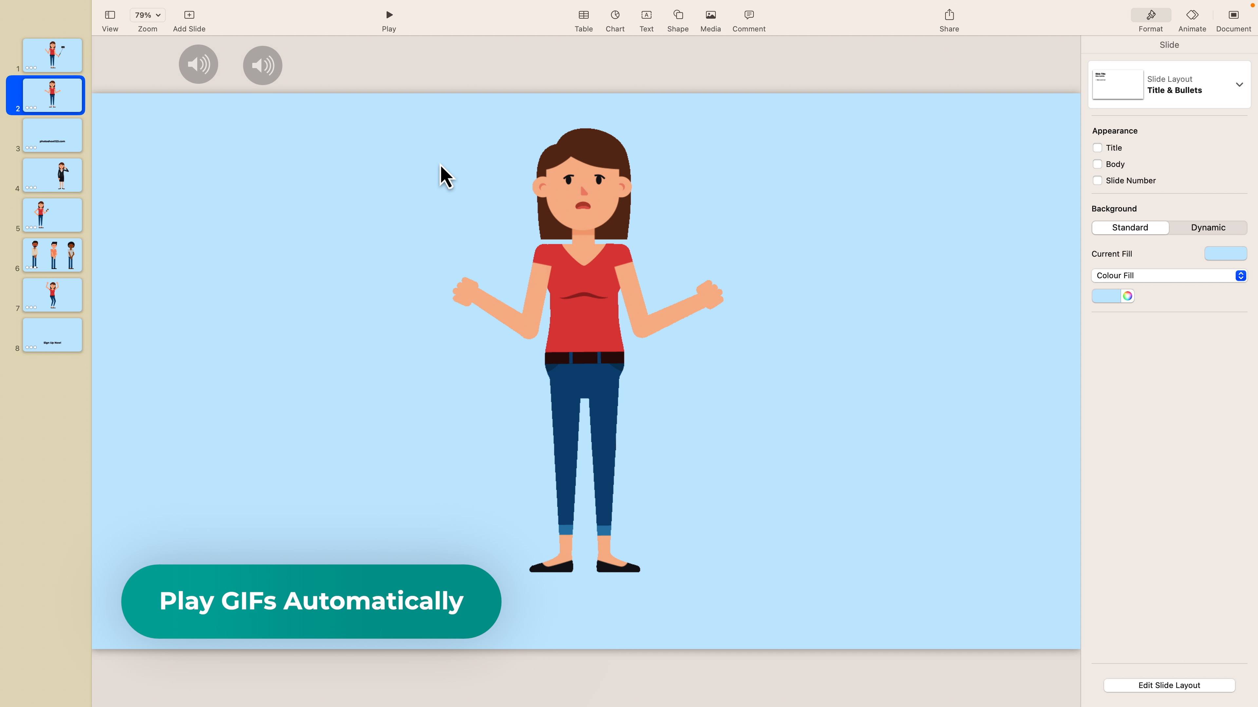
click(68, 74)
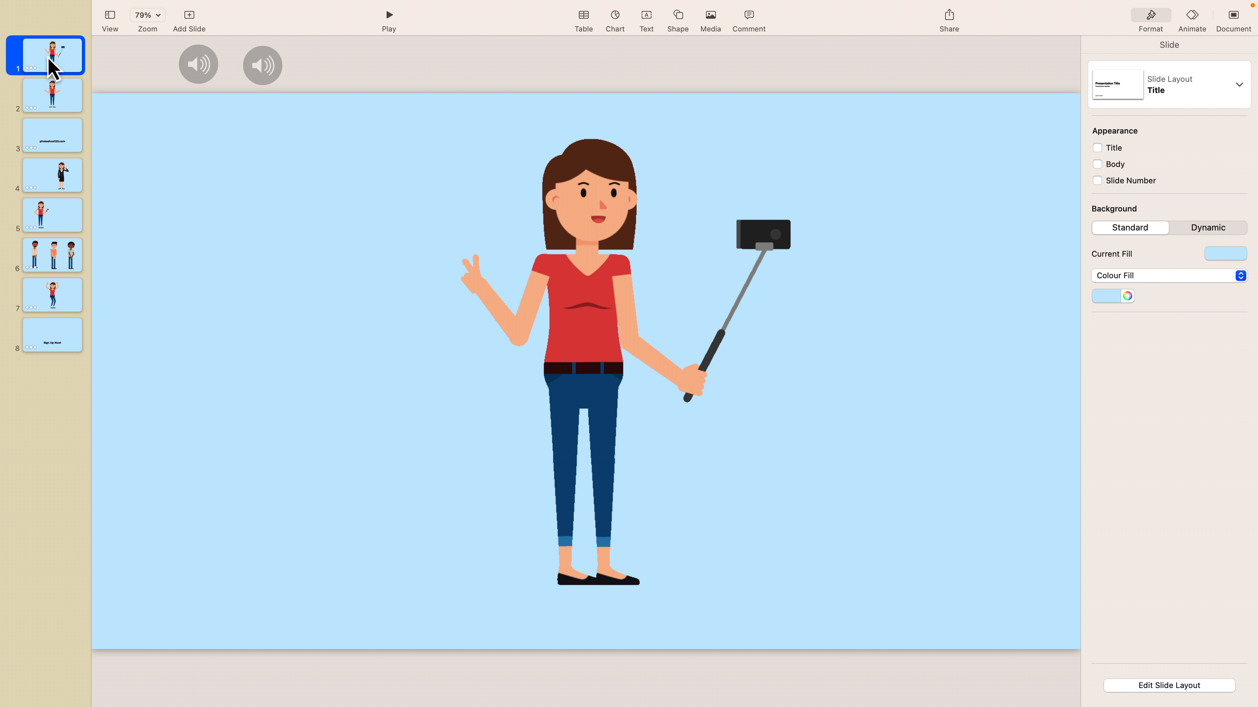
- In slide 1's build order, set the selfie woman GIF to start After Transition
click(558, 222)
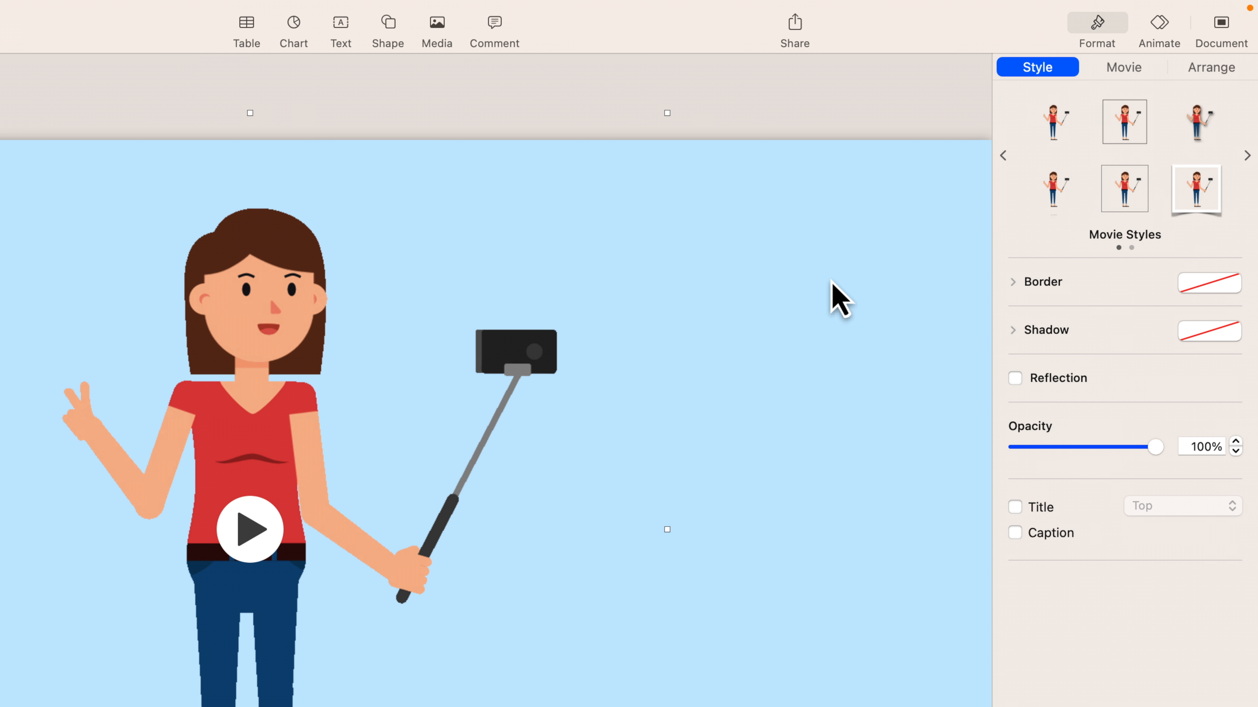
click(1128, 72)
click(1211, 72)
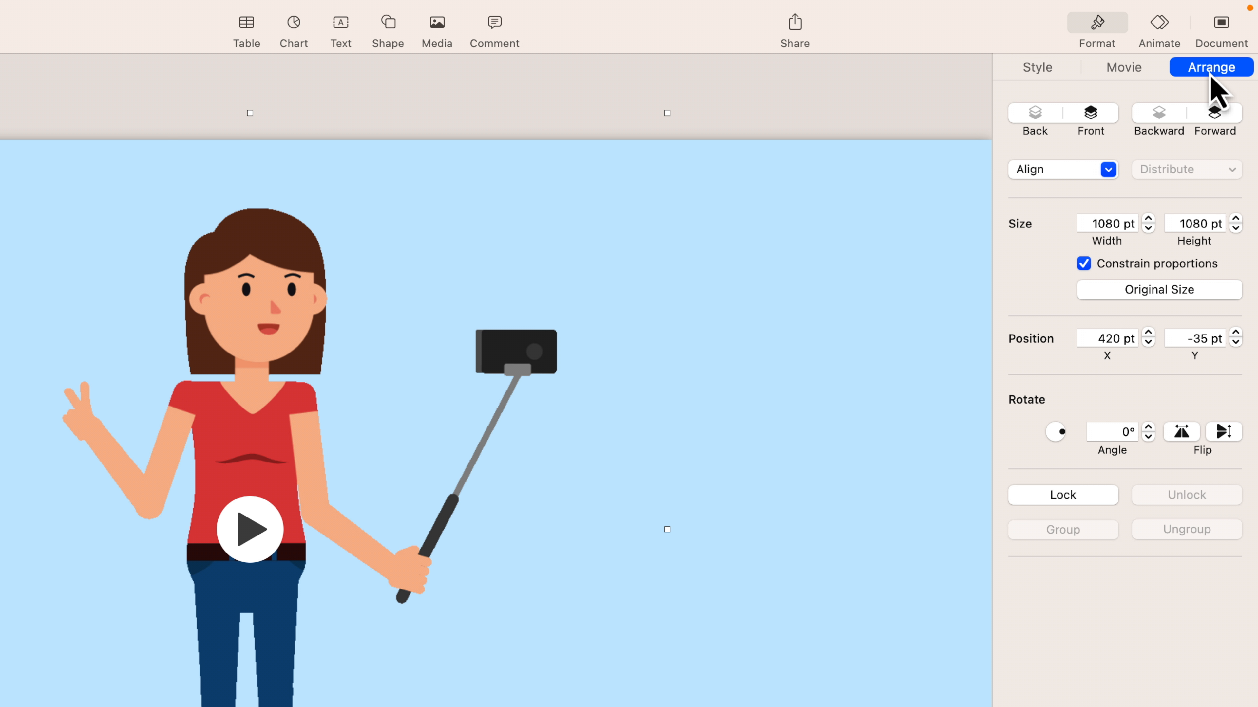
click(1059, 68)
click(1157, 29)
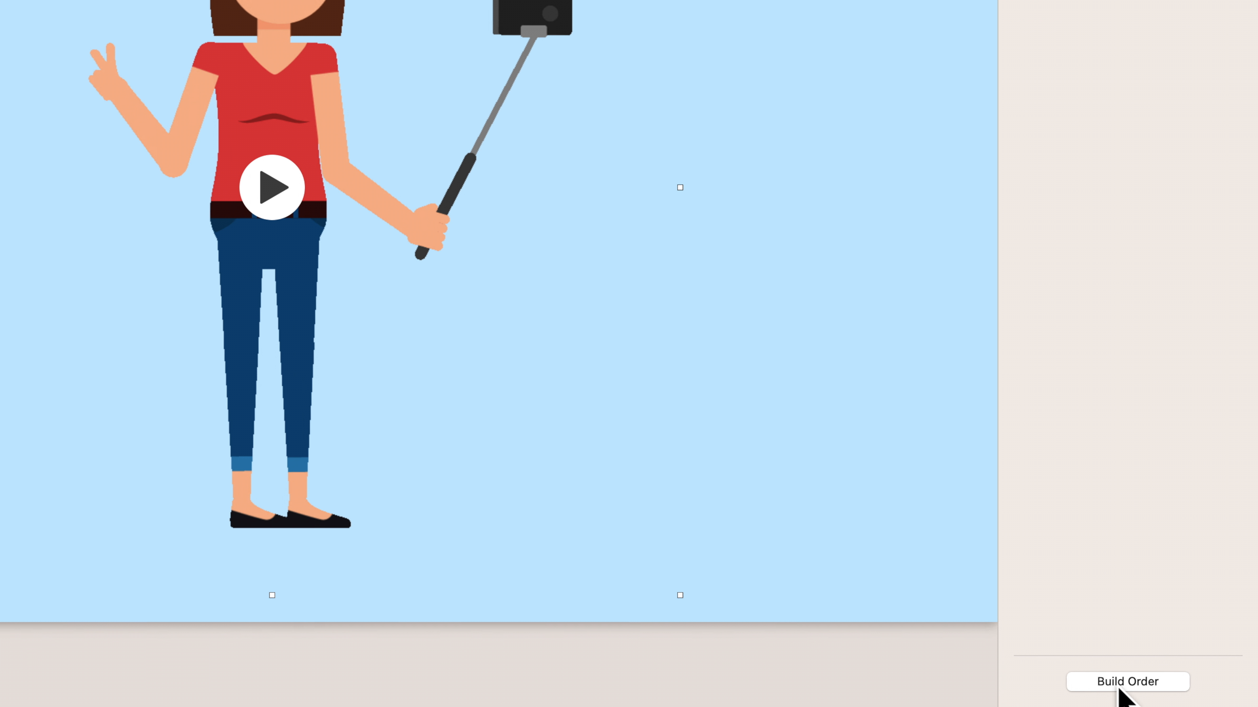
click(1120, 687)
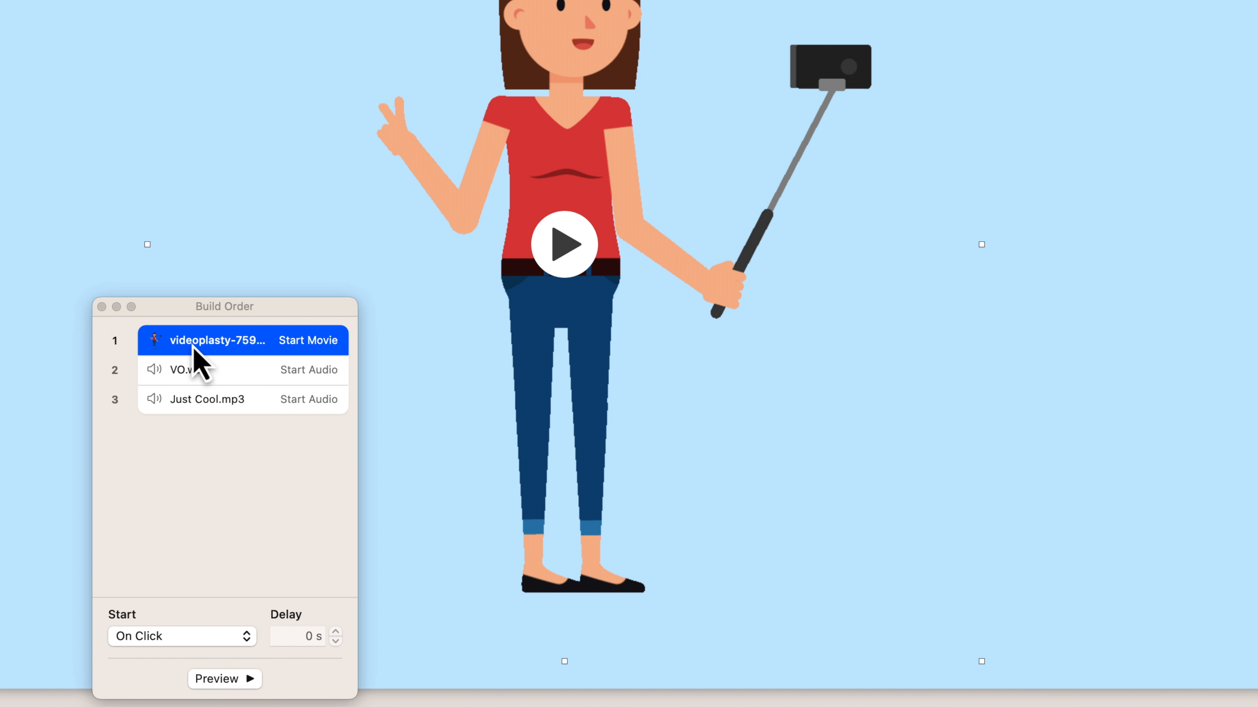
click(181, 640)
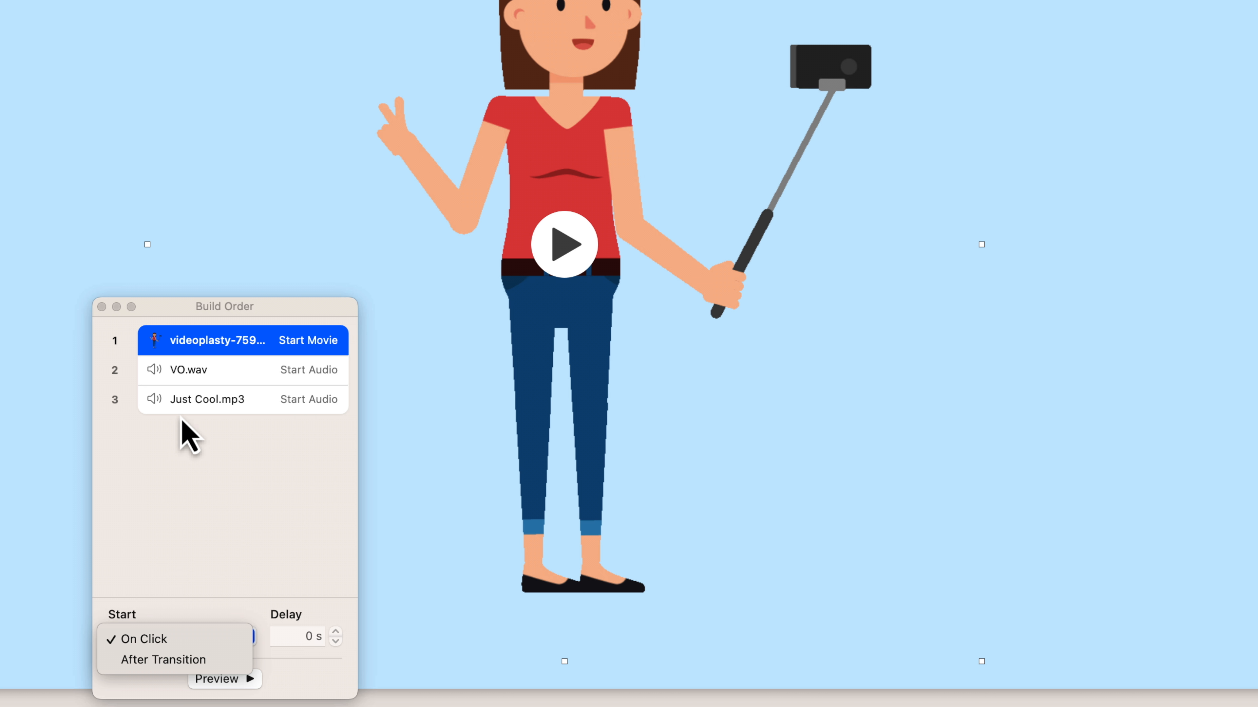
click(155, 666)
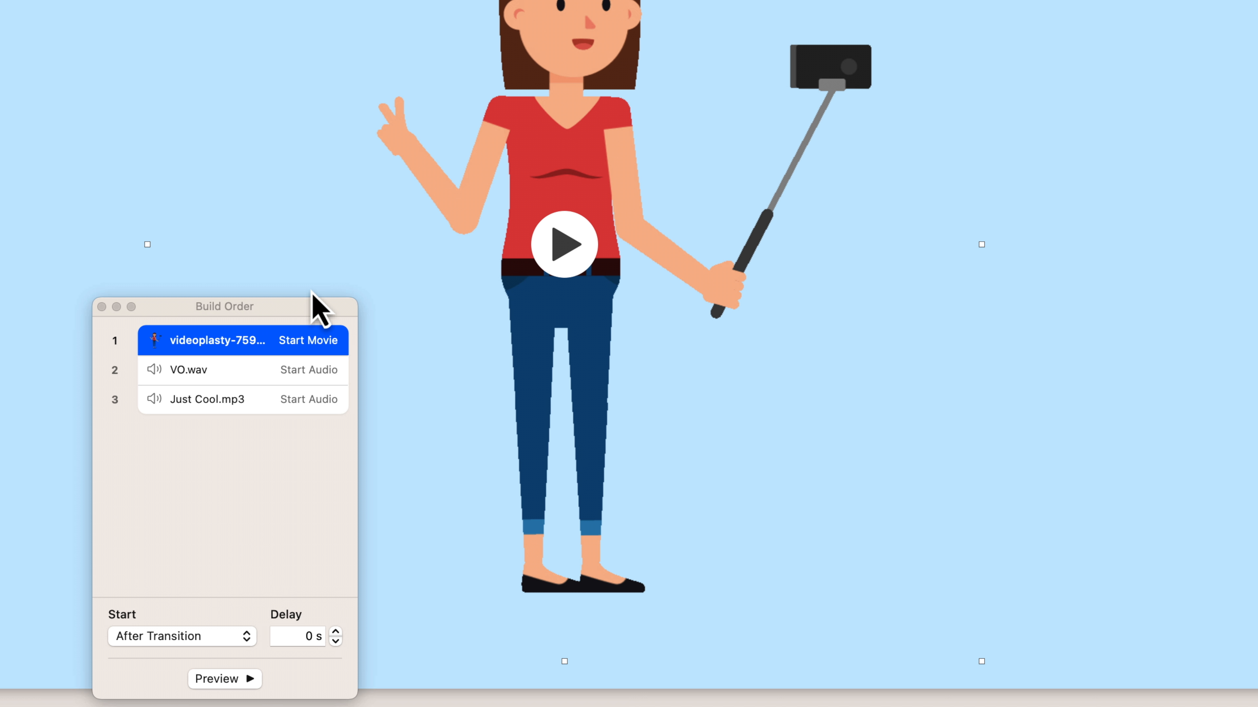
- Set both VO.wav and Just Cool.mp3 on slide 1 to start With Build 1
click(207, 381)
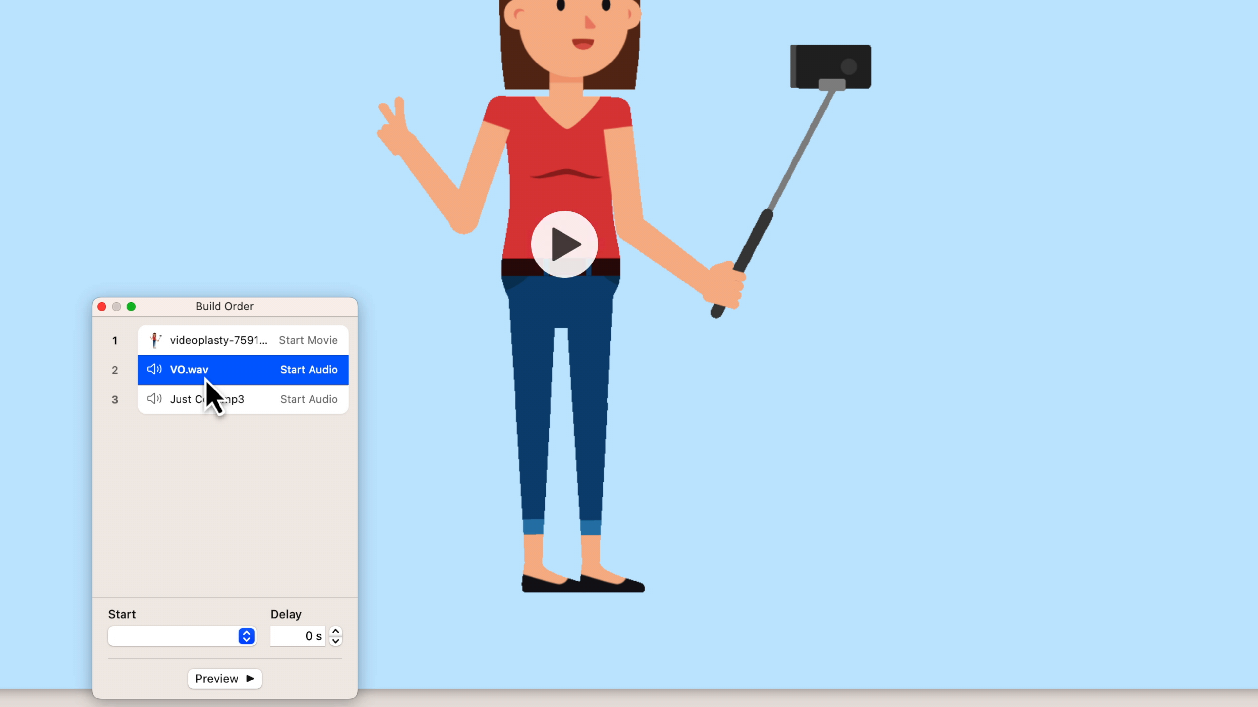
click(162, 643)
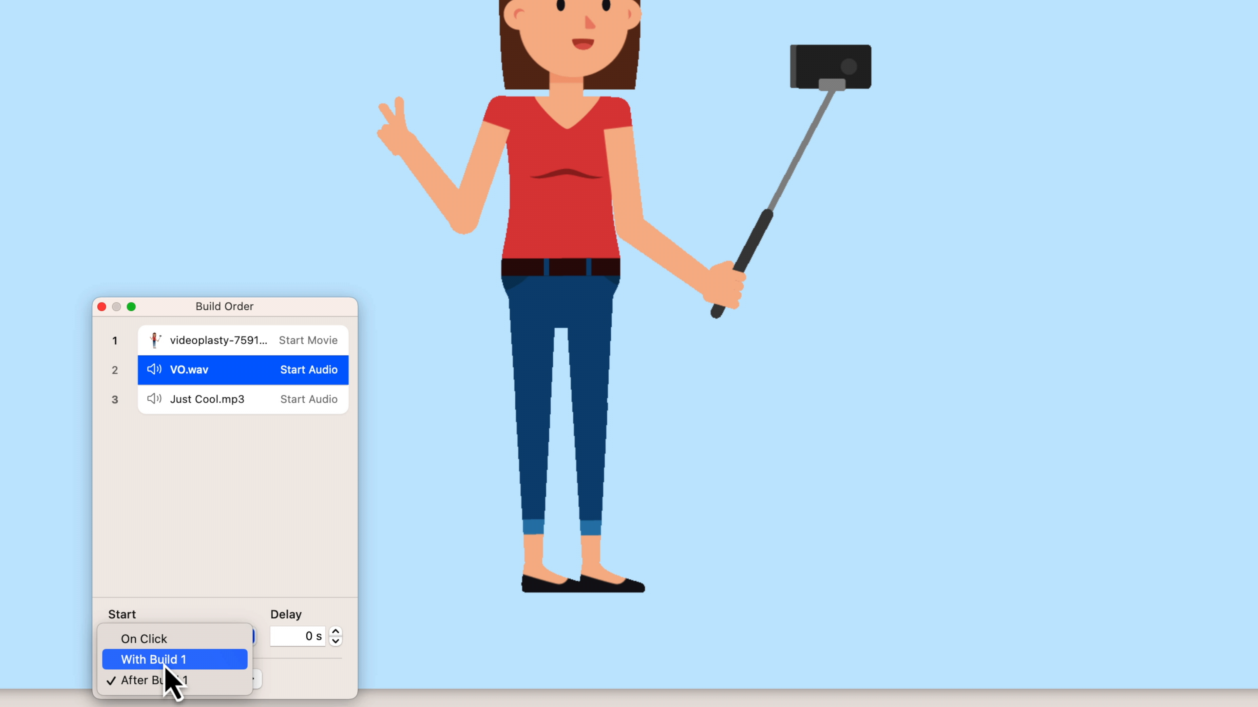
click(164, 666)
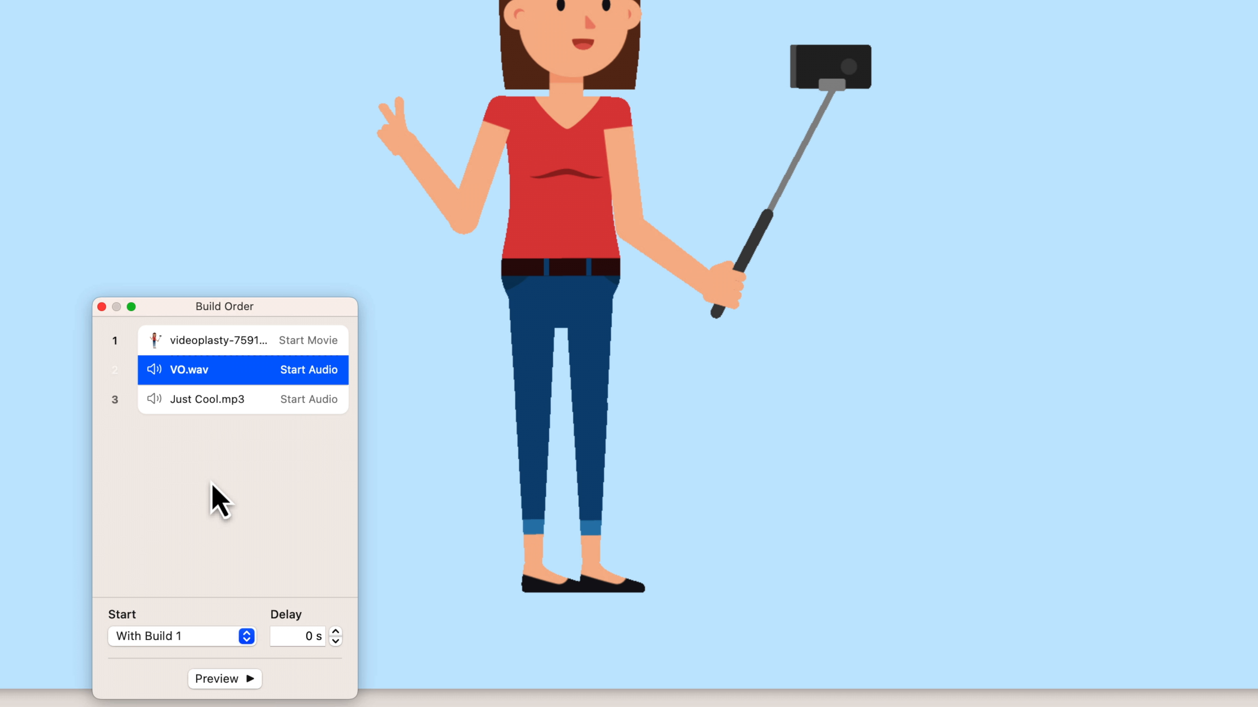
click(230, 402)
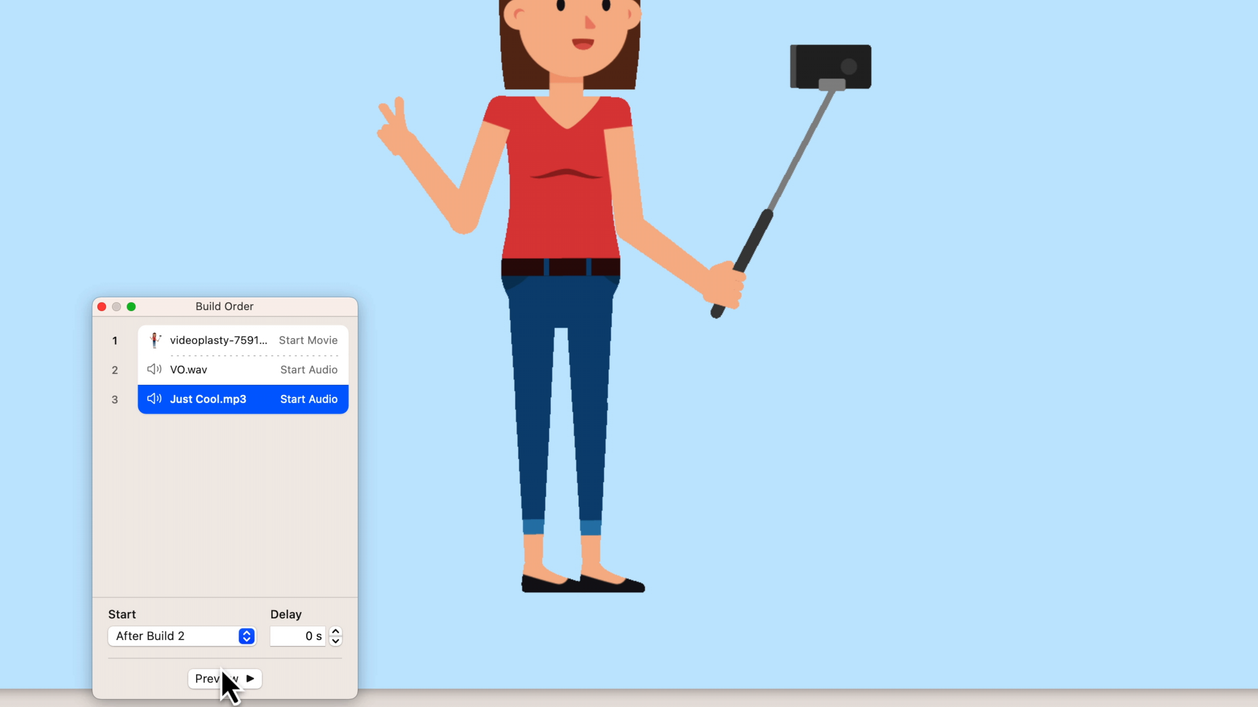
click(184, 639)
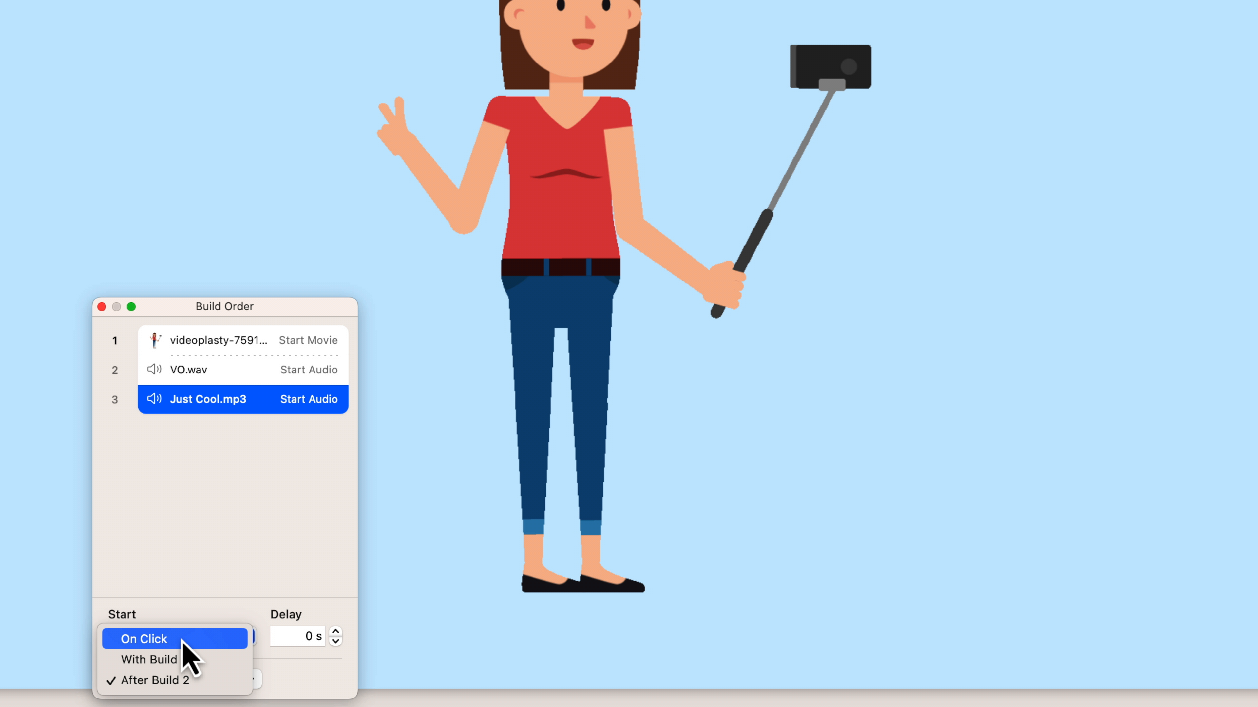
click(167, 664)
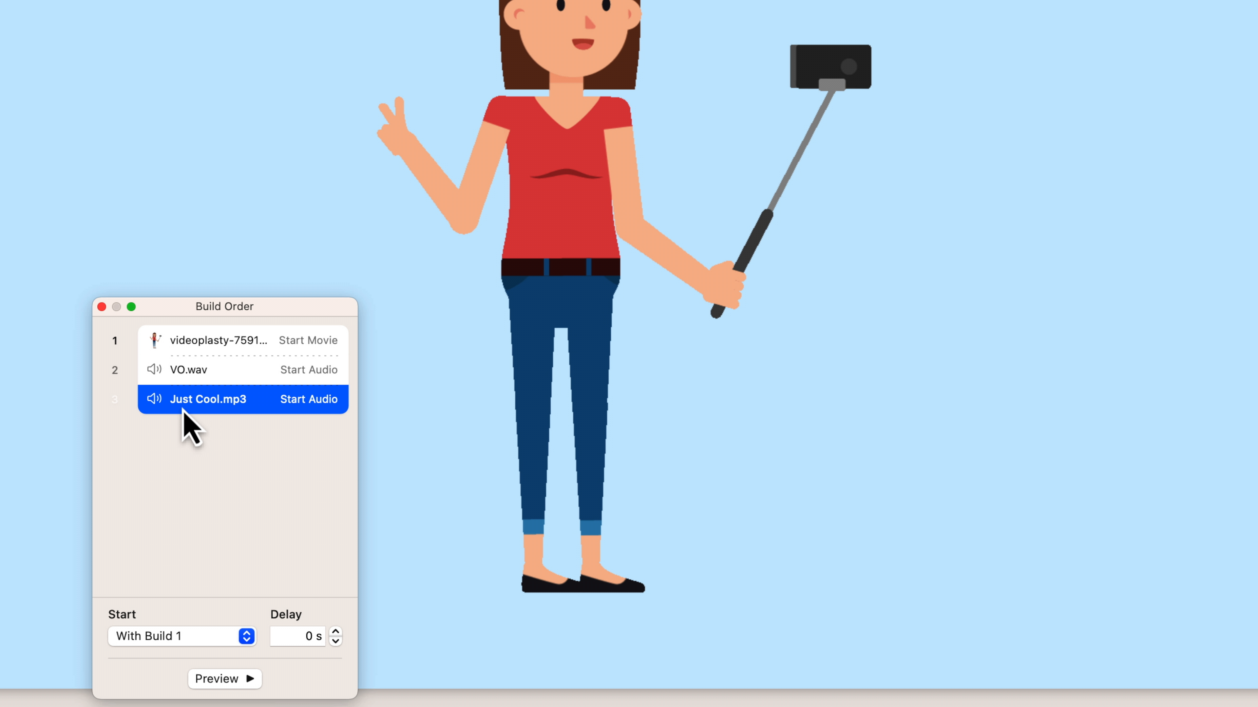
- Review slide 1's build order entries, close the list, and play the slideshow briefly to check that the GIF starts automatically
click(183, 375)
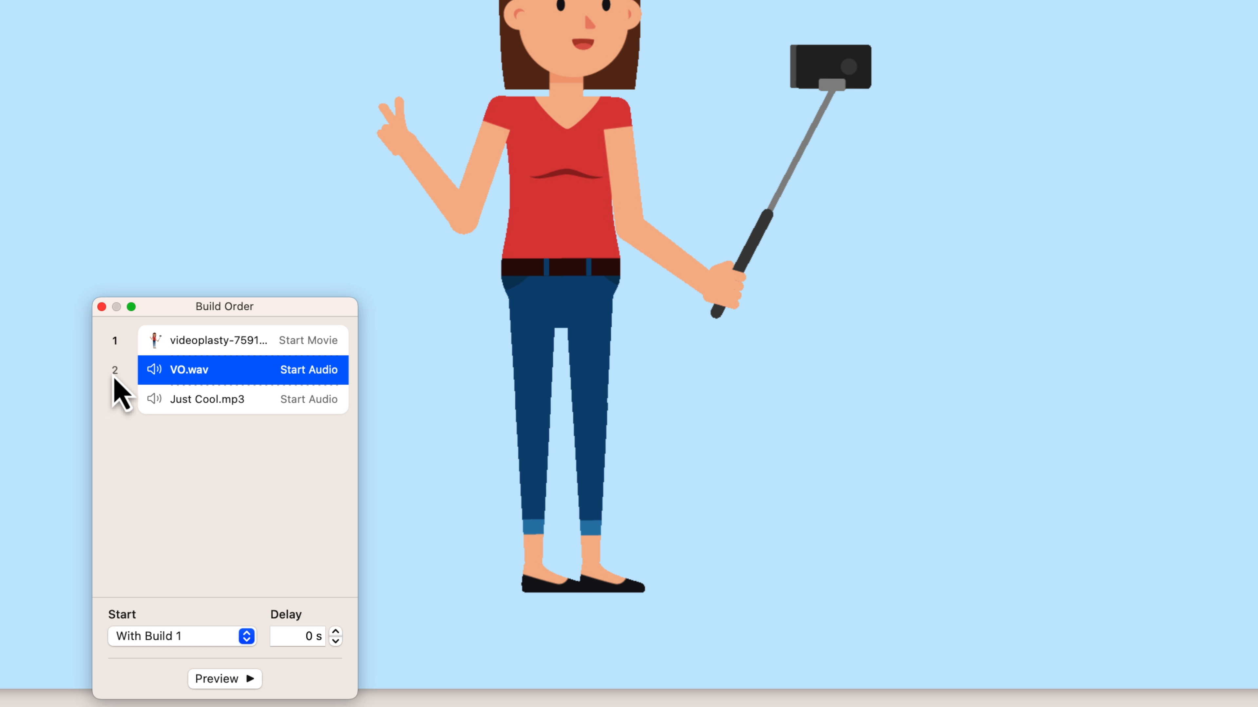
click(218, 343)
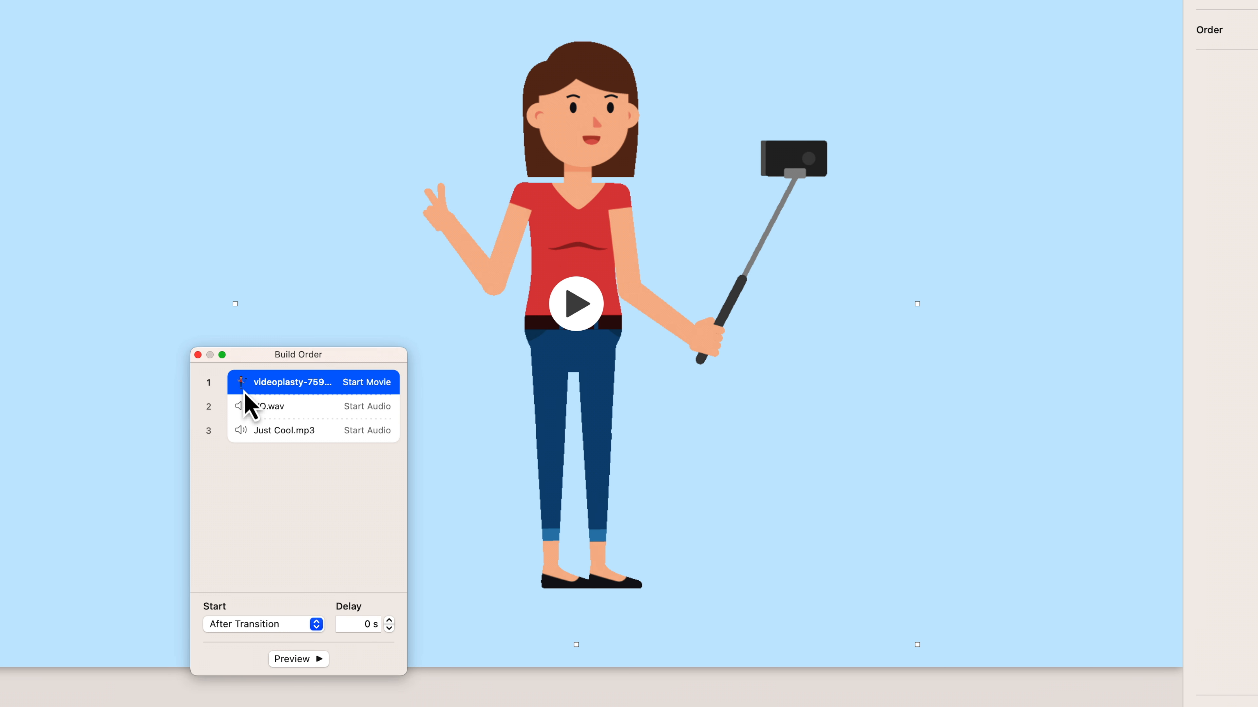
click(277, 394)
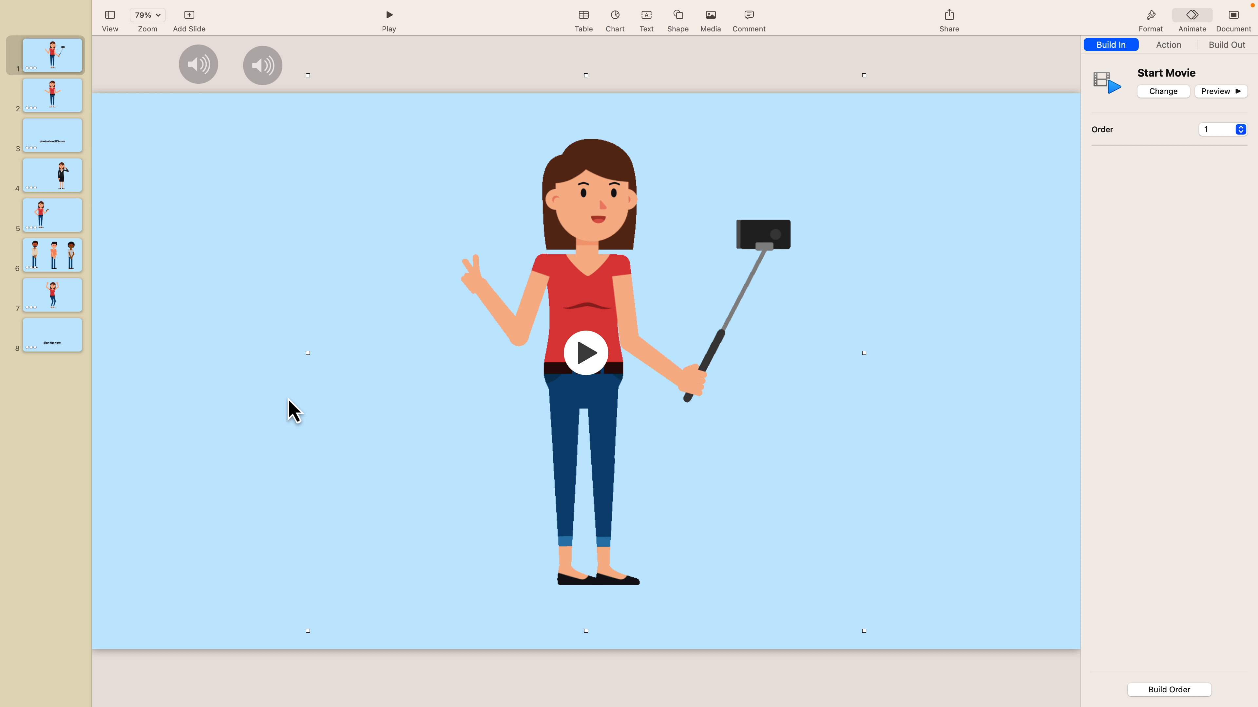
click(391, 17)
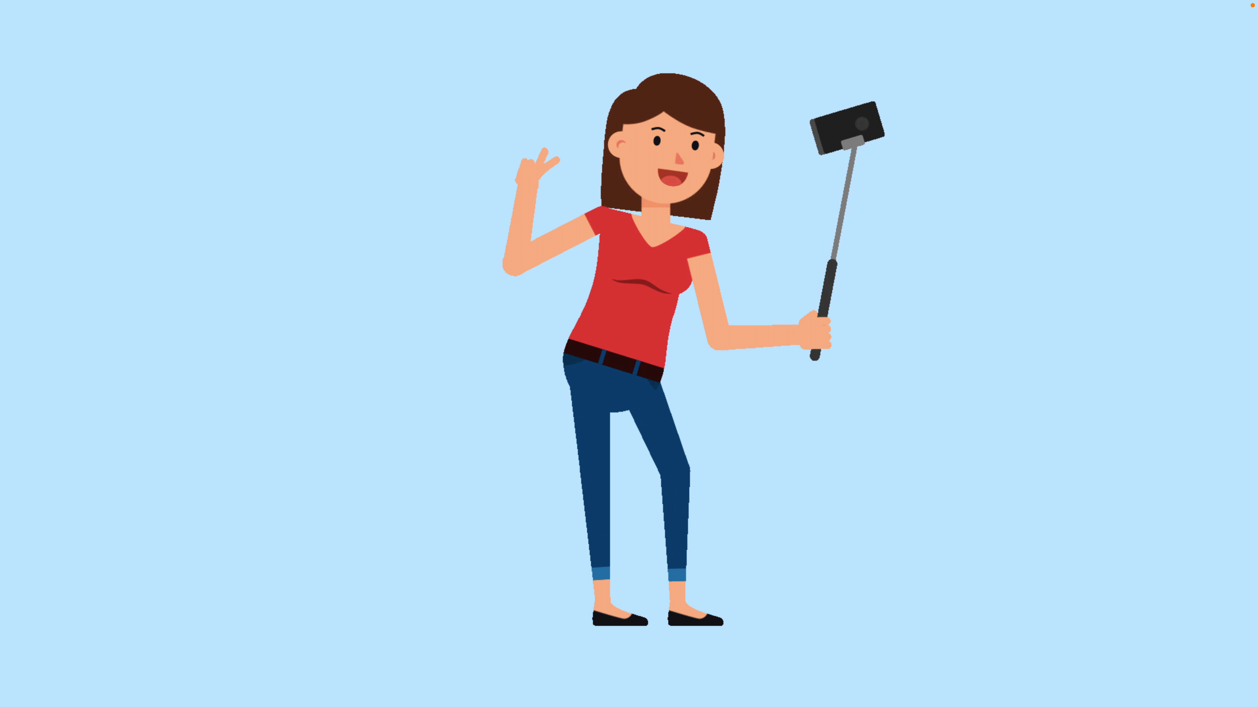
key(Escape)
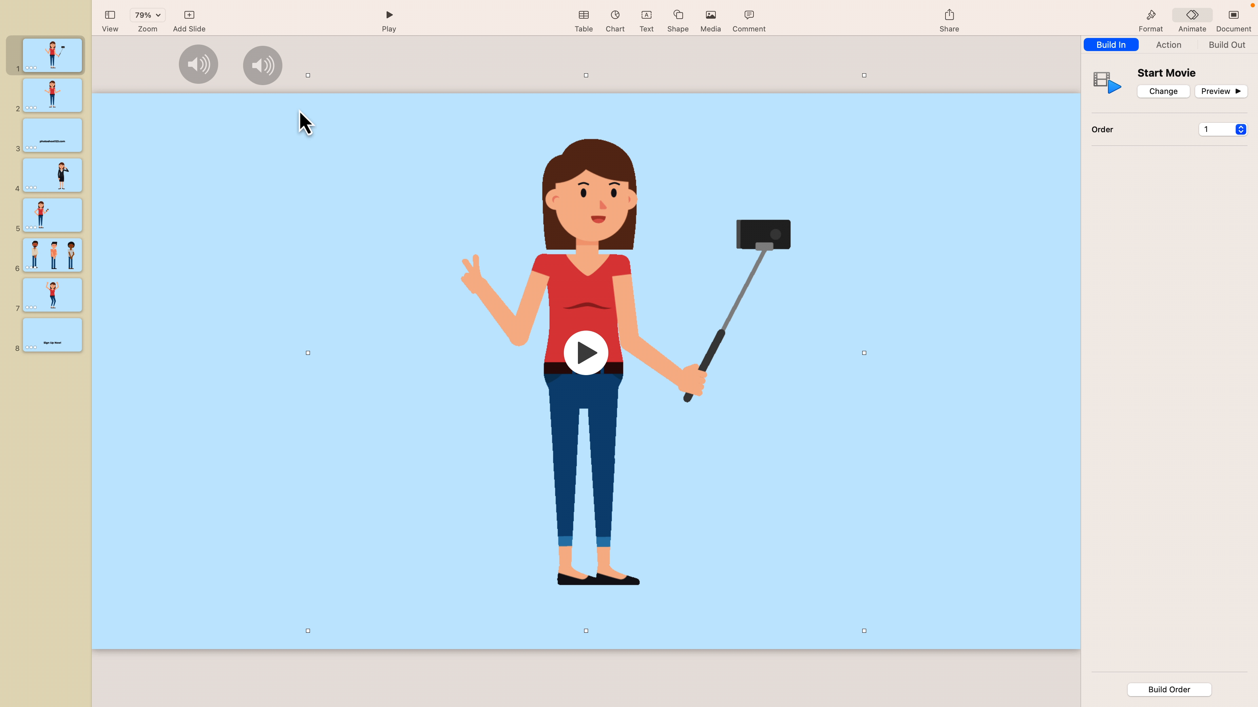
- In slide 2's build order, set the shrugging woman GIF to start After Transition
click(50, 109)
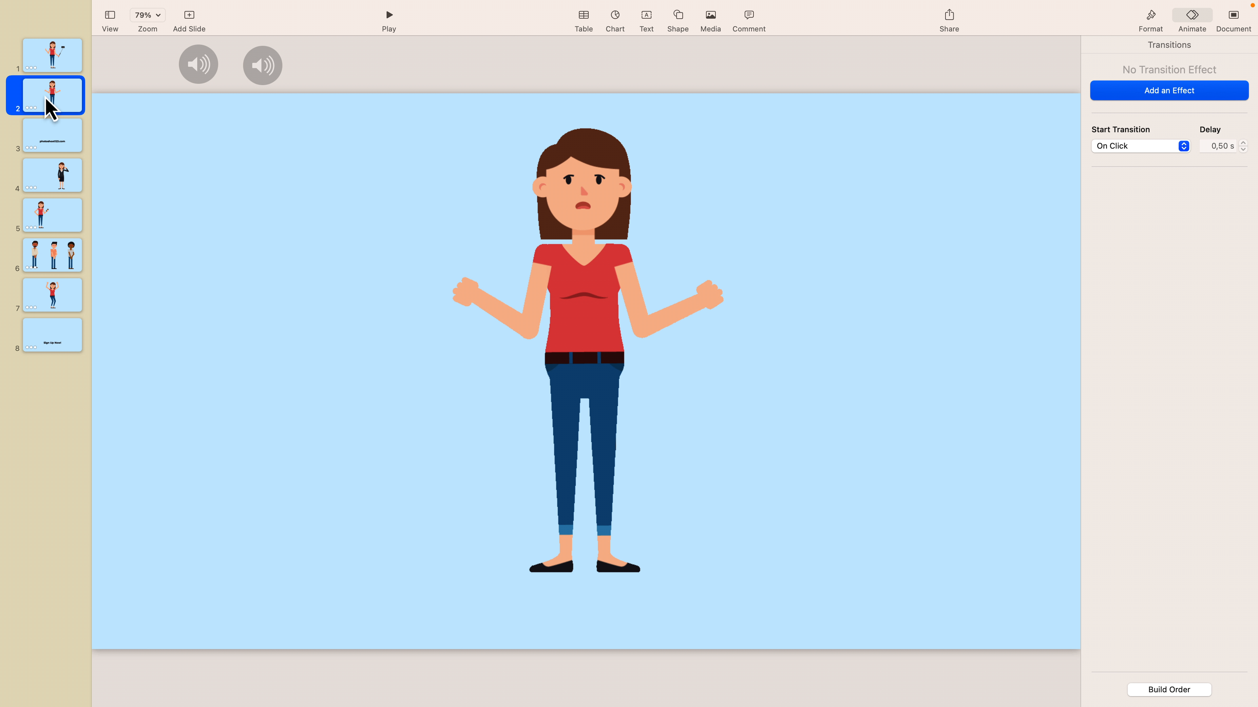
click(575, 219)
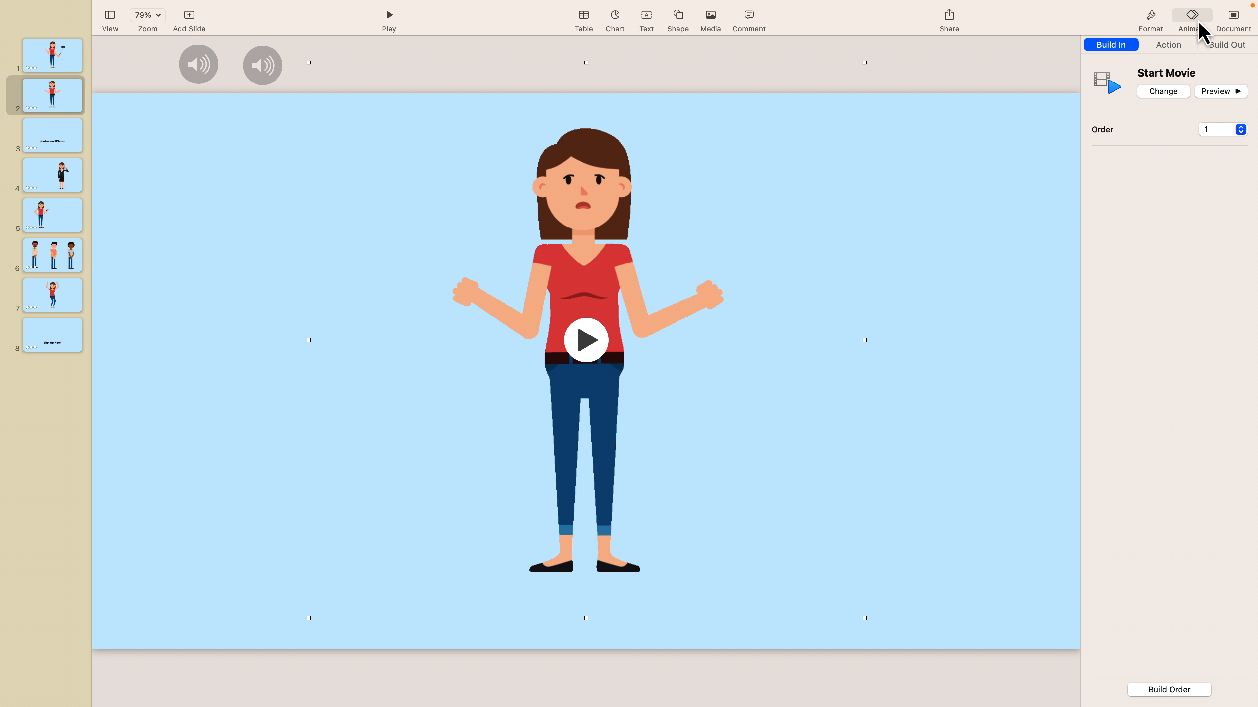
click(1164, 690)
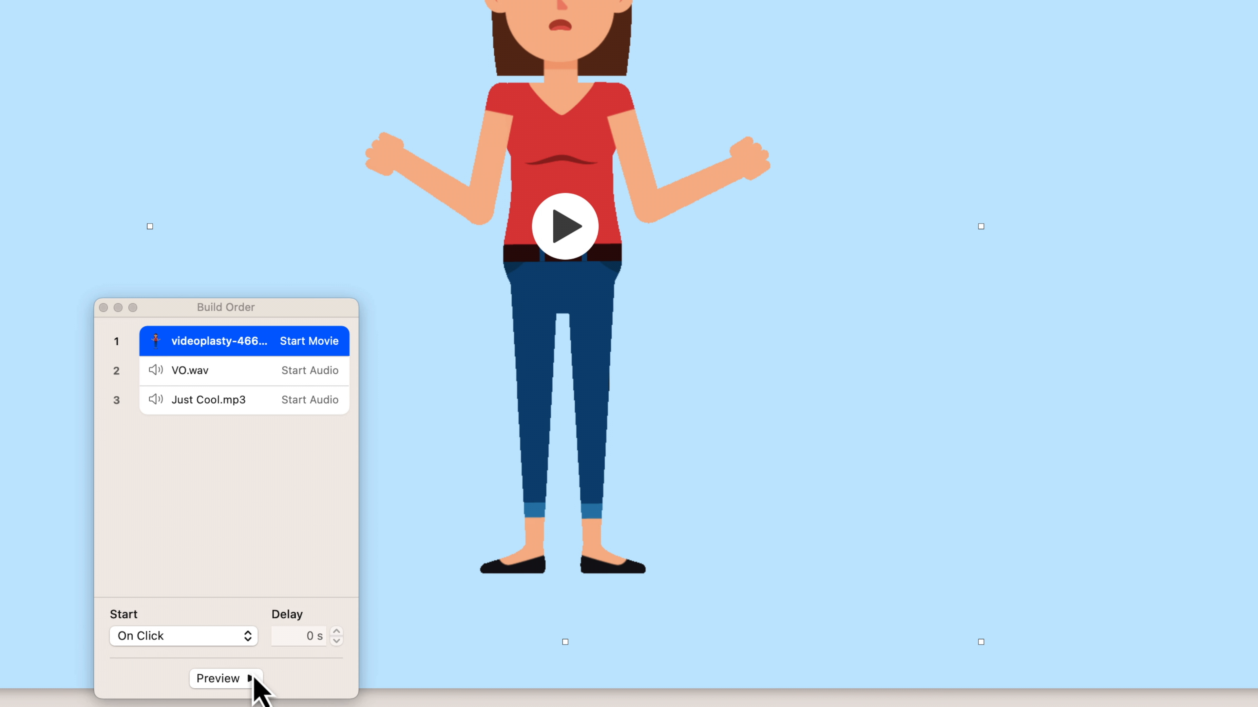
click(203, 638)
click(159, 662)
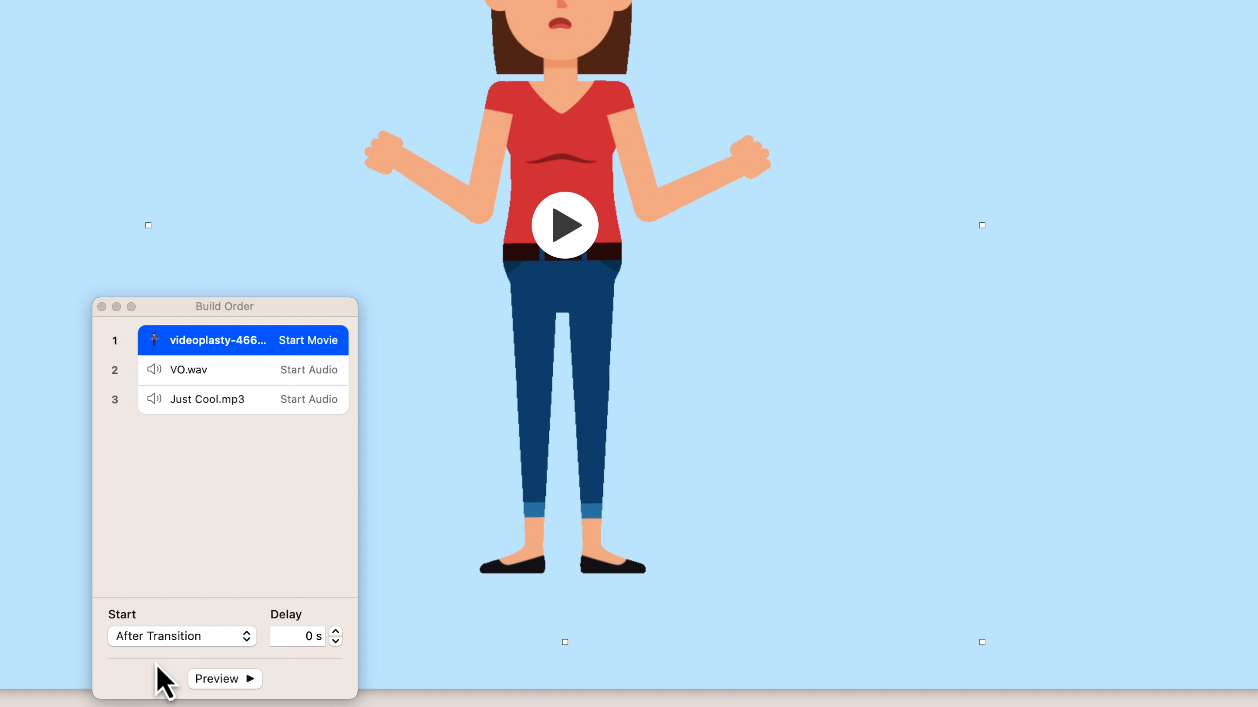
- Check the start settings of VO.wav and Just Cool.mp3 on slide 2 and close the build order
click(206, 376)
click(213, 401)
click(214, 381)
click(188, 400)
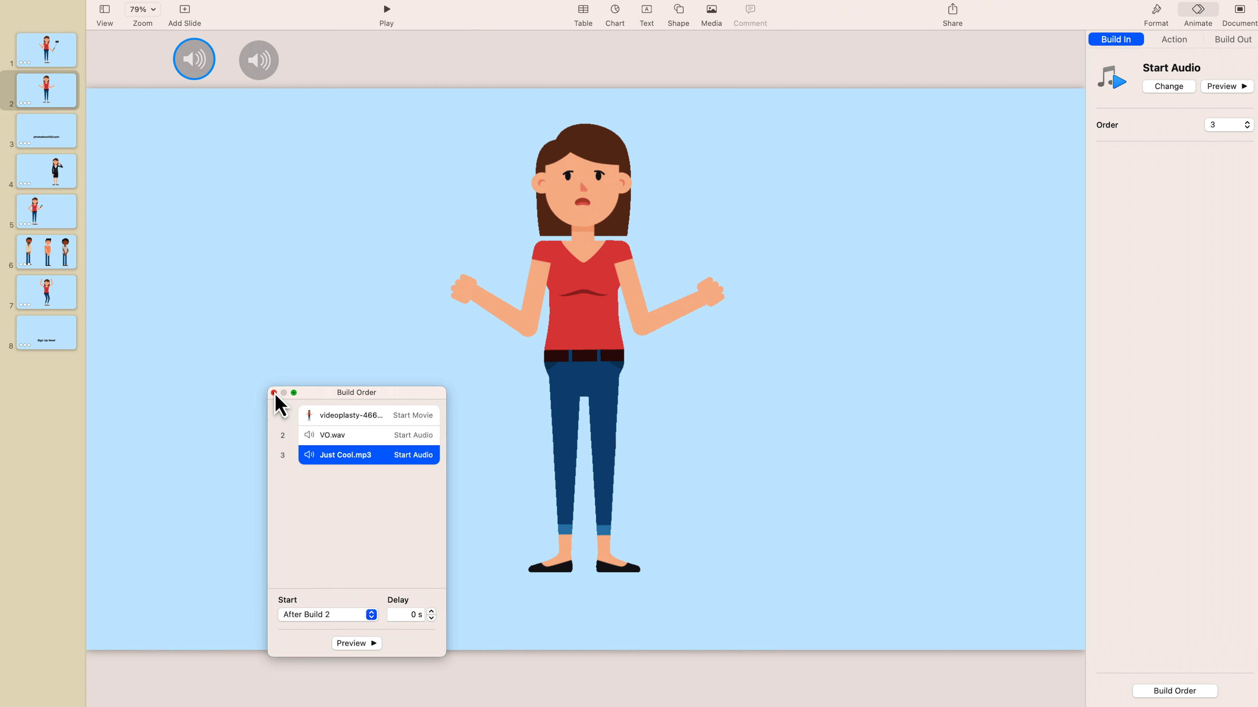
click(278, 396)
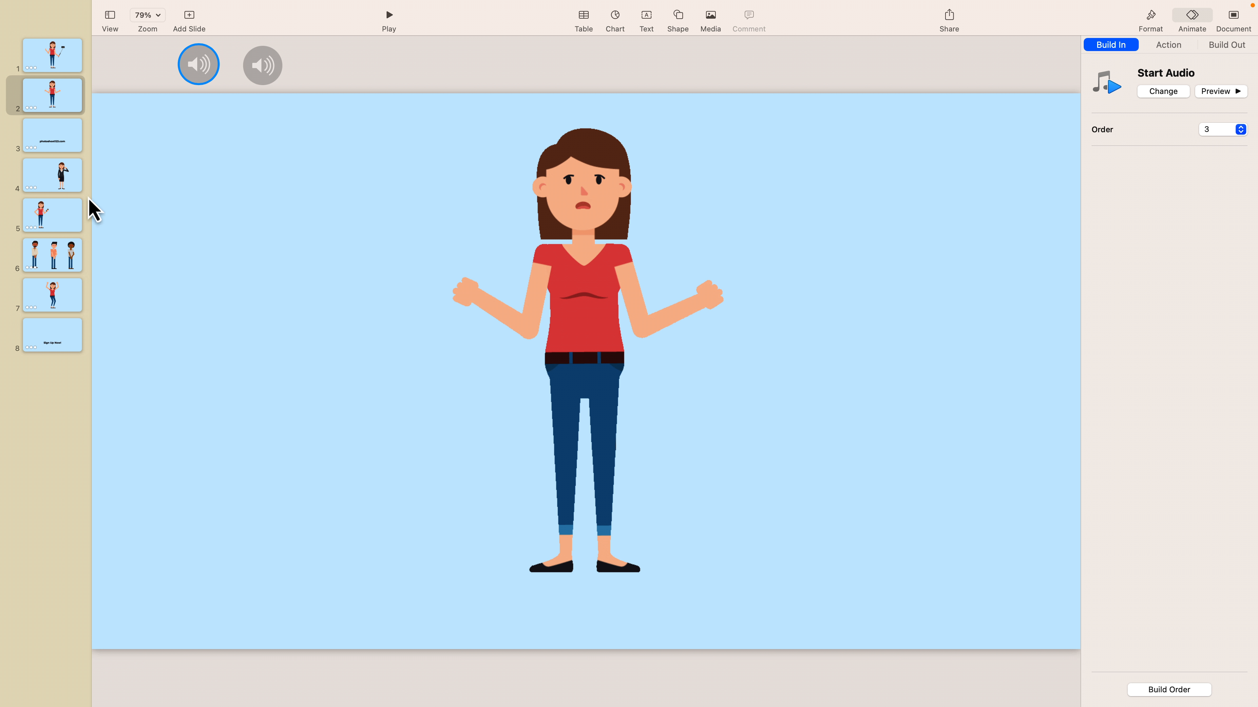
- In slide 3's build order, set the camera animation to start After Transition
click(48, 136)
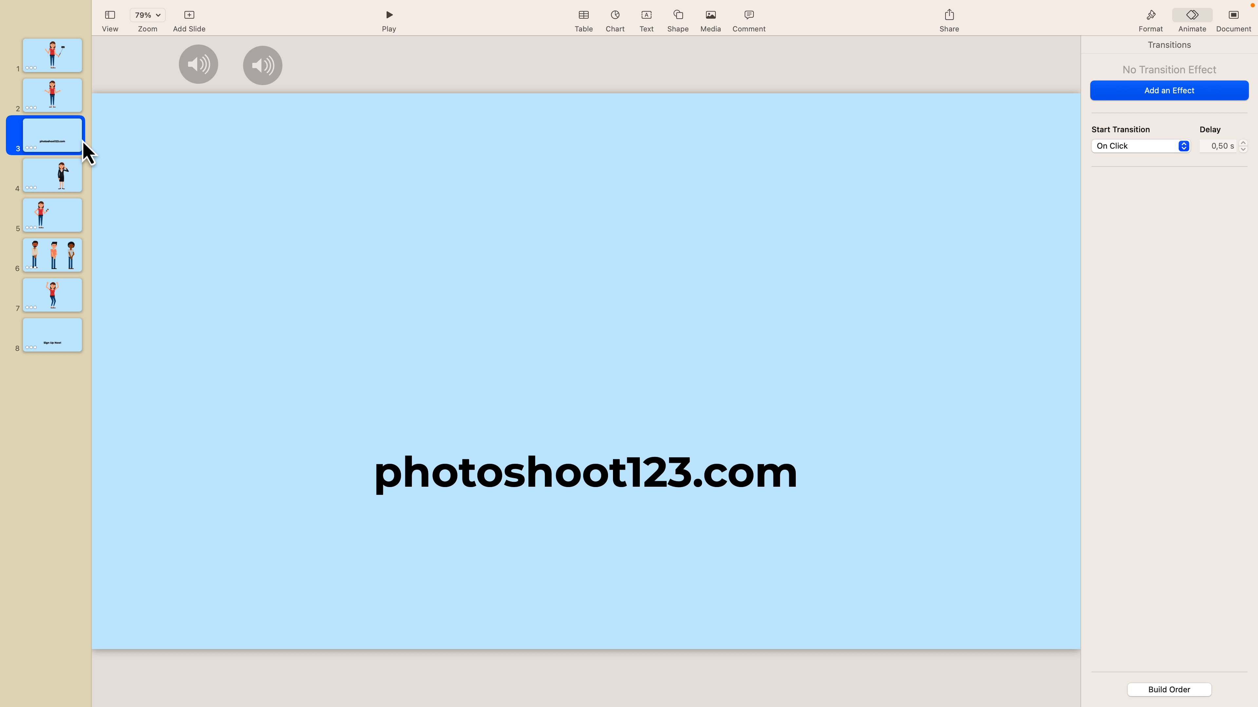
click(565, 253)
click(589, 307)
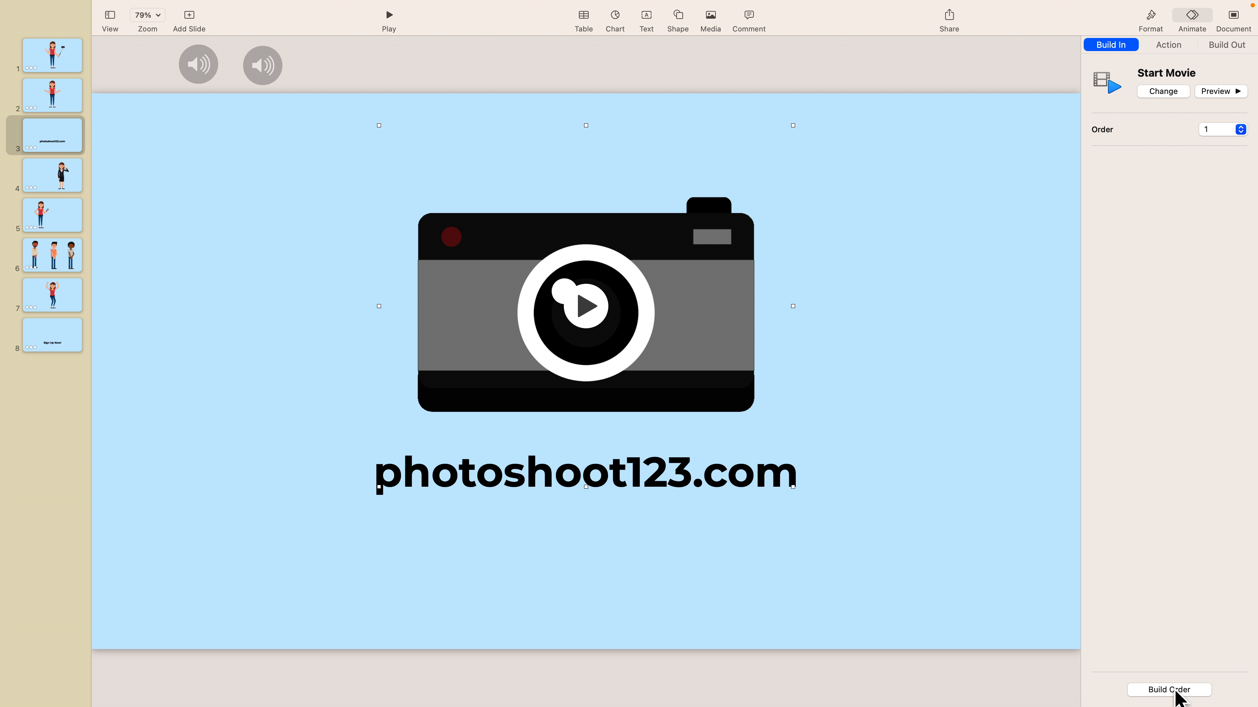
click(1175, 690)
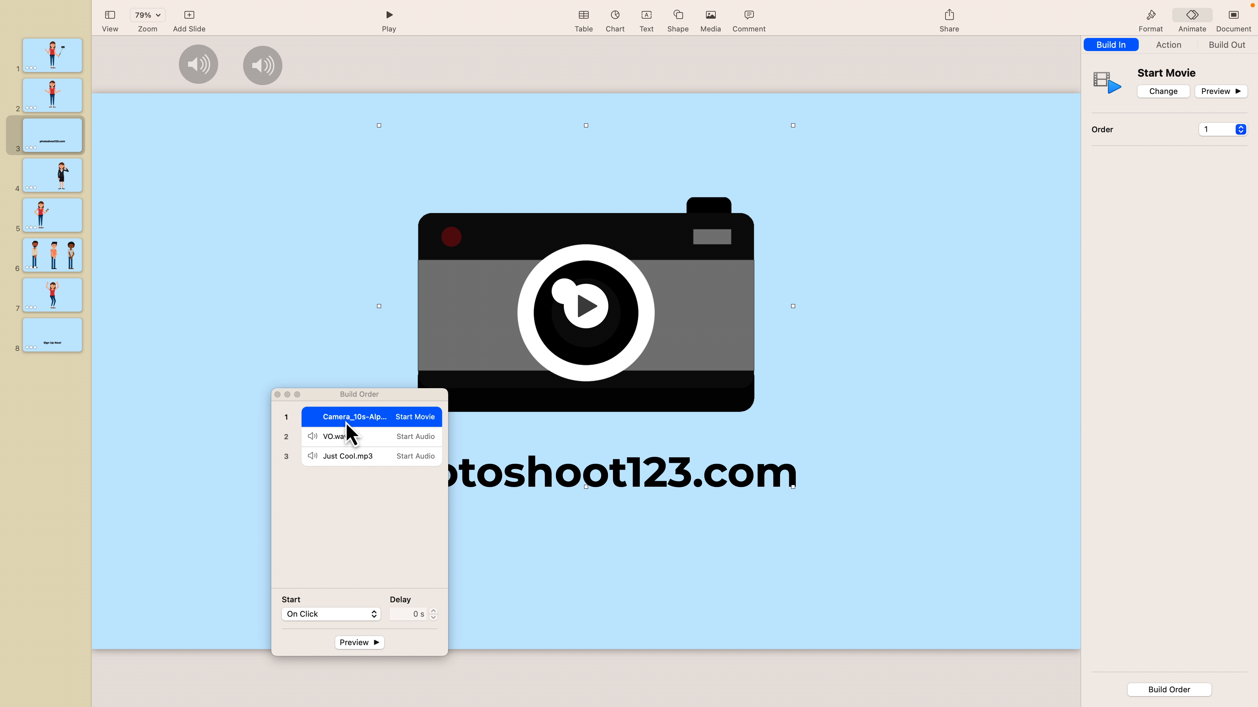
click(361, 420)
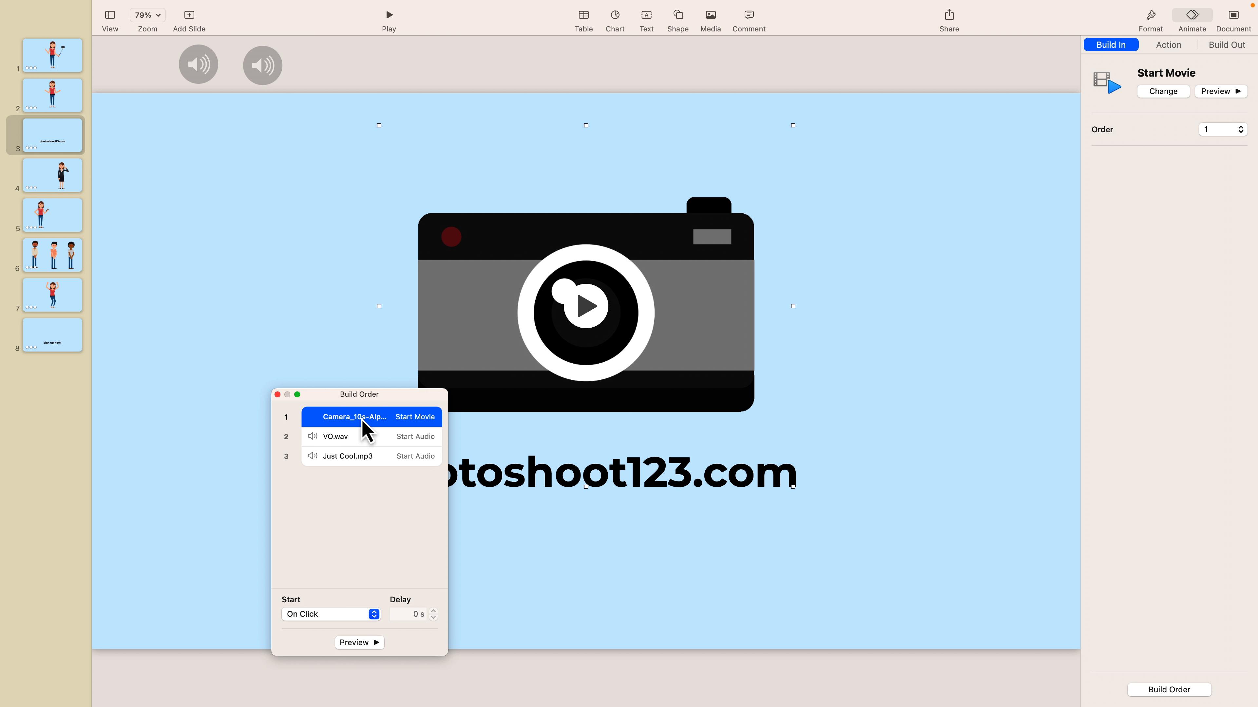
click(311, 616)
click(314, 639)
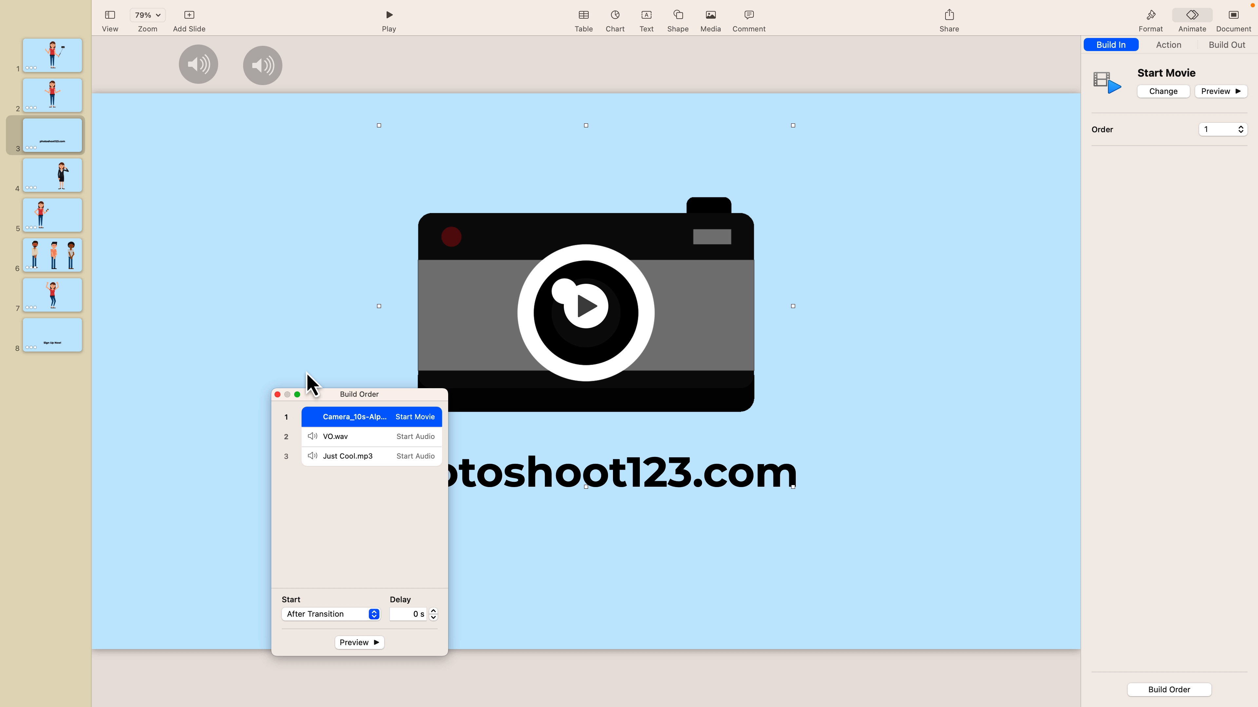
- In slide 4's build order, set the waving businesswoman GIF to start After Transition
click(277, 395)
click(55, 180)
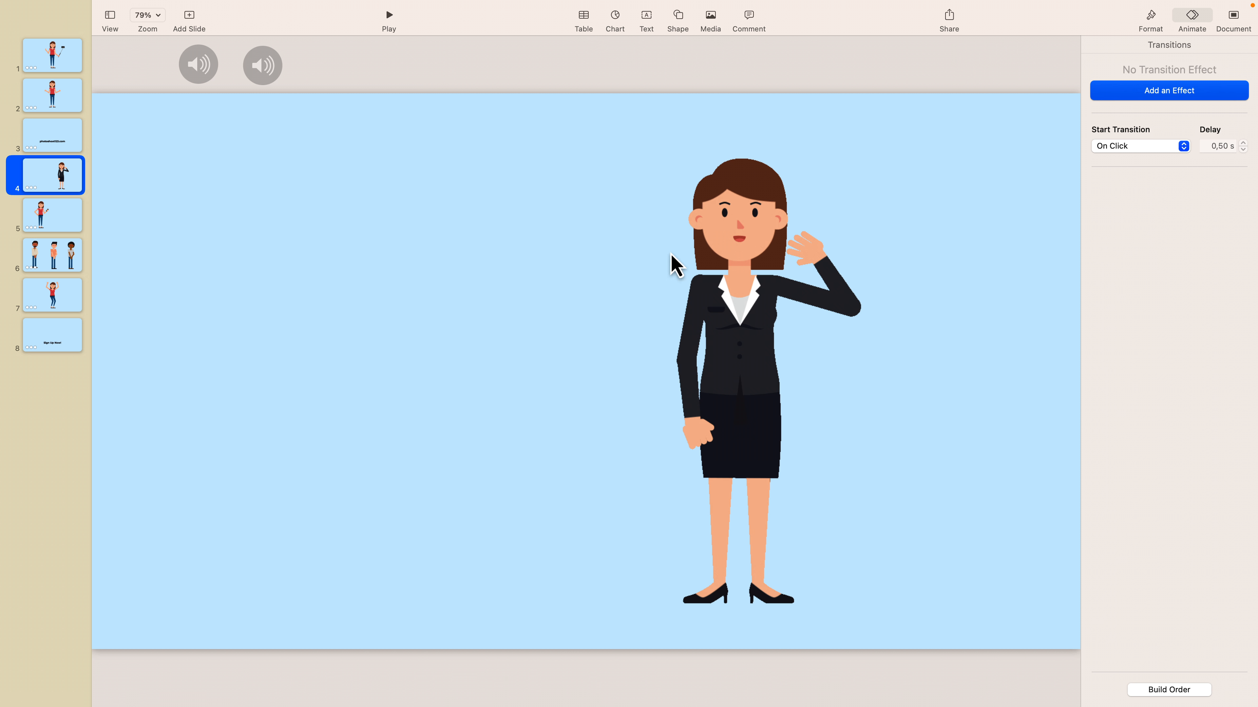
click(765, 240)
click(1154, 688)
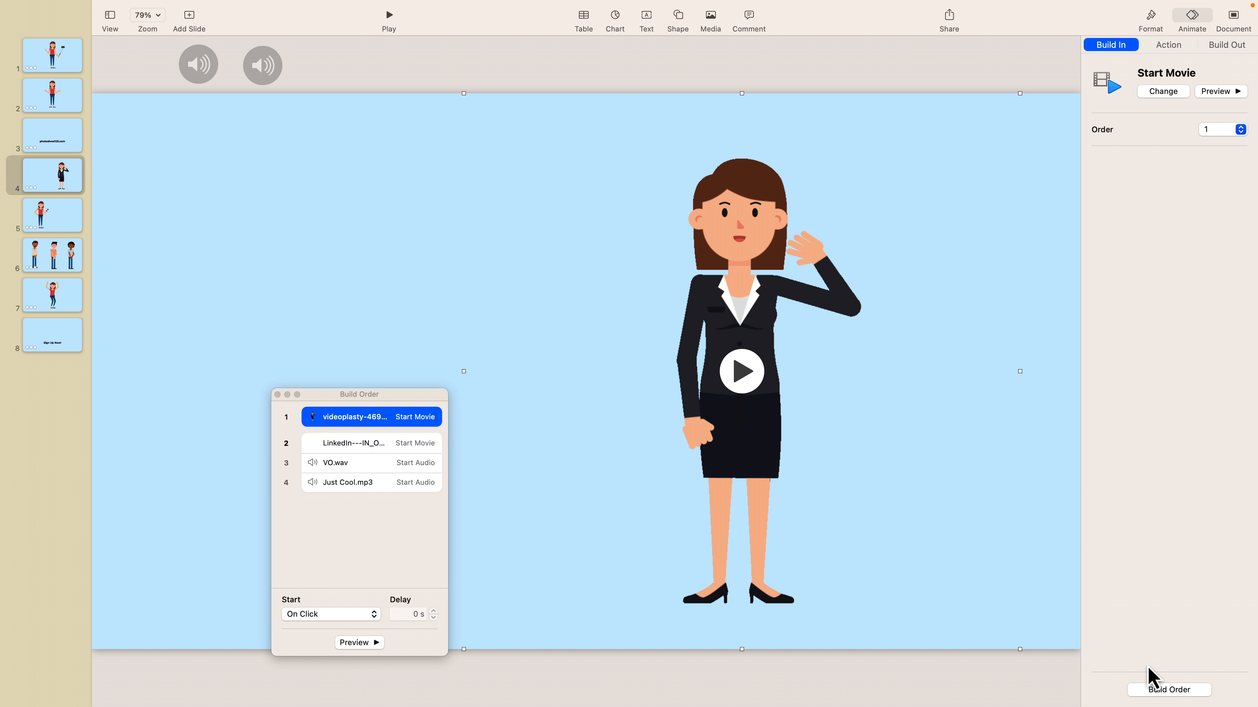
click(317, 617)
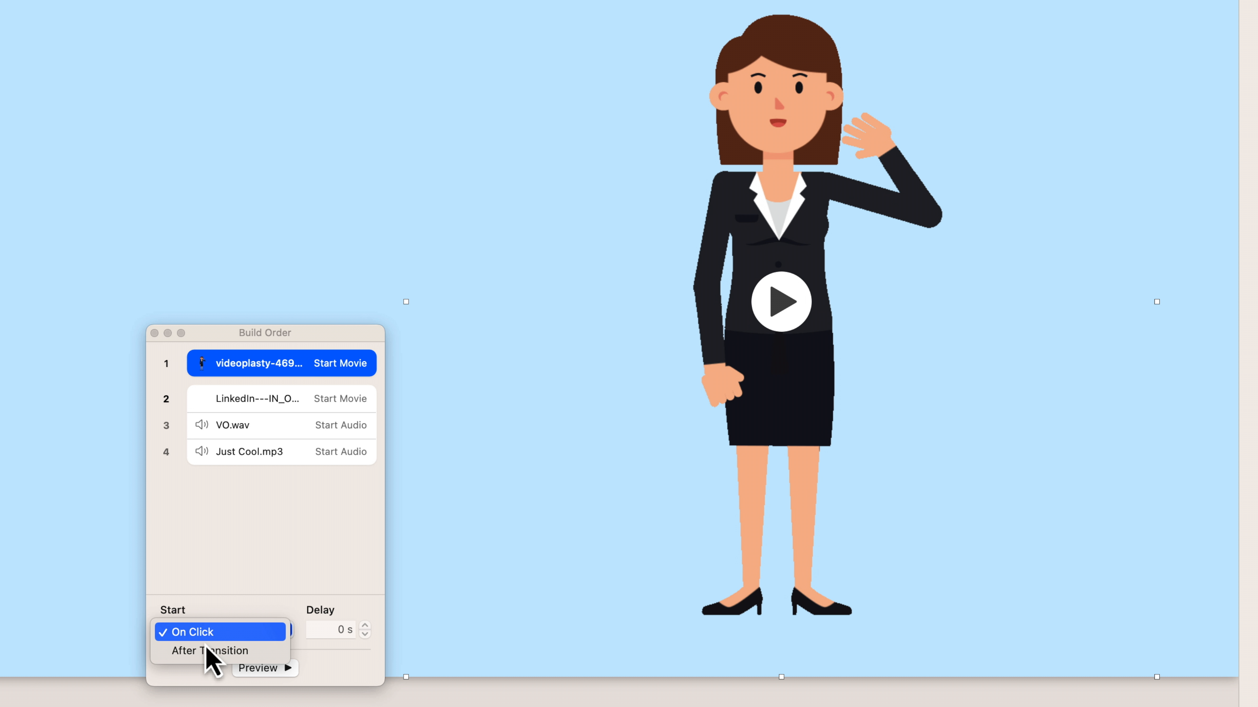
click(207, 651)
- Set slide 4's LinkedIn GIF to start With Build 1 and close the build order
click(246, 403)
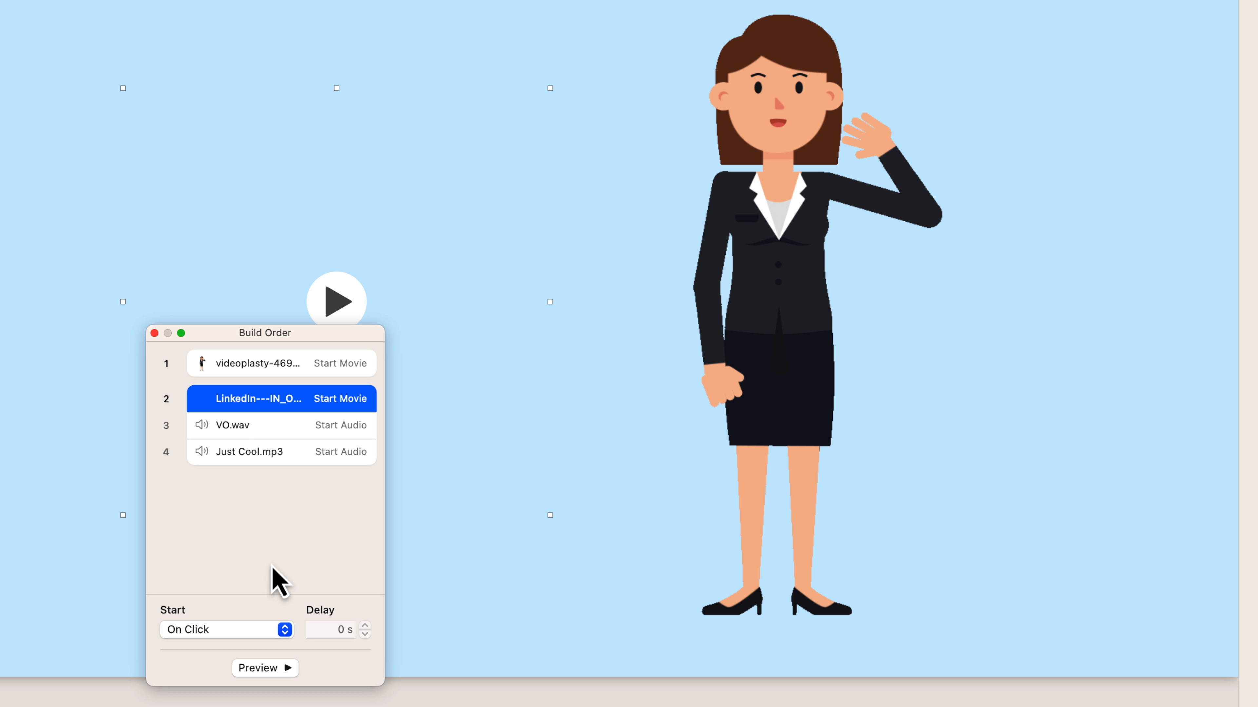
click(197, 631)
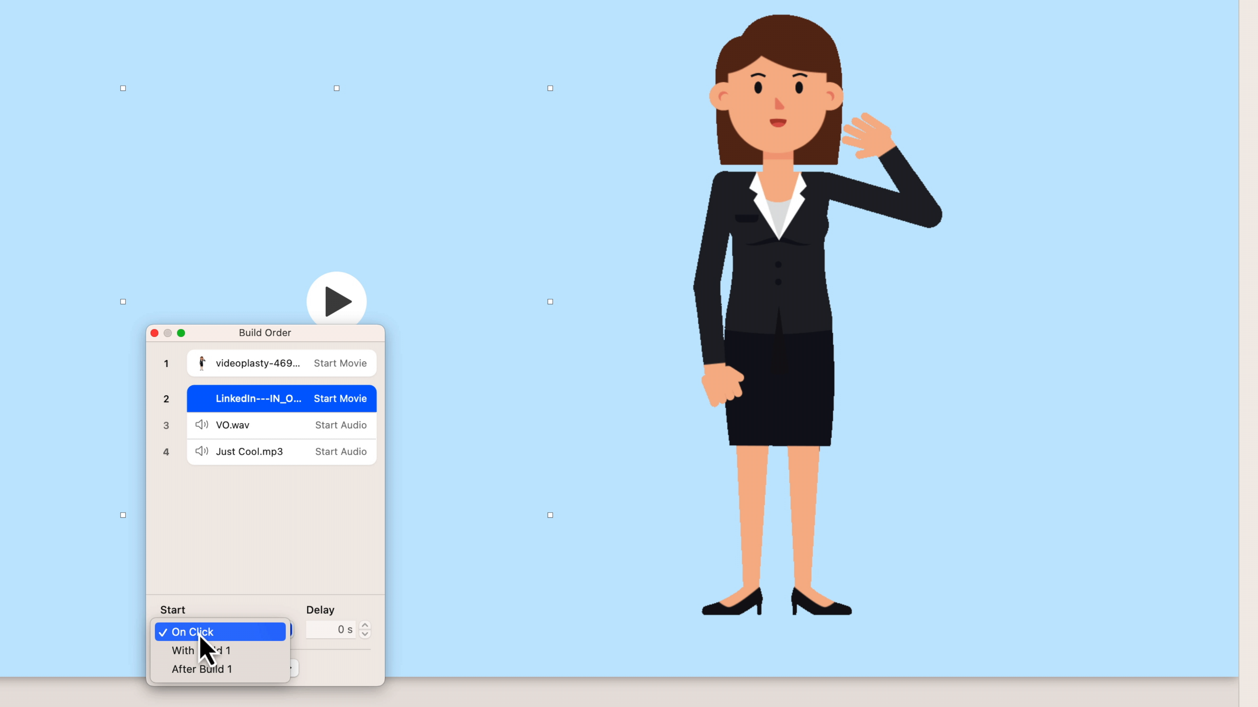
click(226, 653)
click(224, 369)
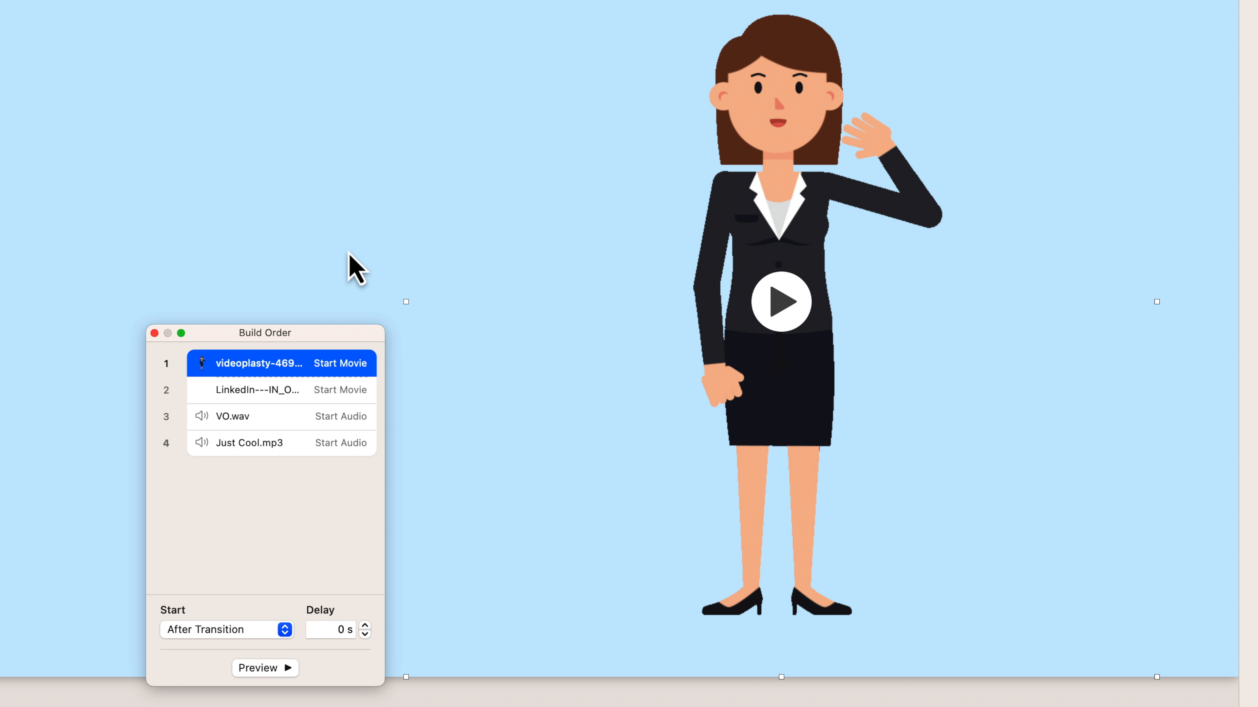
click(293, 230)
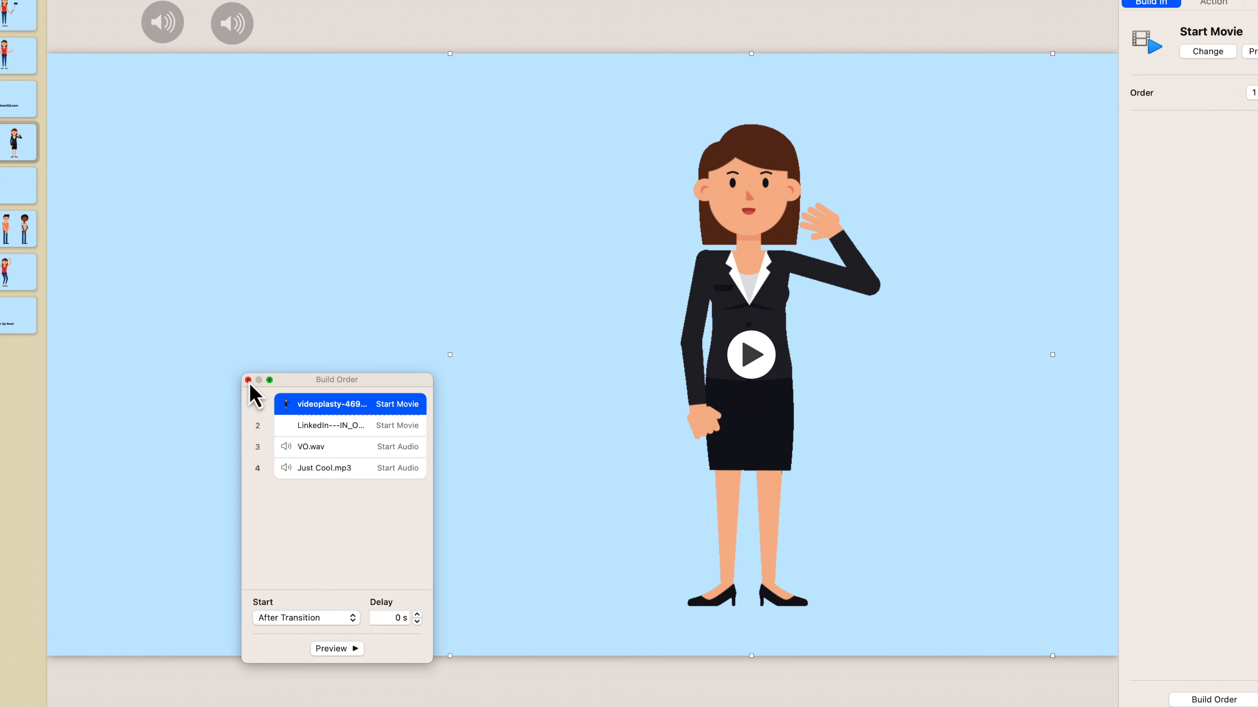
click(248, 380)
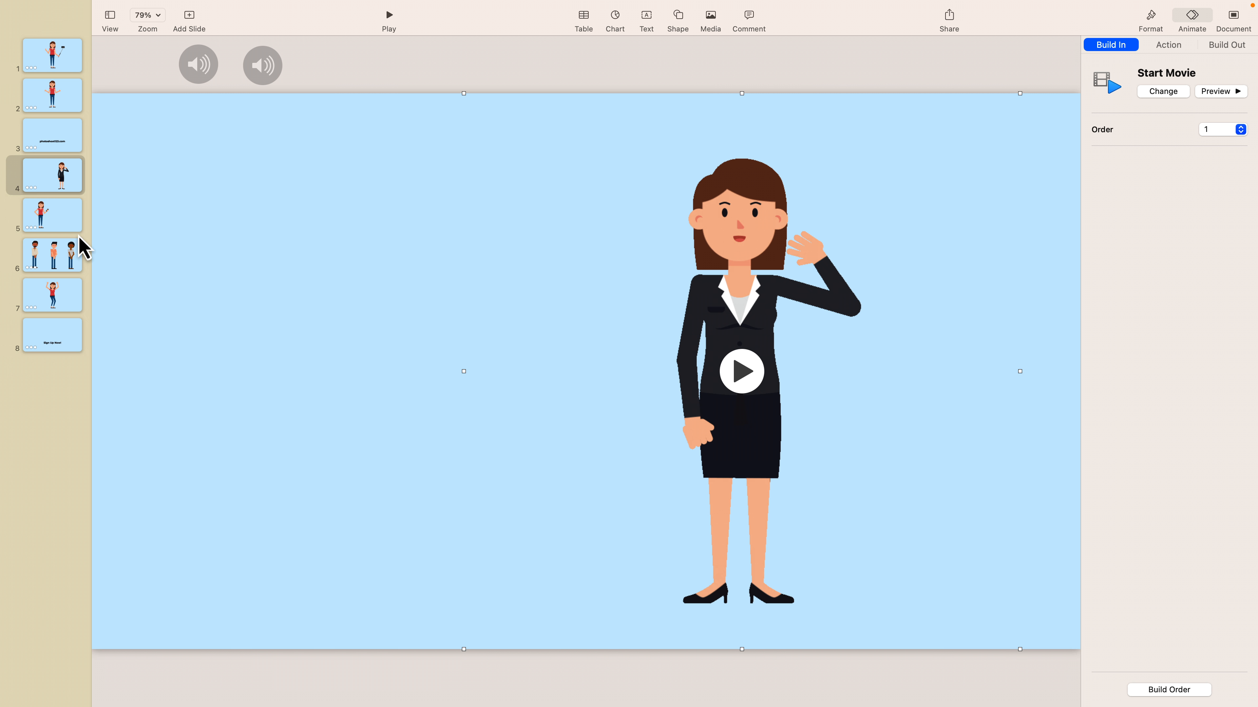
- In slide 5's build order, set the Heart-and-Arrow GIF to start After Transition
click(20, 193)
click(454, 331)
click(1154, 690)
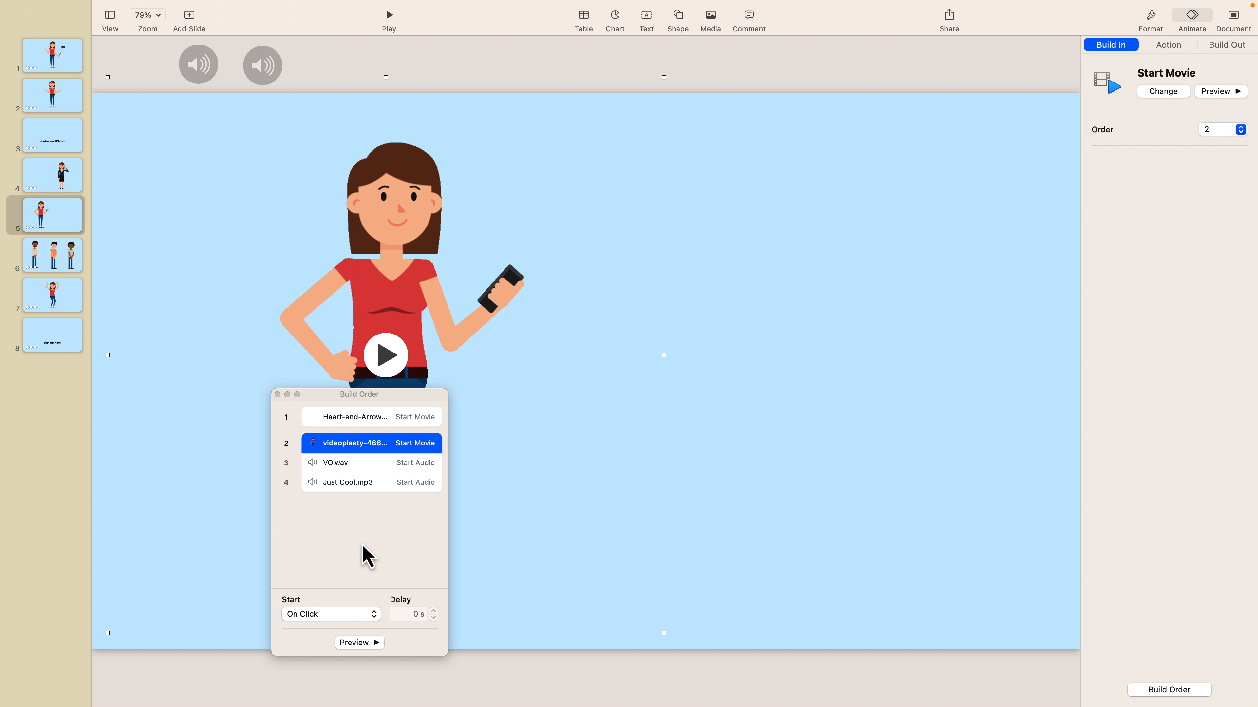
click(354, 418)
click(320, 616)
click(321, 629)
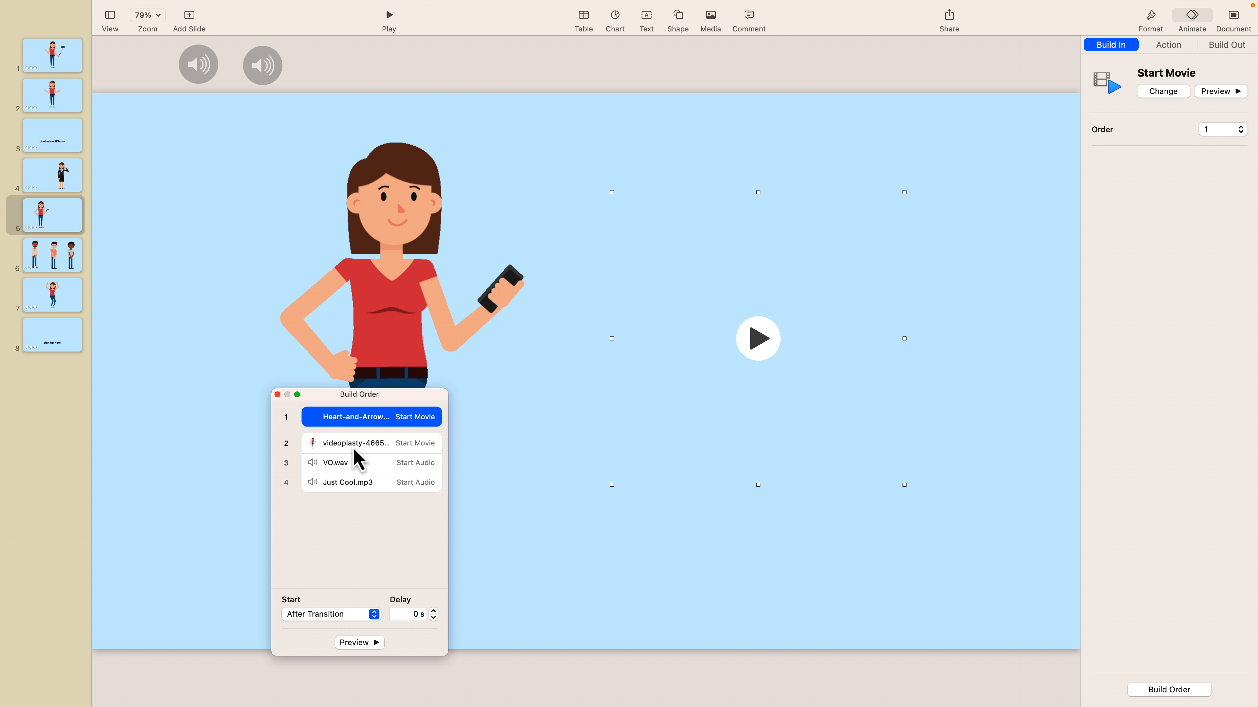
- Set slide 5's GIF of the woman holding a phone to start With Build 1 and close the build order
click(388, 446)
click(321, 615)
click(313, 631)
click(277, 394)
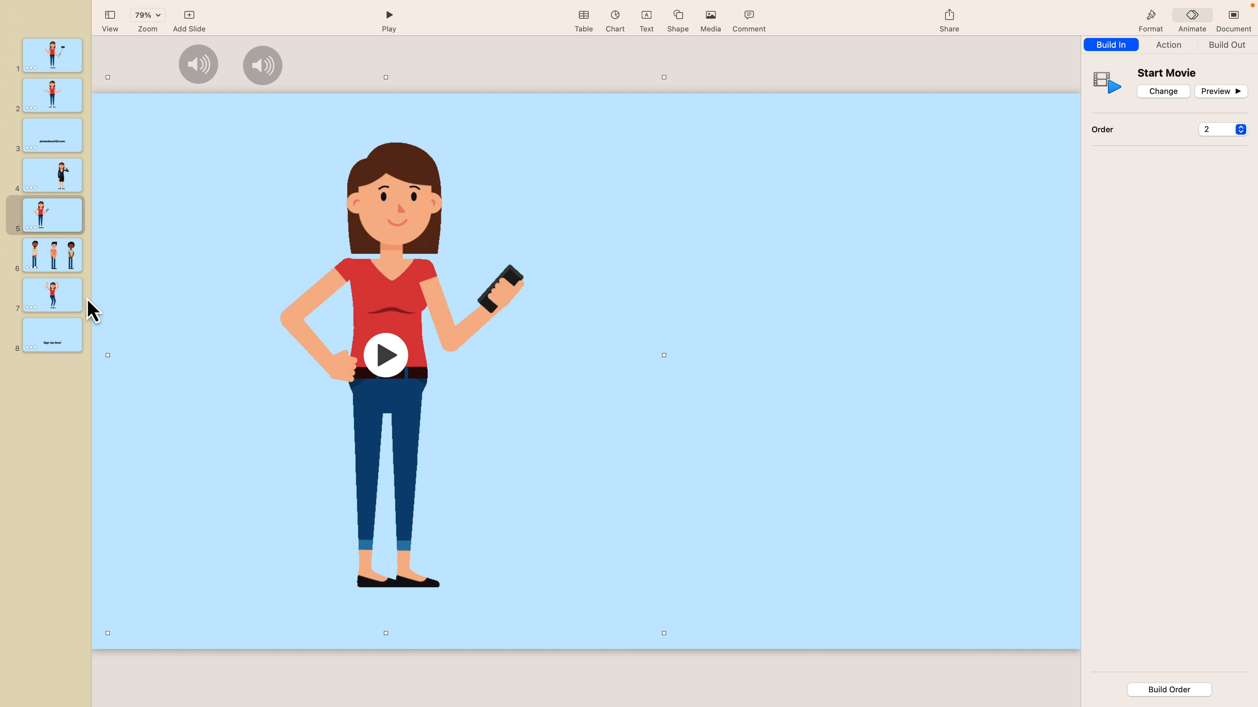
- In slide 6's build order, set the GIF of the curly-haired man in the grey shirt to start After Transition
click(52, 258)
click(282, 283)
click(1169, 690)
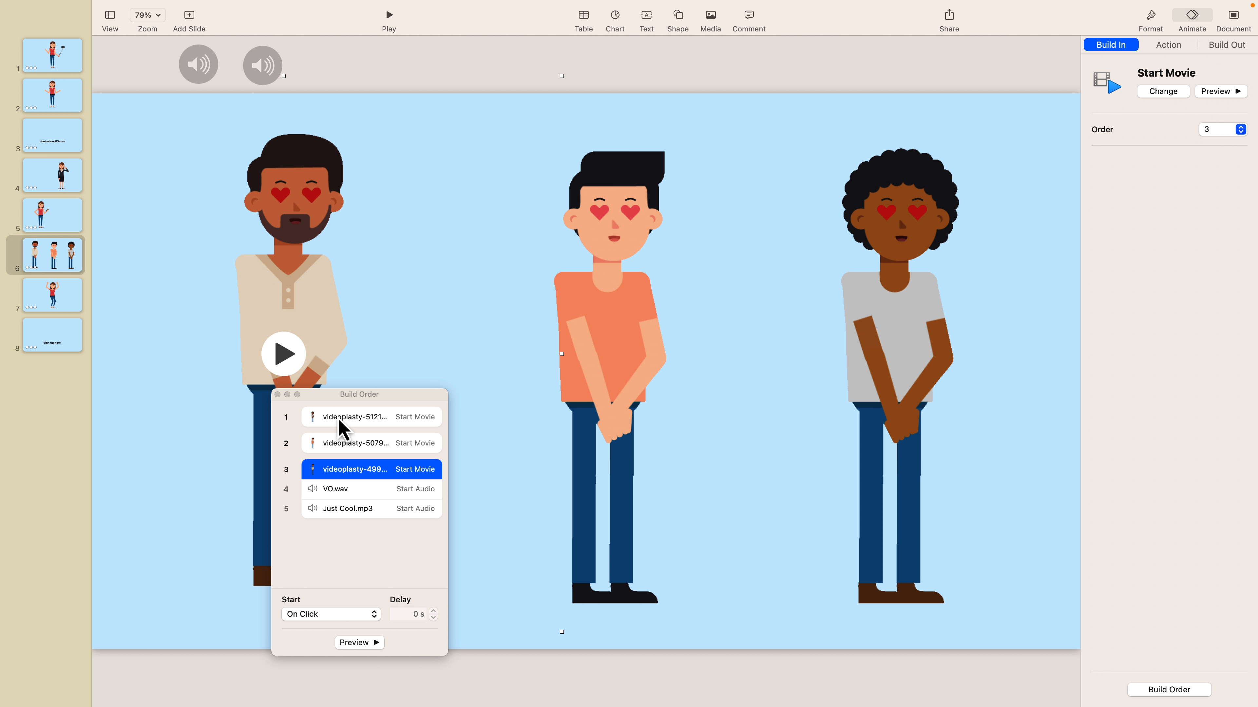
click(341, 427)
click(322, 615)
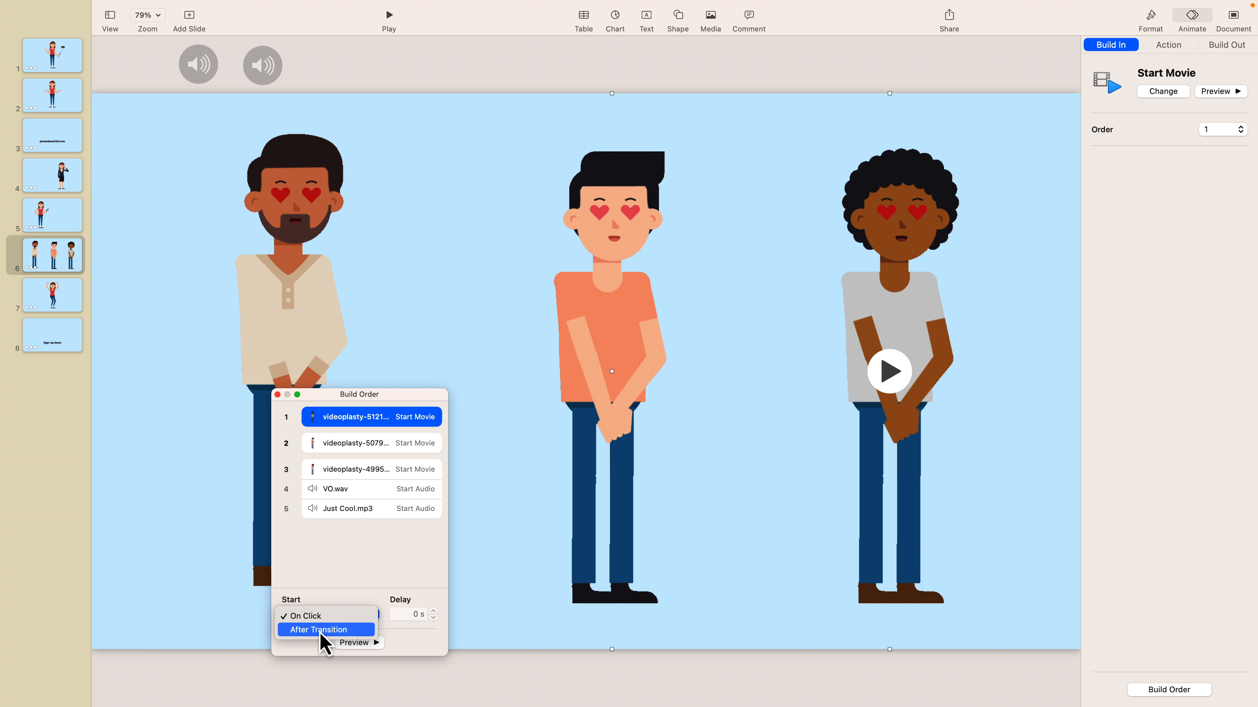
click(355, 394)
drag(327, 396, 396, 436)
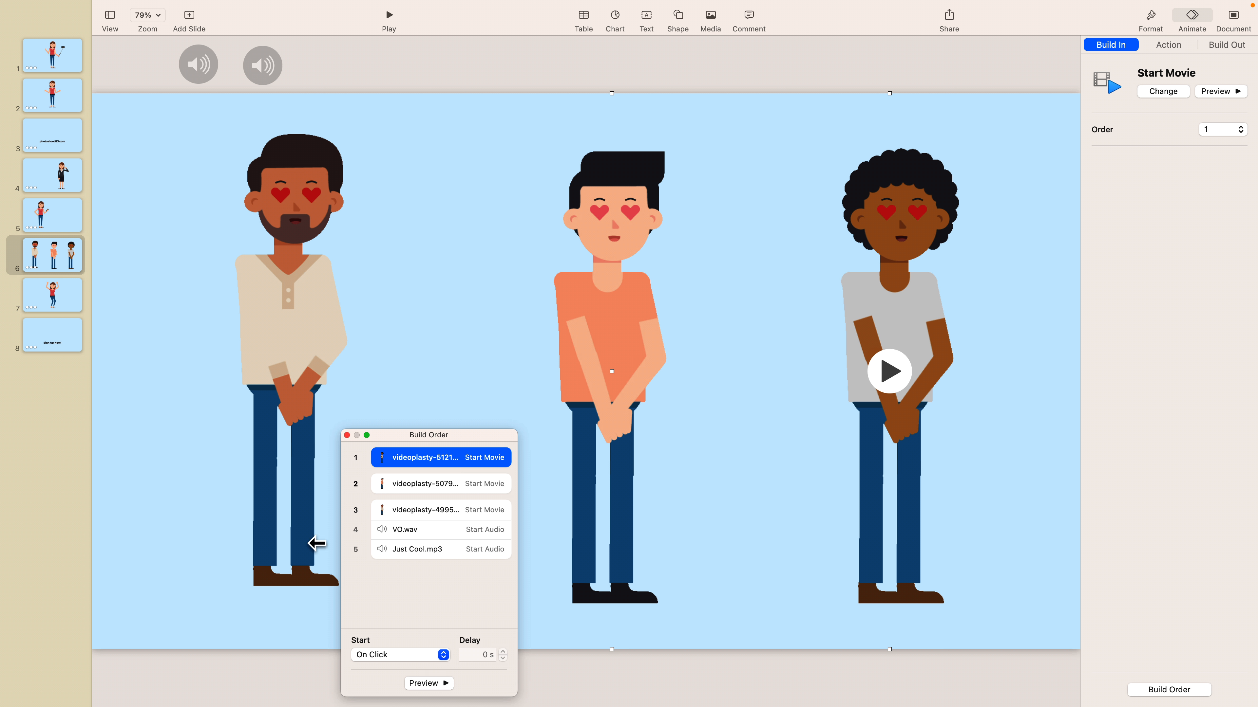
click(388, 657)
click(381, 671)
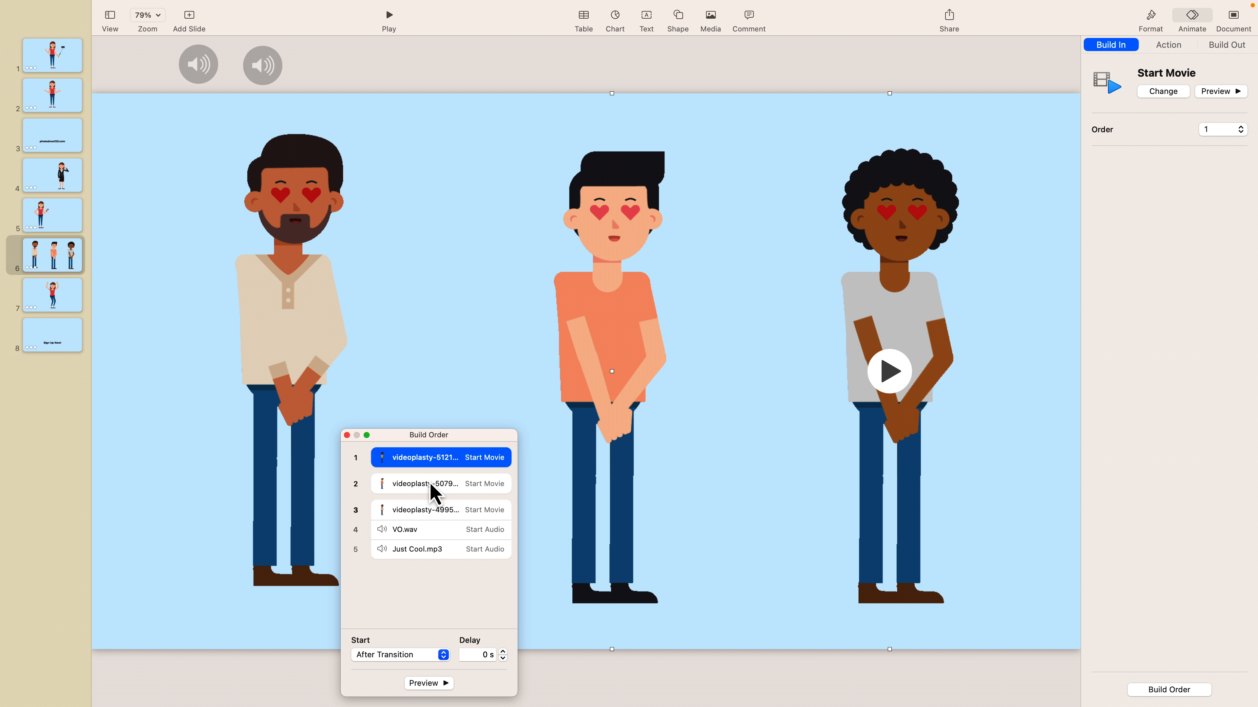
- Set slide 6's GIF of the man in the orange shirt to start With Build 1
click(403, 486)
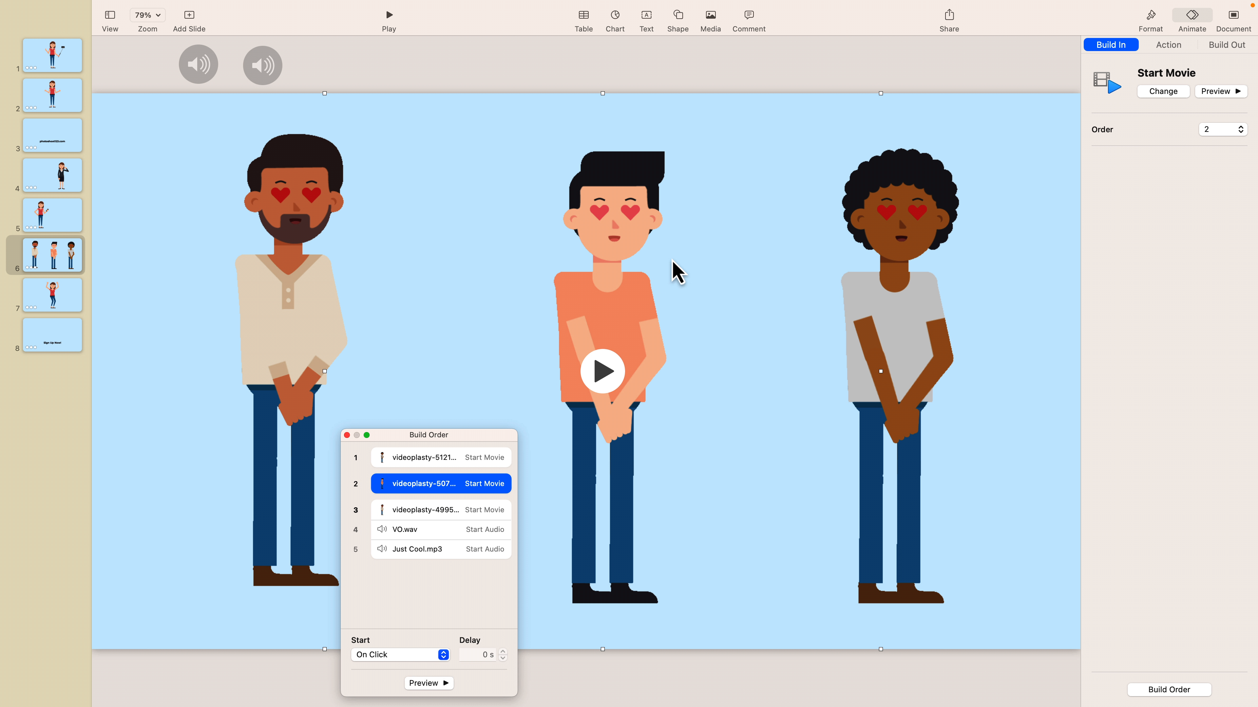
click(391, 659)
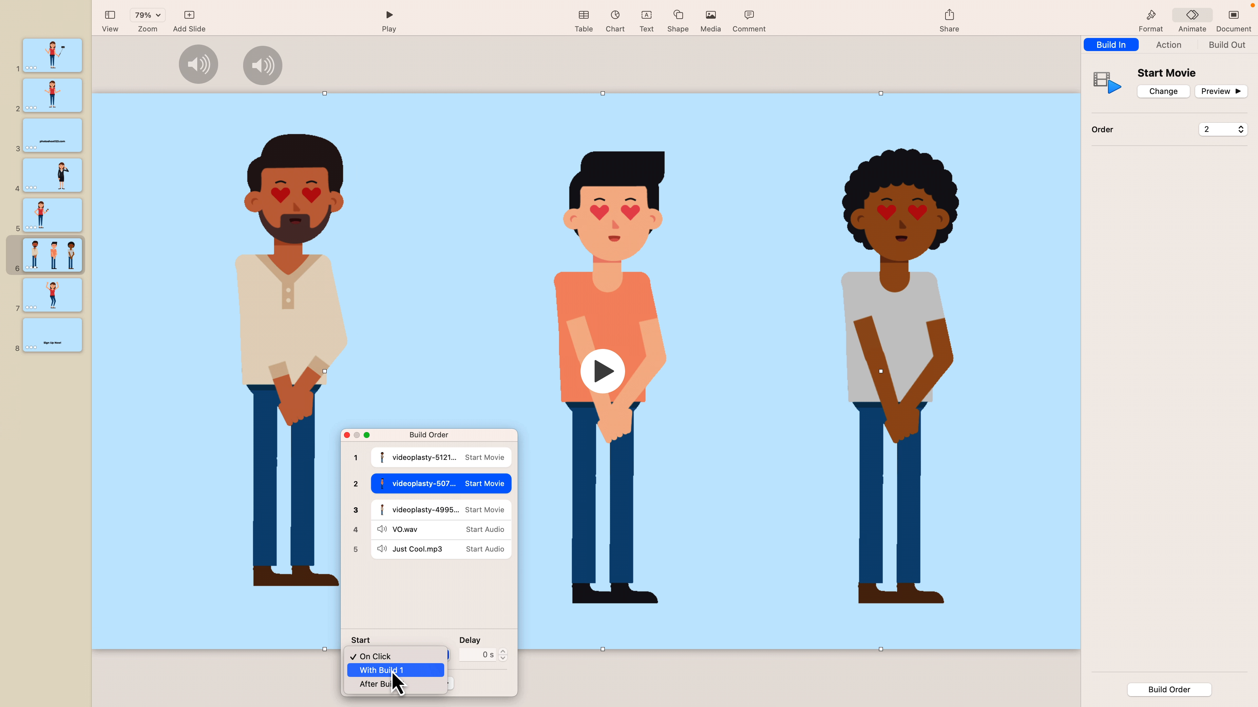
click(403, 671)
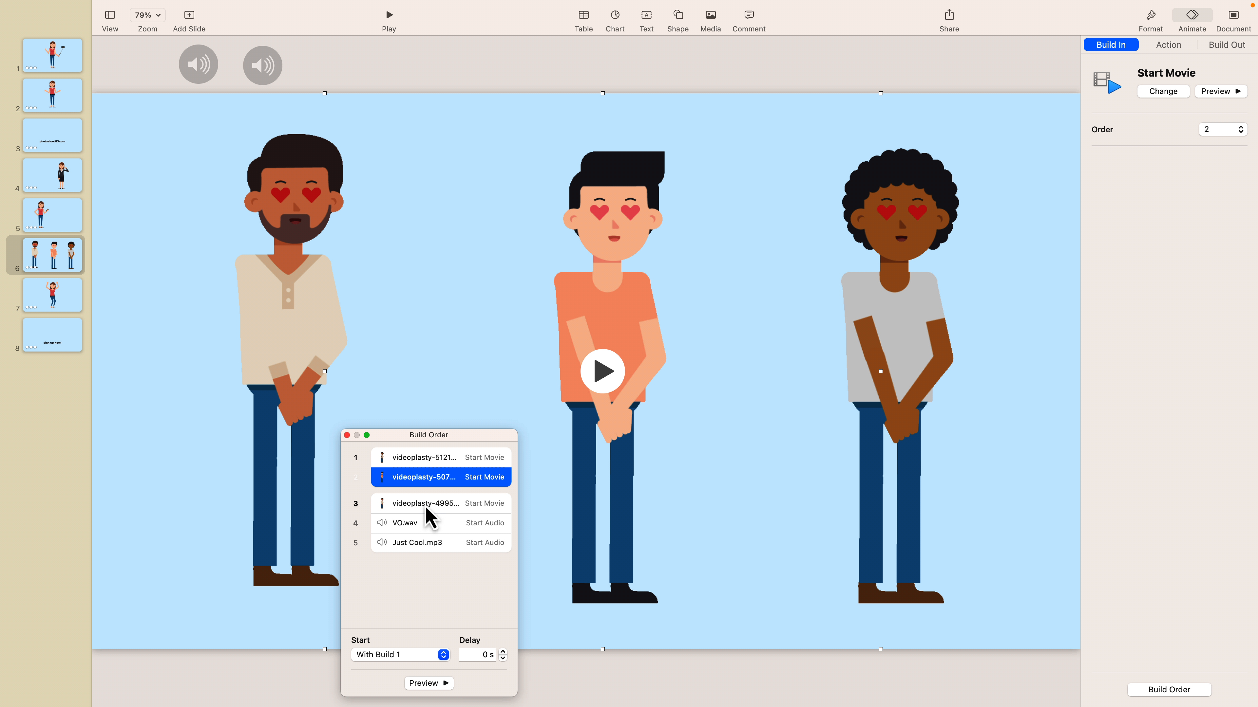
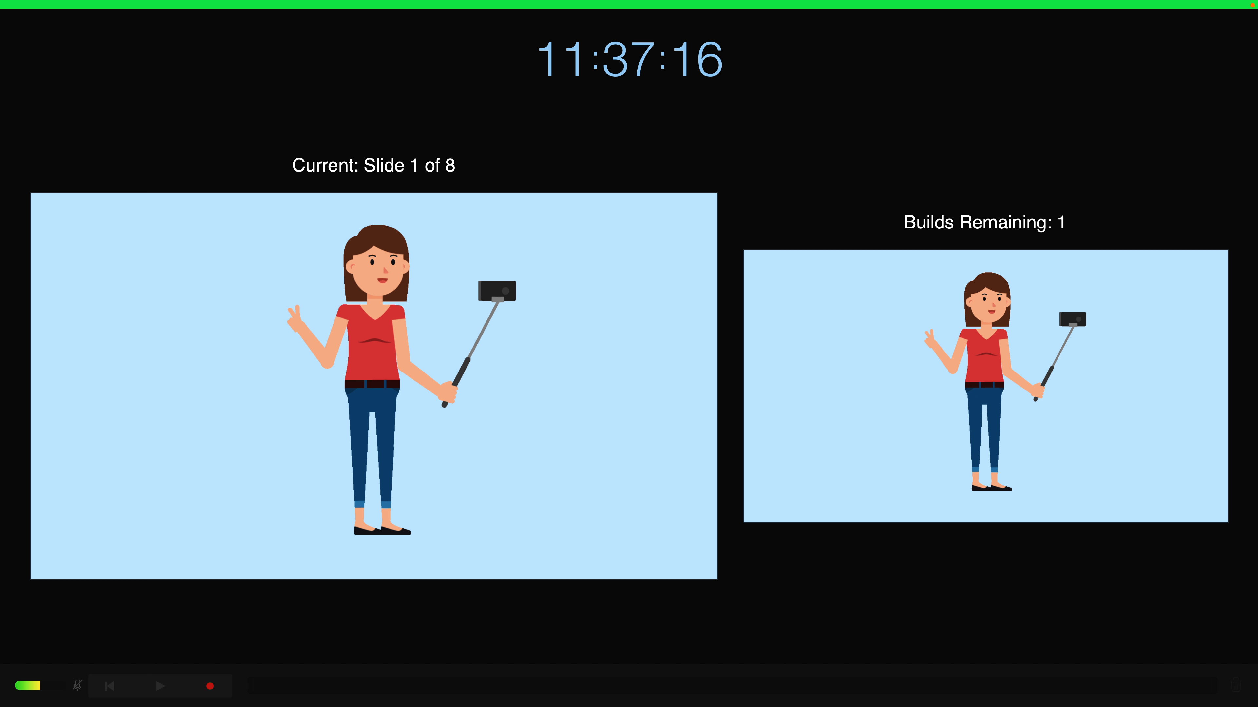
- Record the slideshow from slide 1, advancing through all eight slides in time with the audio, and stop recording after slide 8
mouse_move(377, 102)
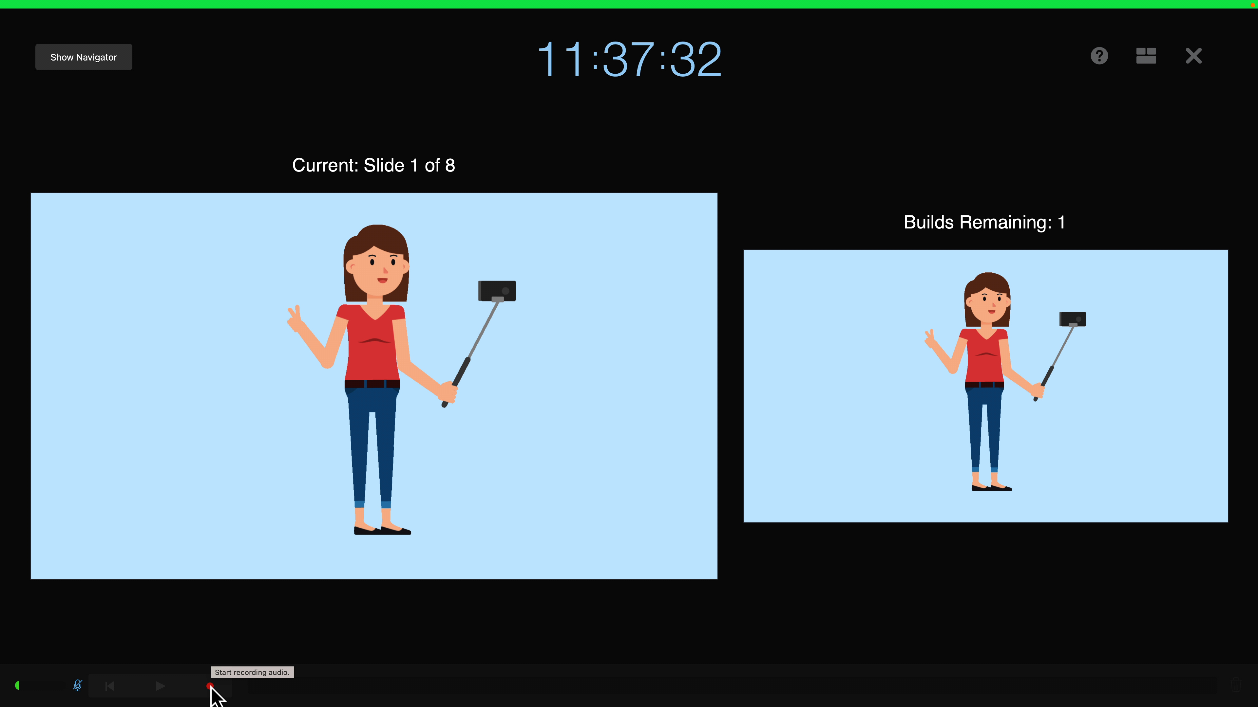
click(211, 687)
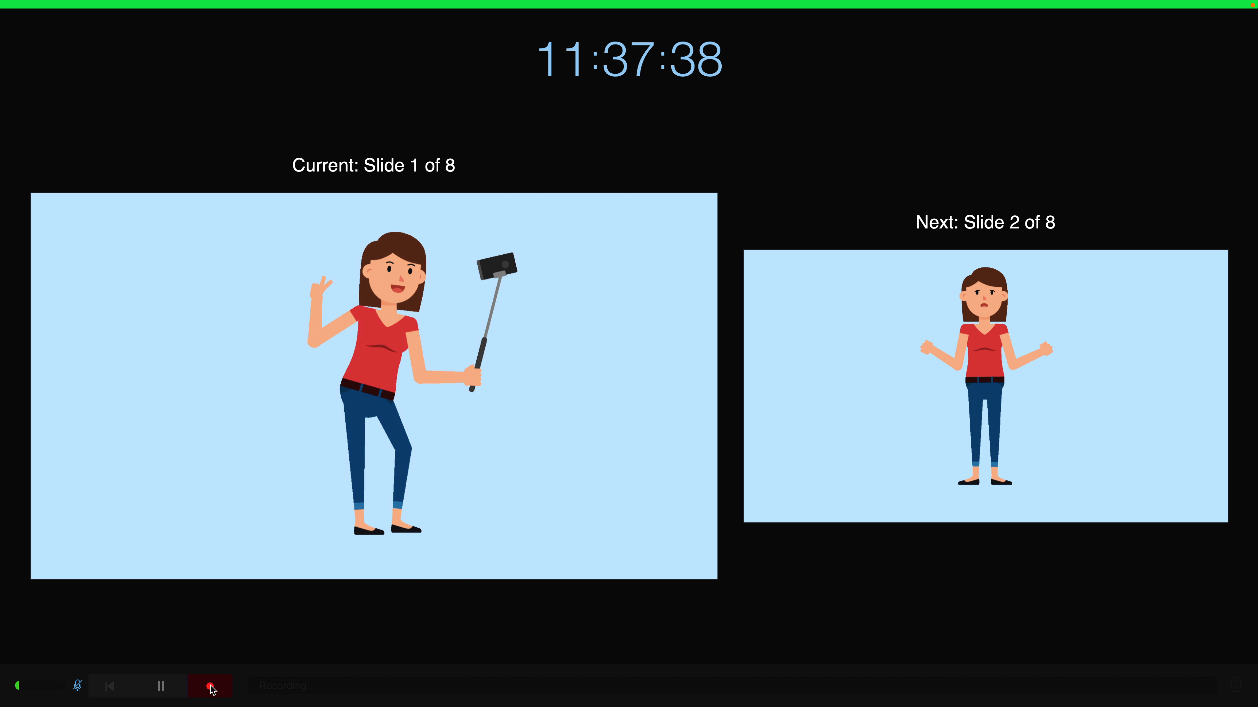
key(Right)
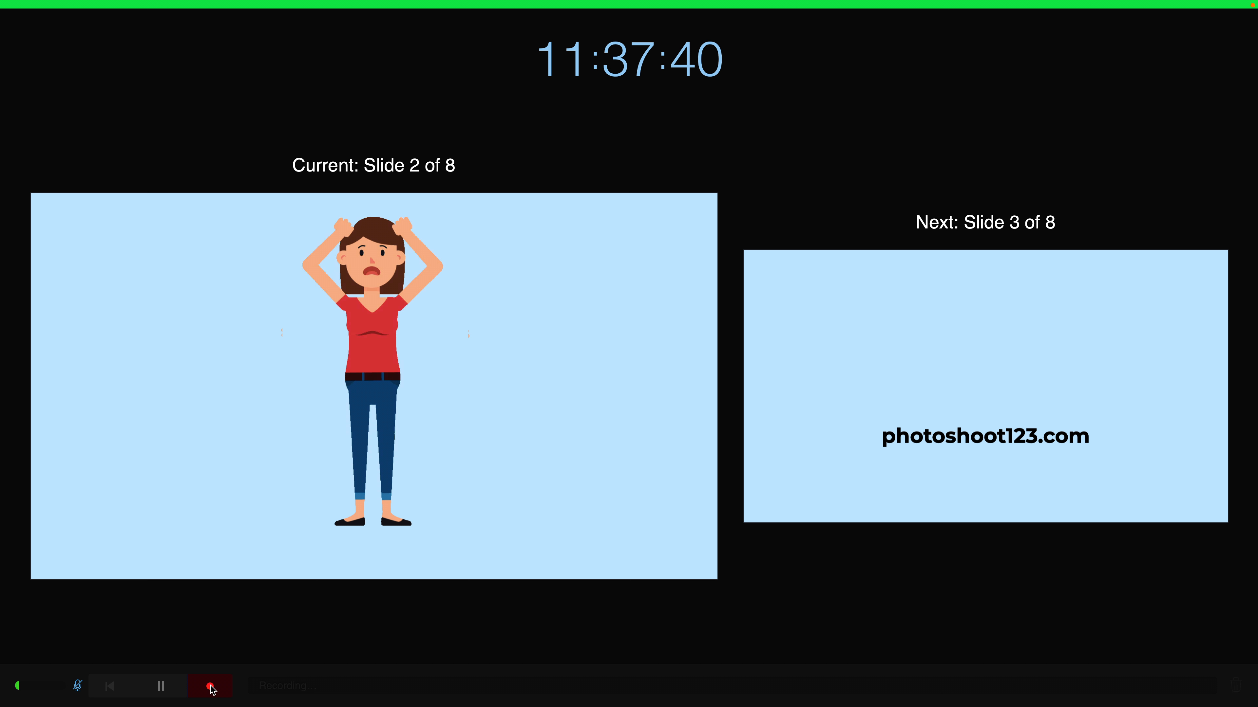
key(Right)
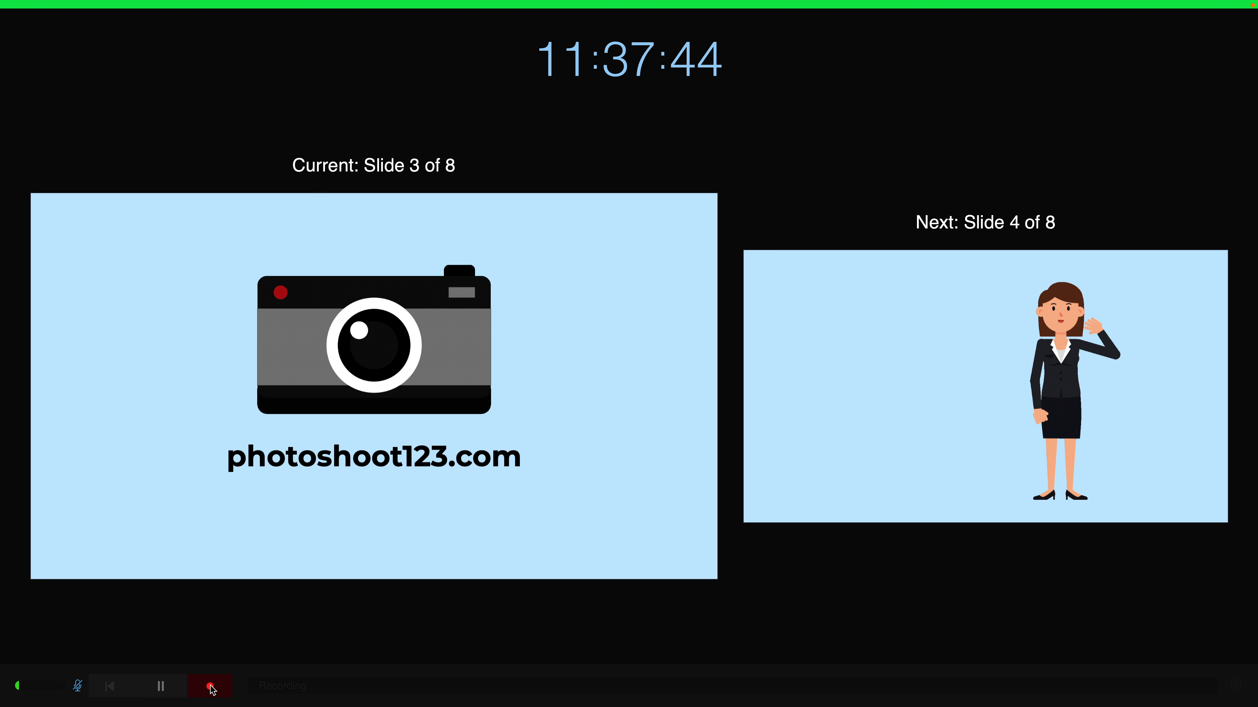
key(Right)
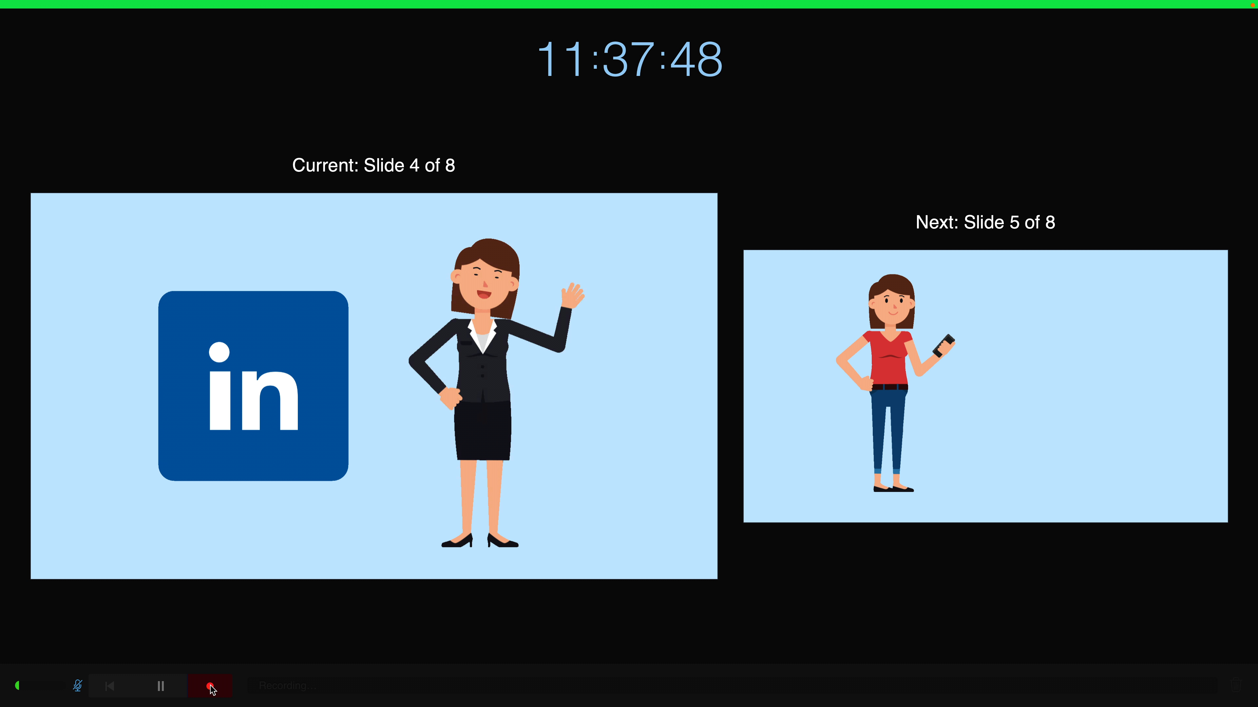
key(Right)
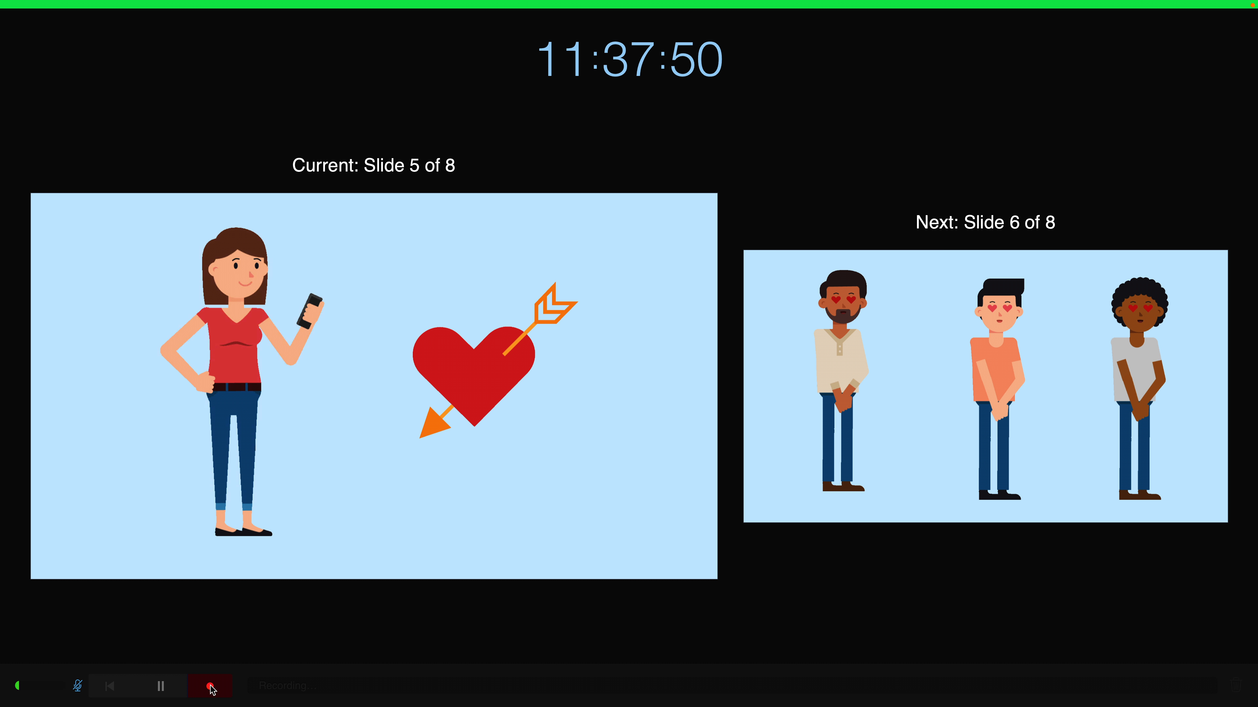
key(Right)
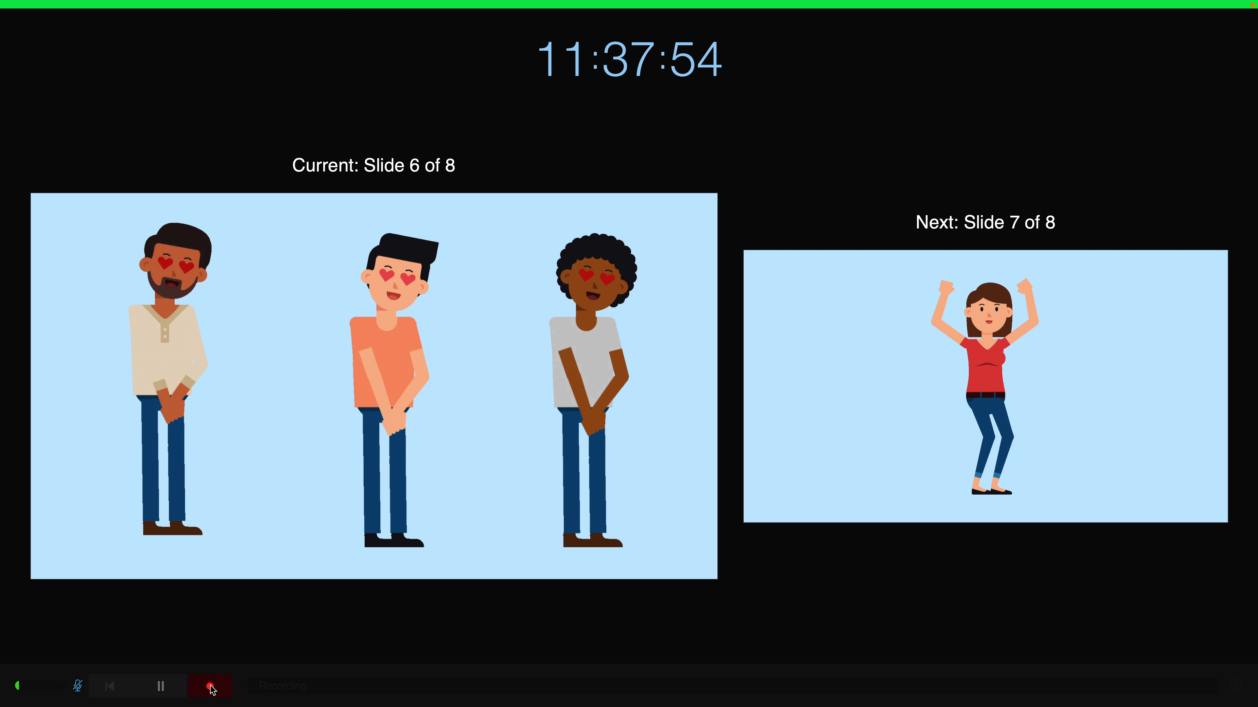
key(Right)
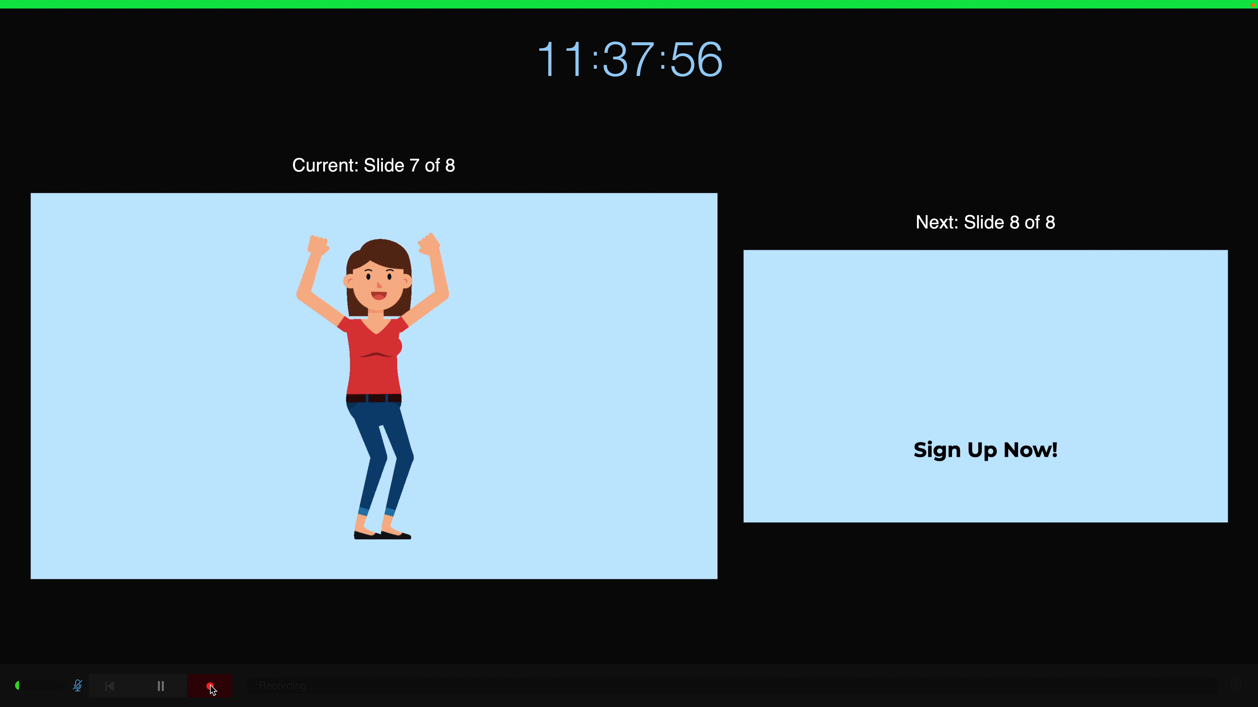
key(Right)
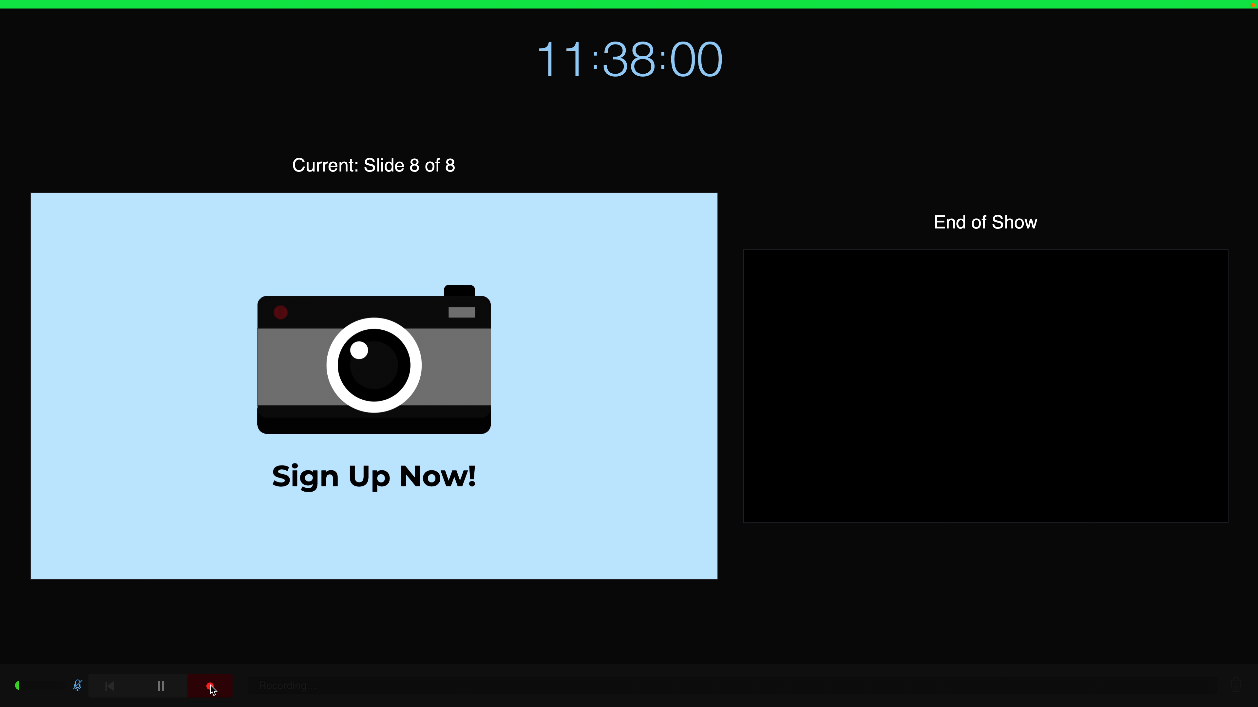
click(213, 690)
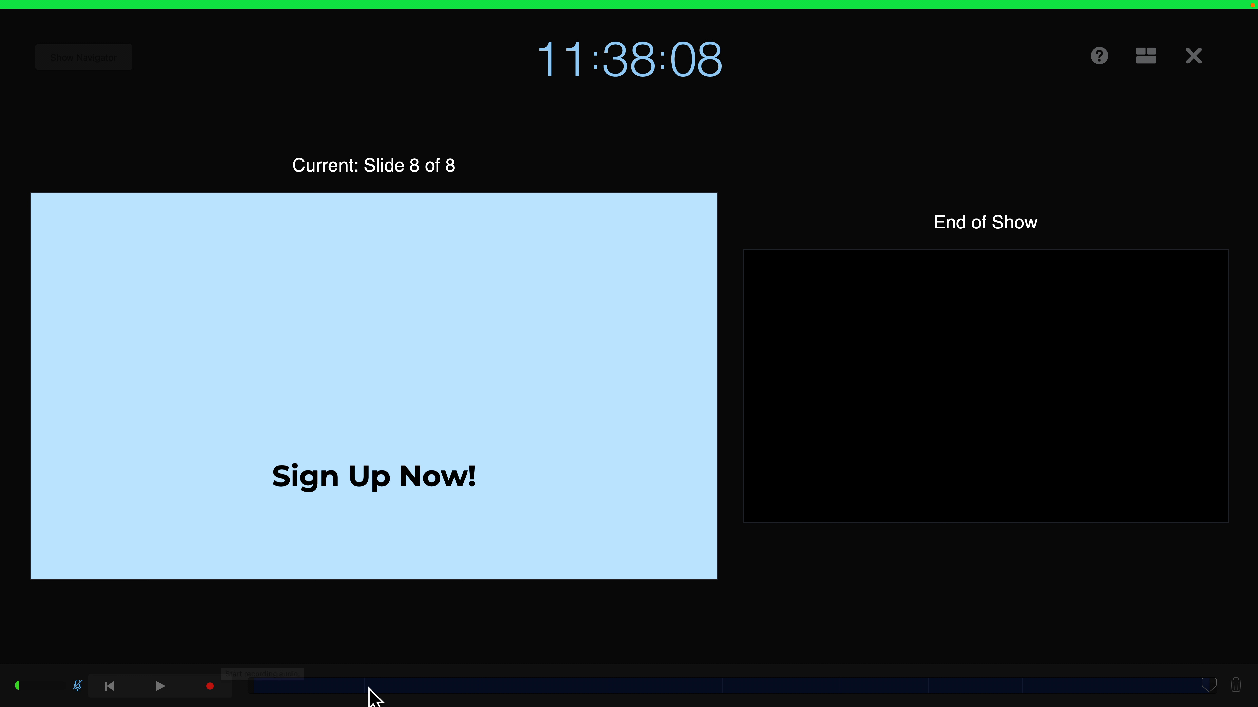
- Rewind the recorded slideshow to slide 1, play its beginning to check the timing, and exit the slideshow
mouse_move(1204, 689)
mouse_down()
mouse_move(261, 694)
mouse_move(323, 694)
mouse_up()
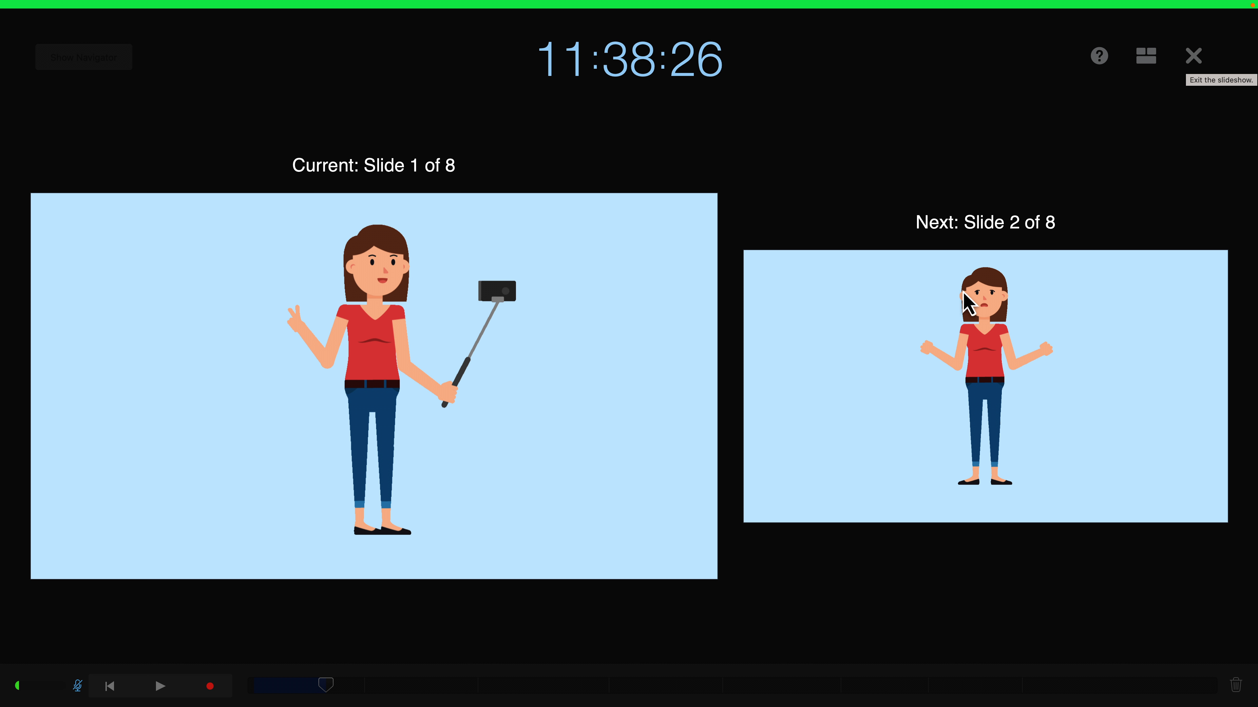
drag(323, 693, 165, 698)
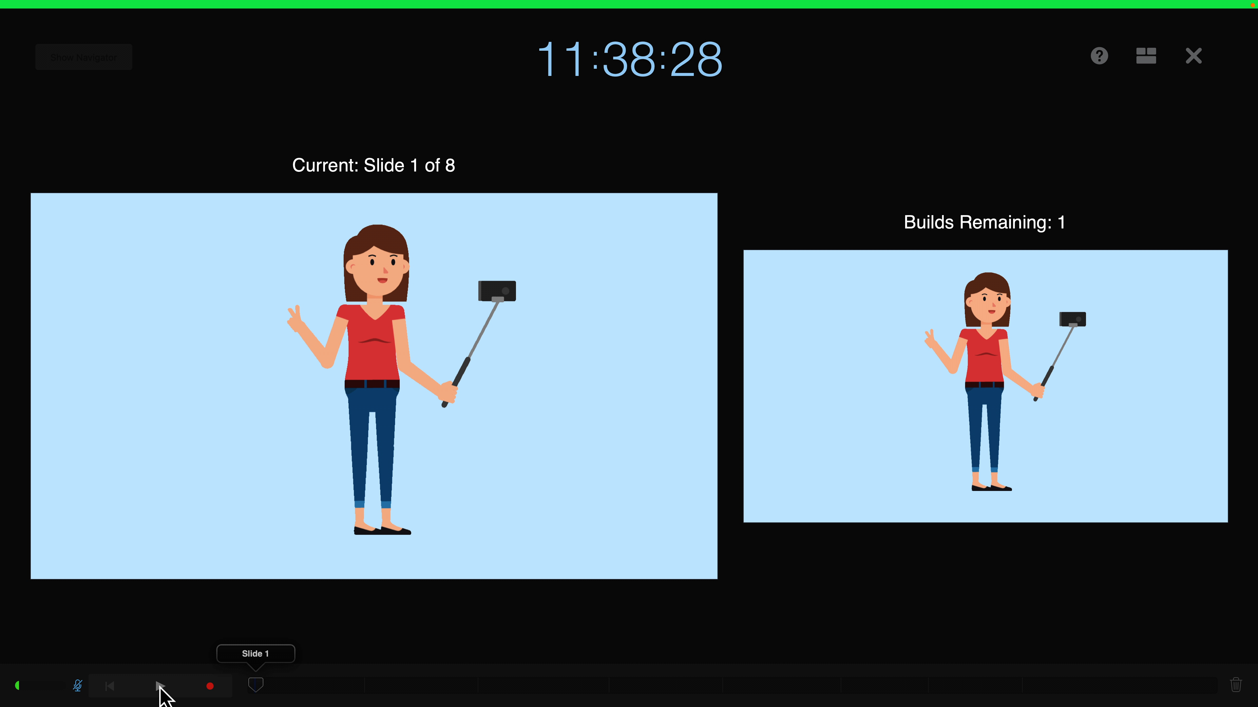
click(162, 690)
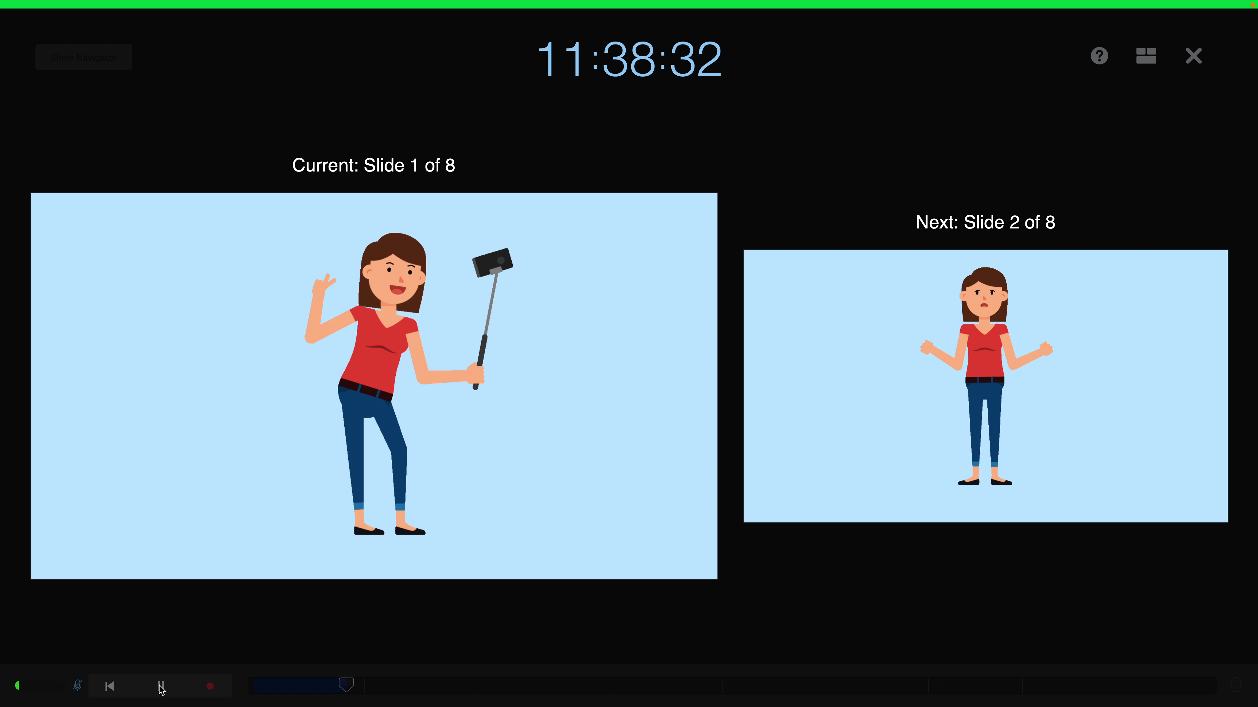
click(163, 690)
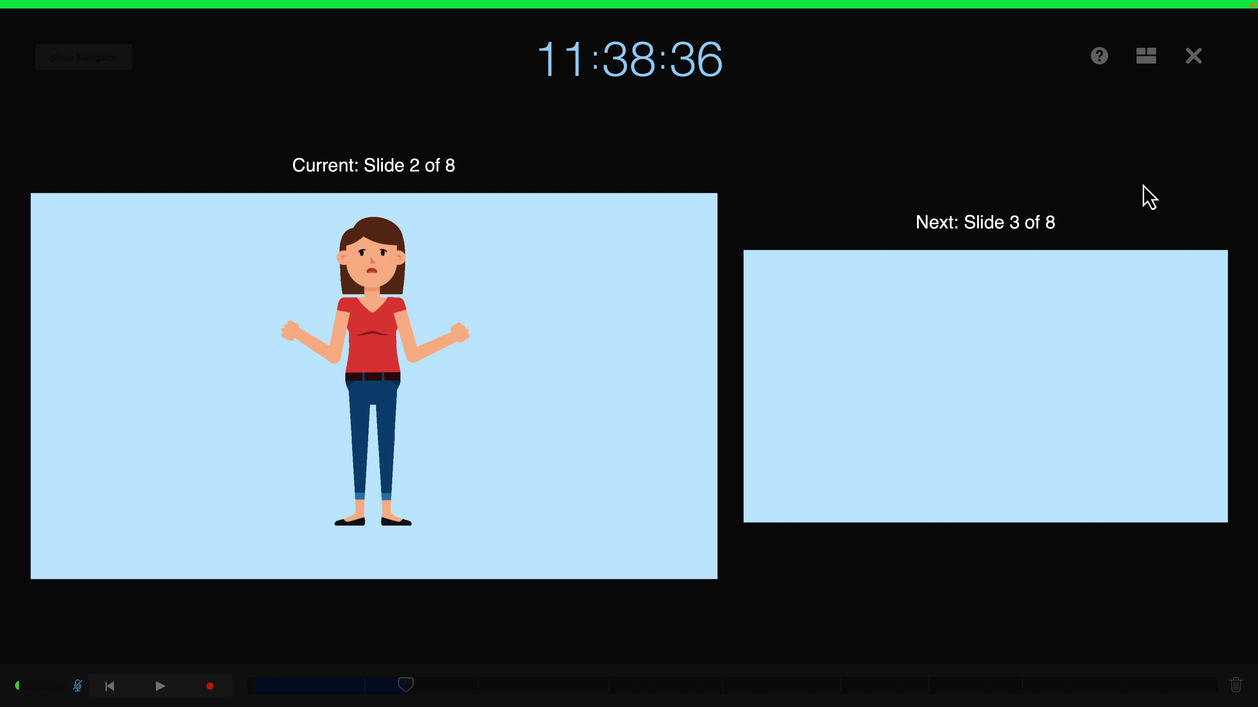
click(1194, 63)
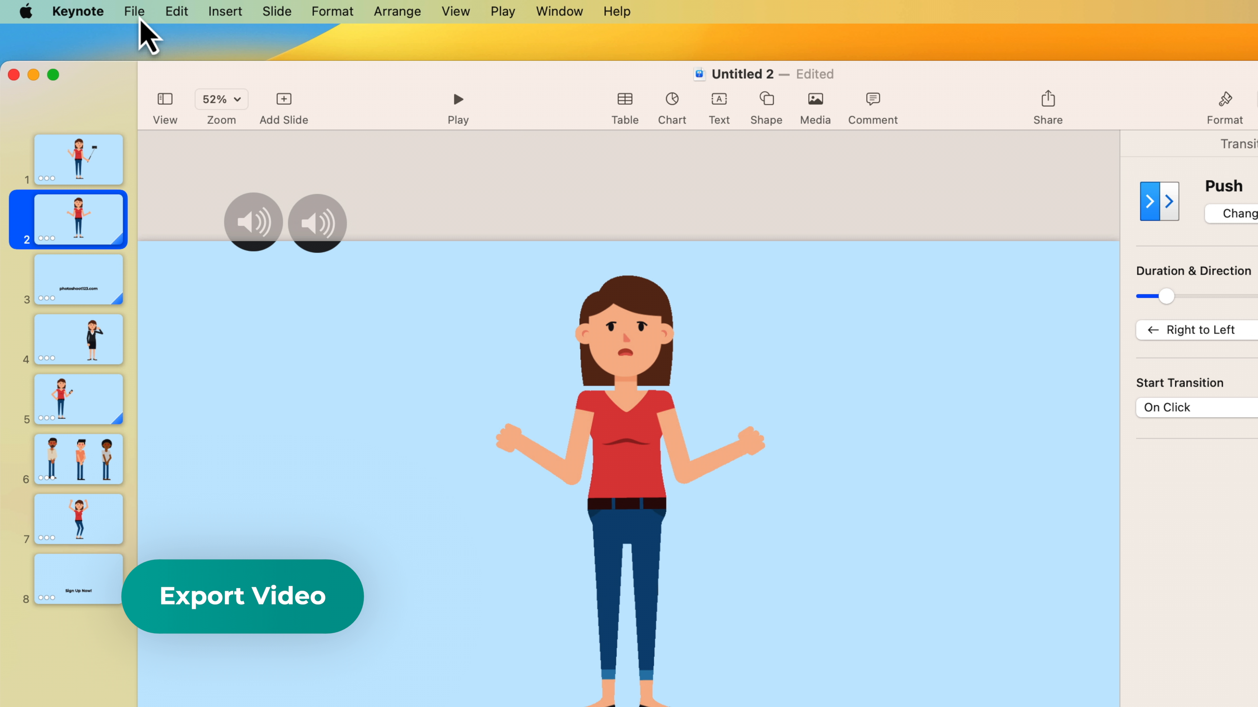
- Set up a movie export of the presentation with Slideshow Recording playback and 1080p resolution
click(136, 13)
mouse_move(185, 353)
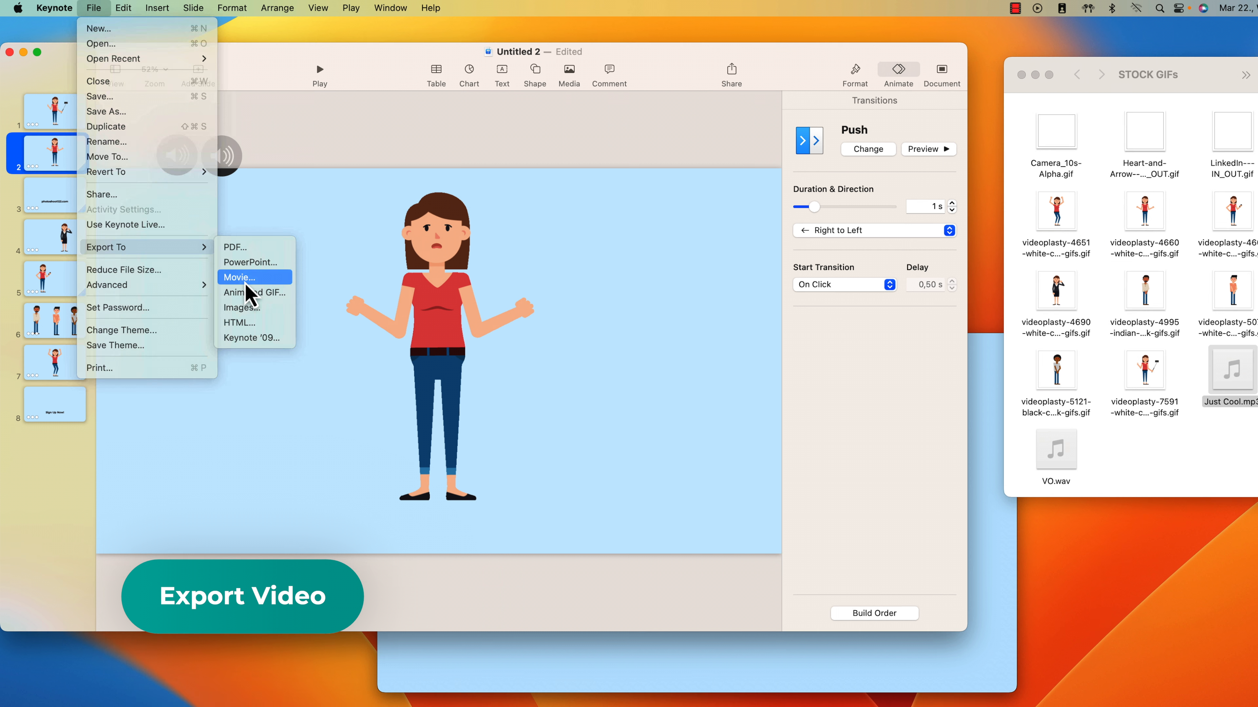
click(377, 405)
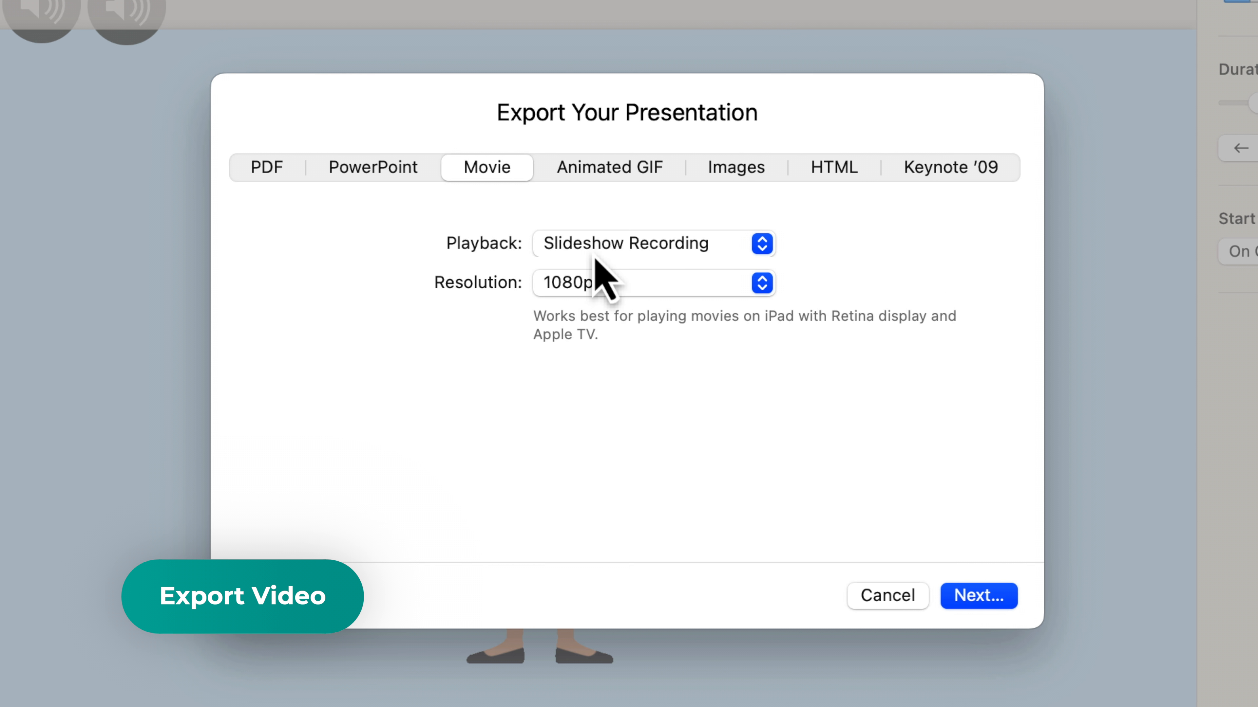
click(653, 251)
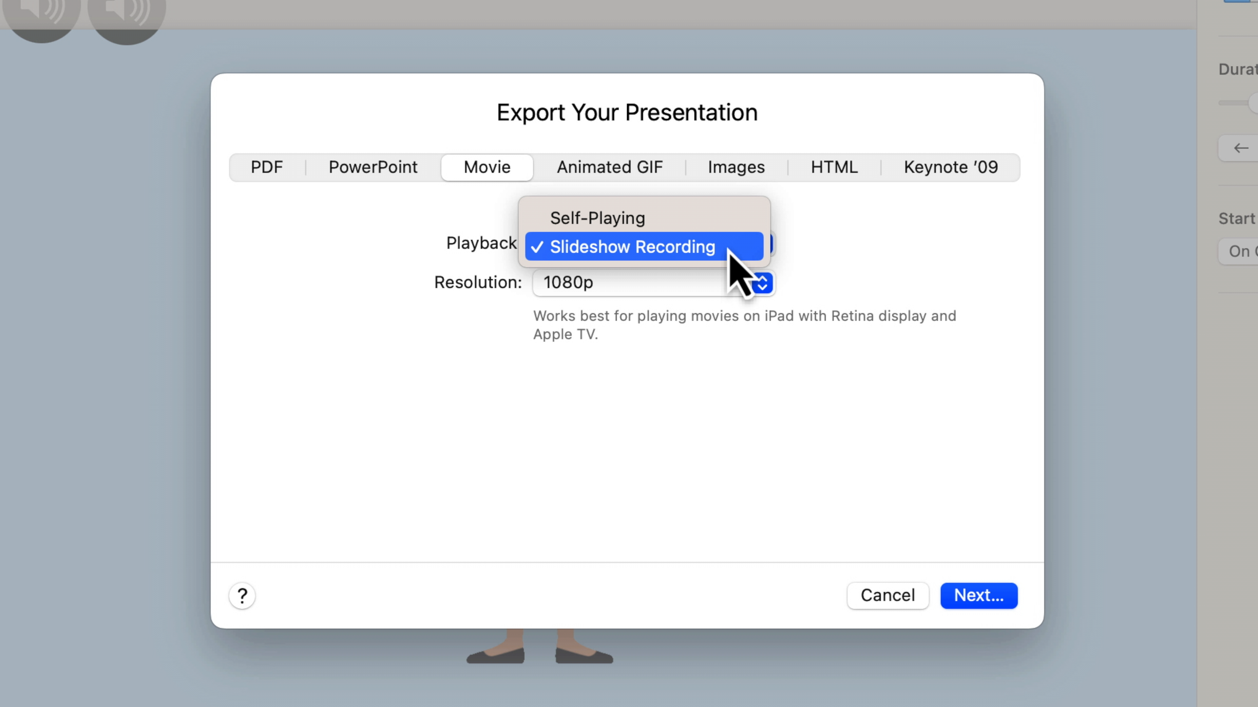
click(649, 255)
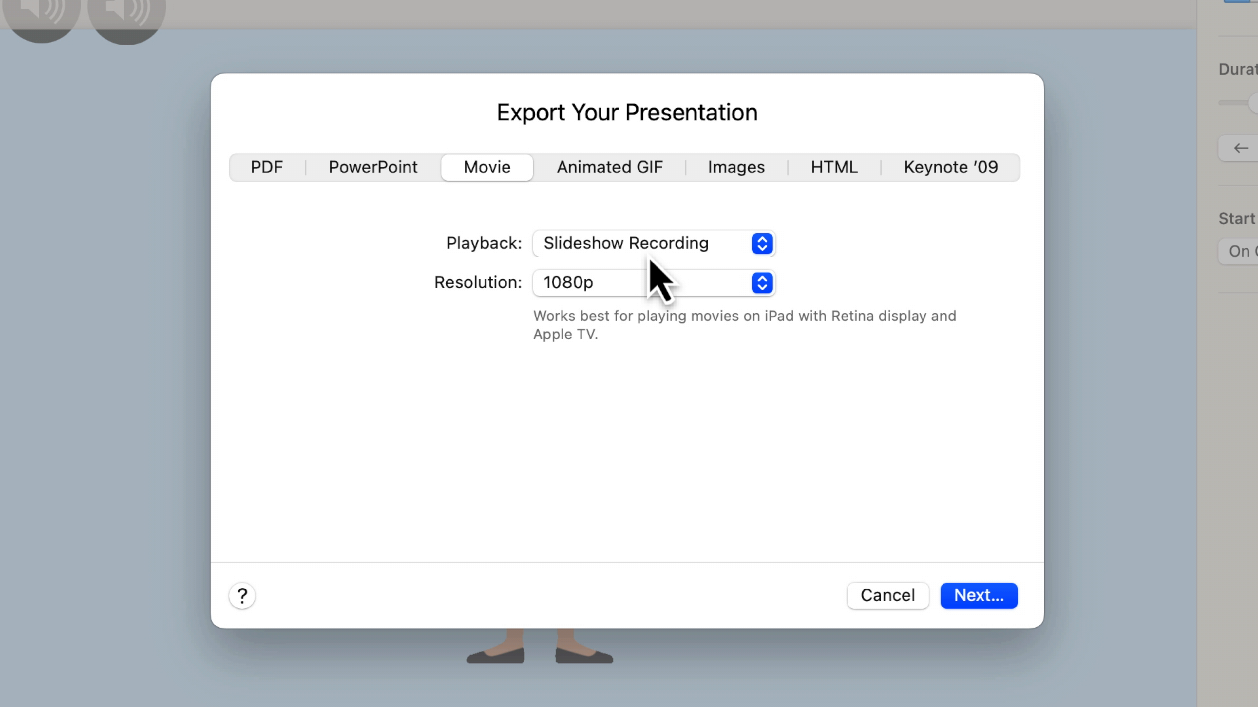
click(634, 285)
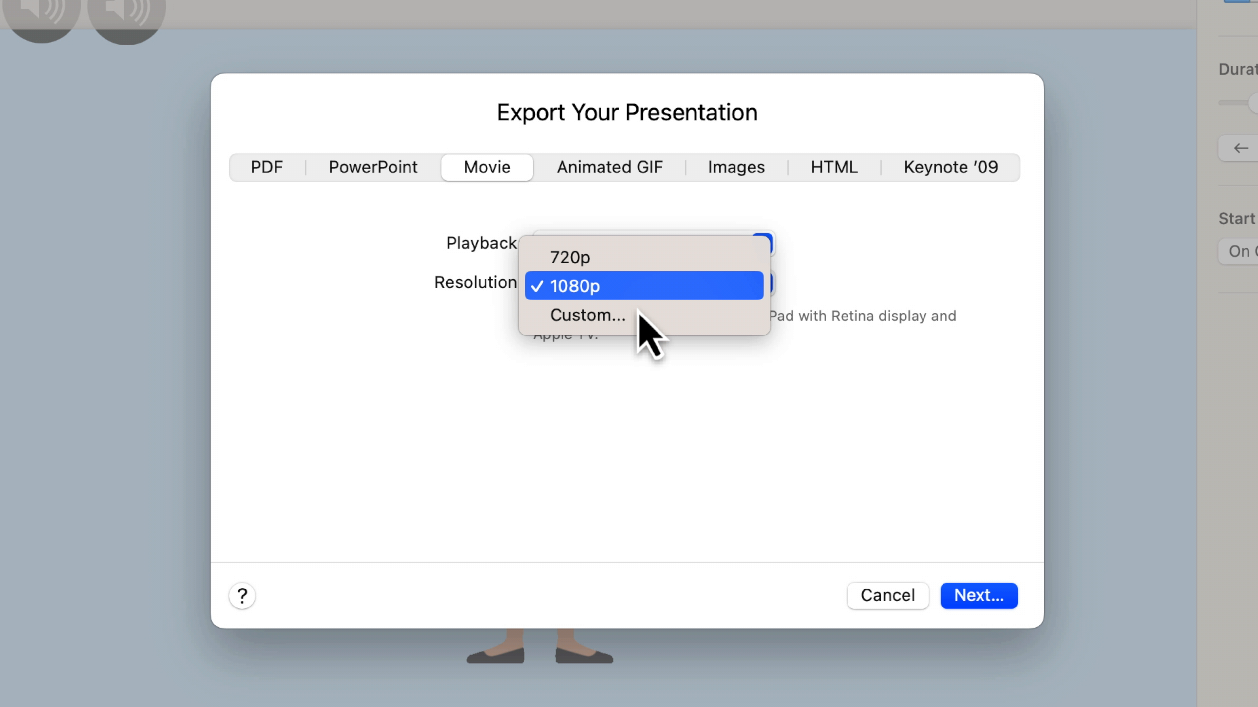
click(579, 293)
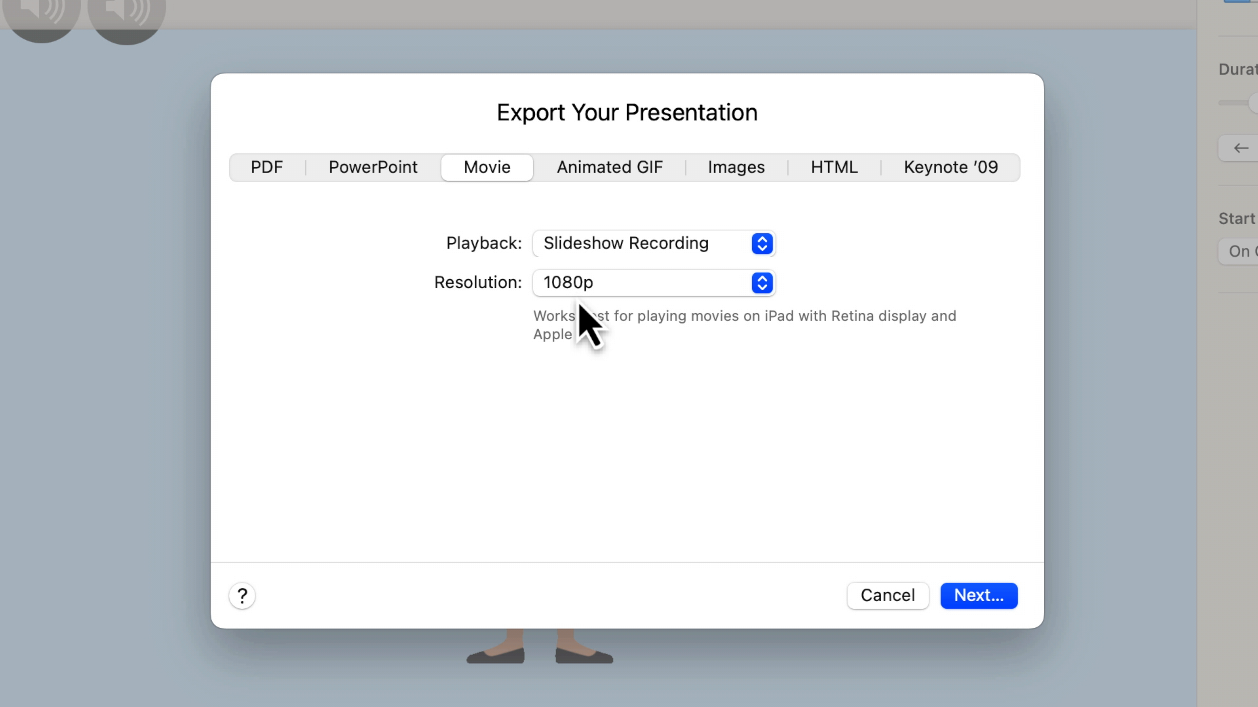
- Name the exported movie "Keynote Animation" and export it to the Desktop
click(991, 600)
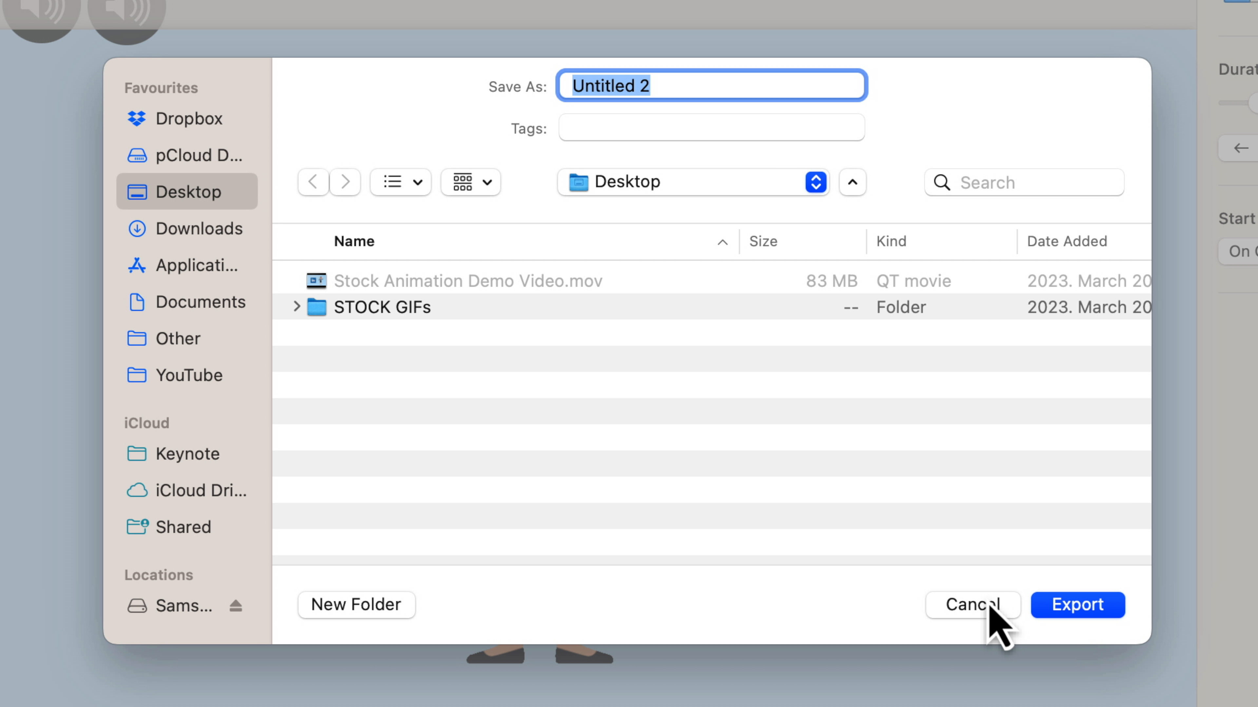
text(Keynote)
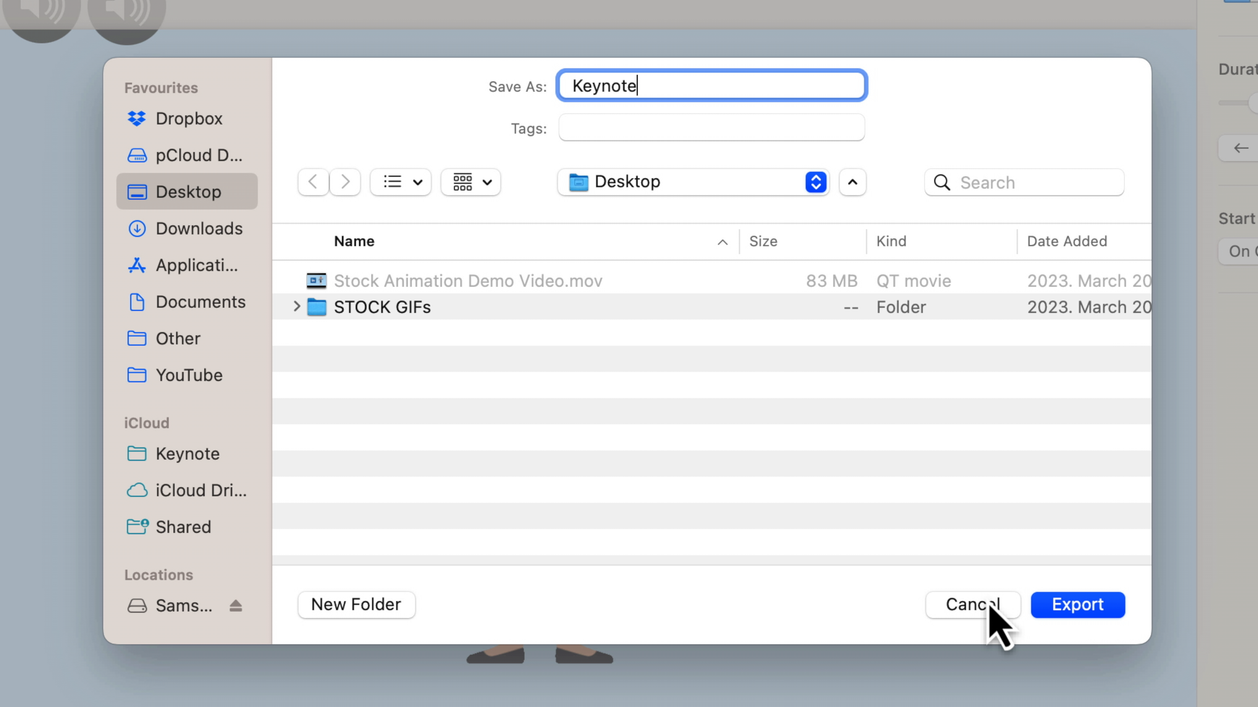
text( Animation)
click(1078, 607)
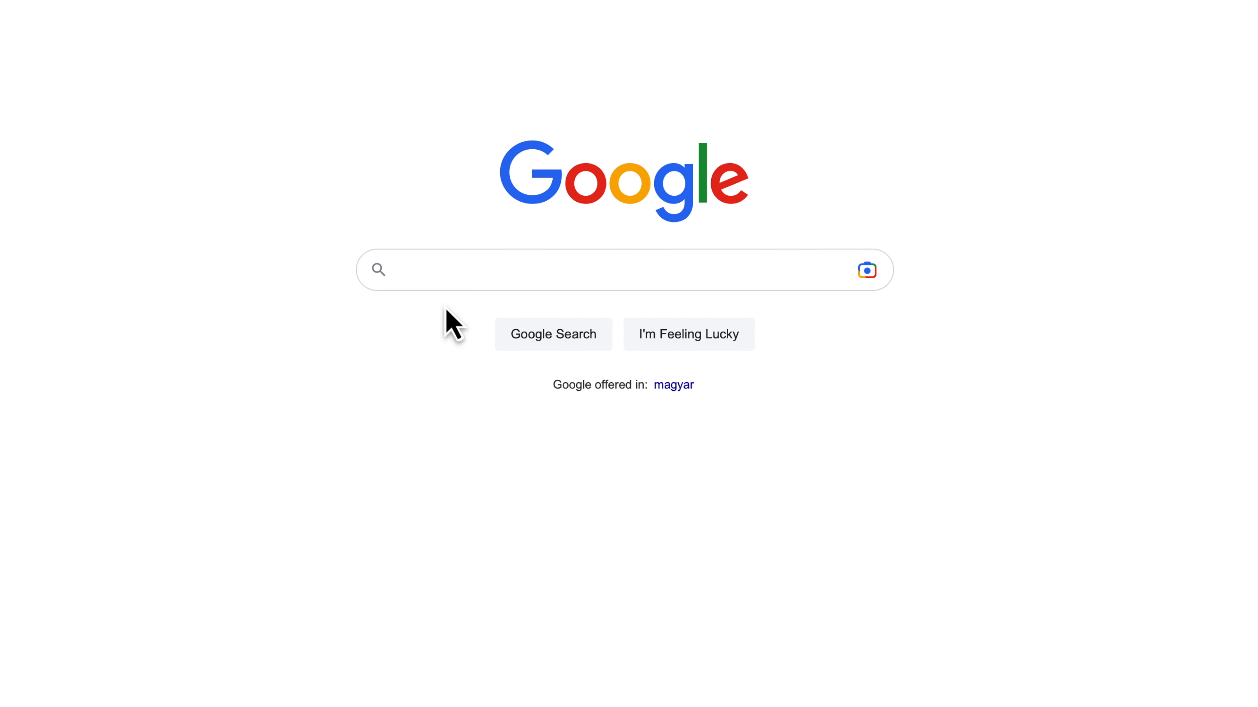
- Switch to Google in the browser, search for "gif" and browse the image results
text(gif)
key(Return)
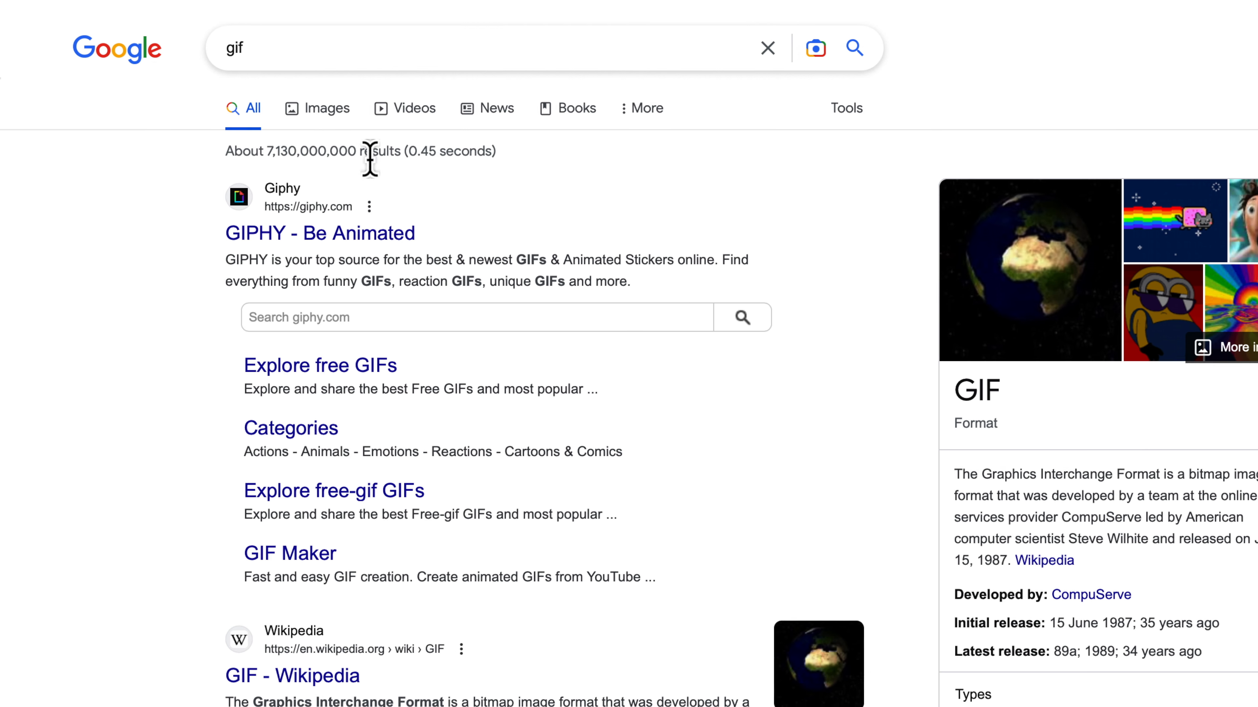
click(327, 111)
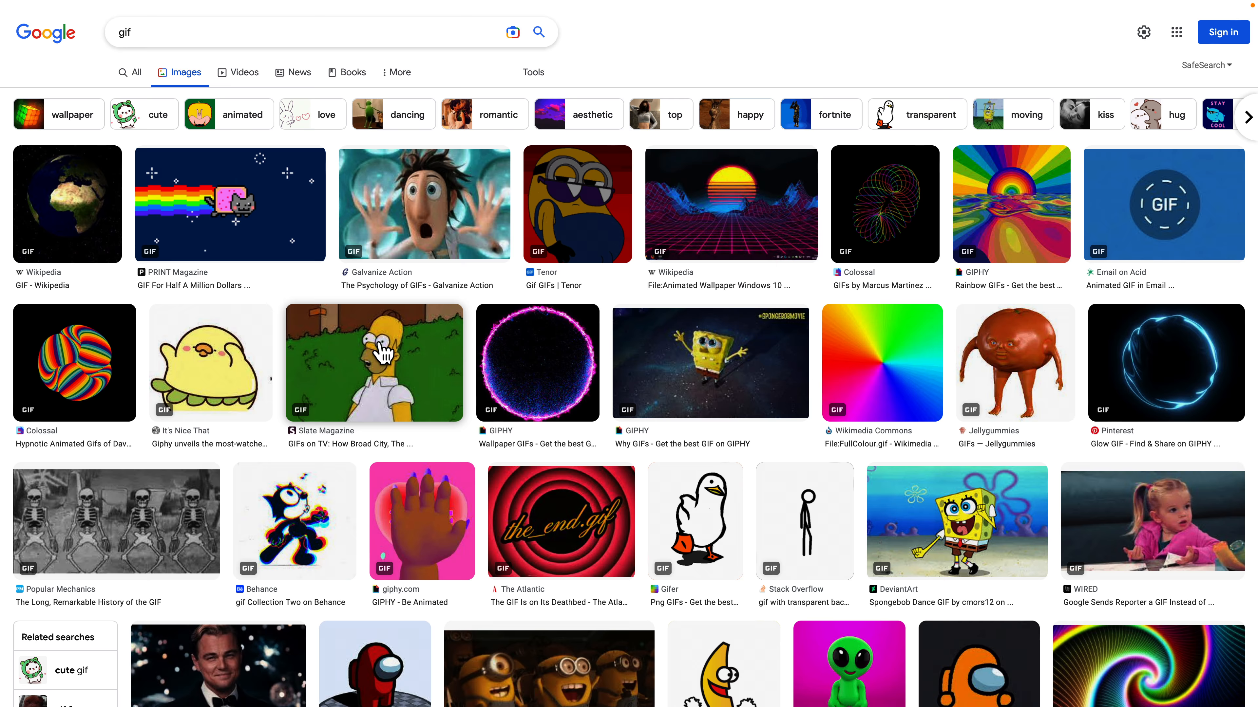
click(384, 353)
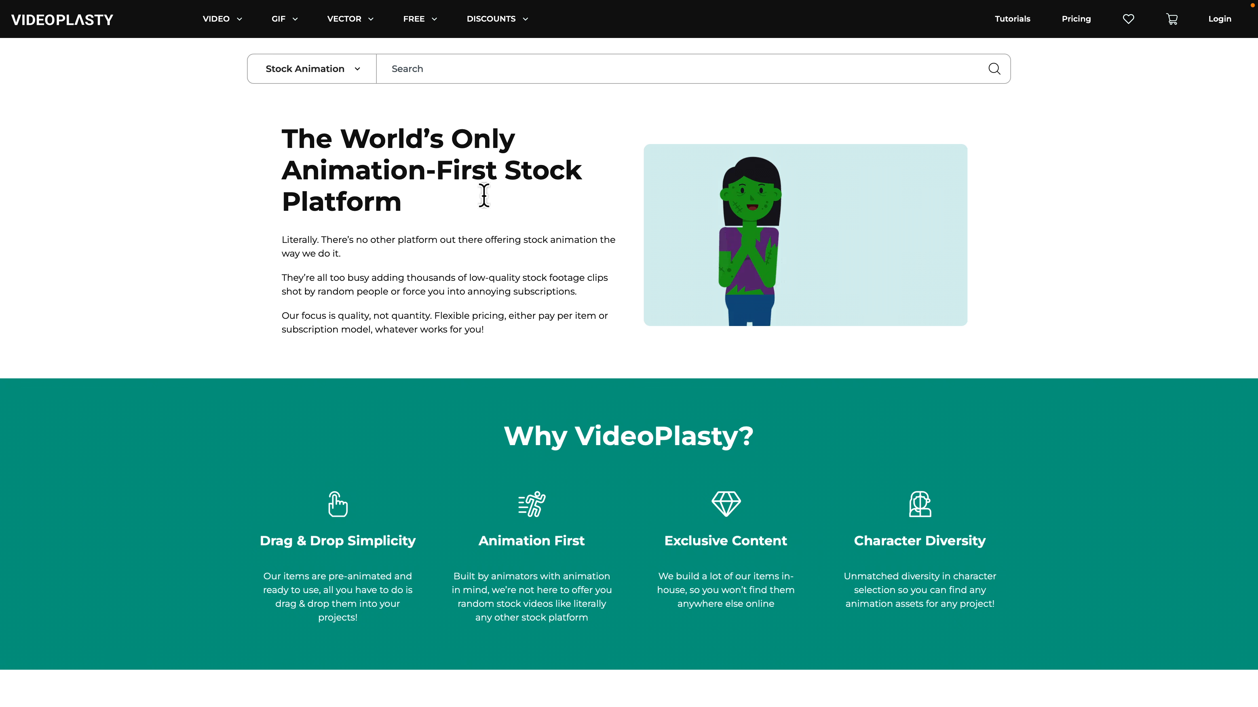
- On the VideoPlasty site, search the Stock GIFs category for "corporate"
click(354, 90)
click(317, 130)
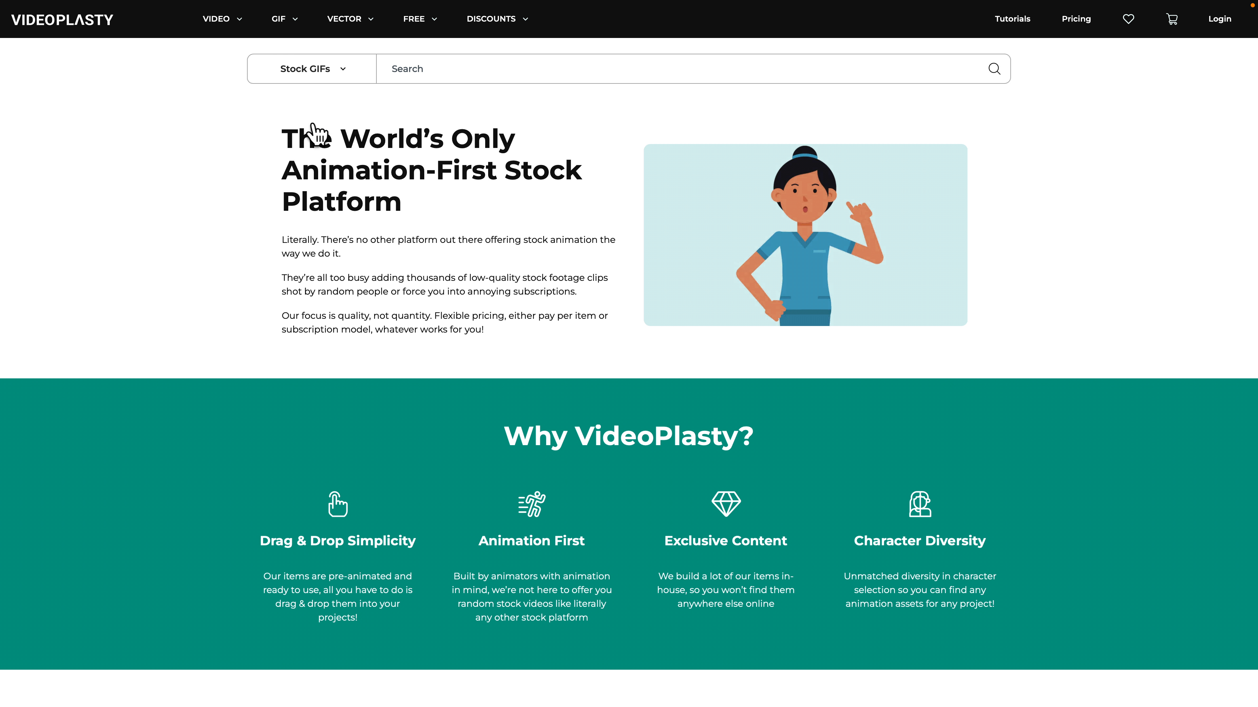
click(441, 74)
text(corporate)
key(Return)
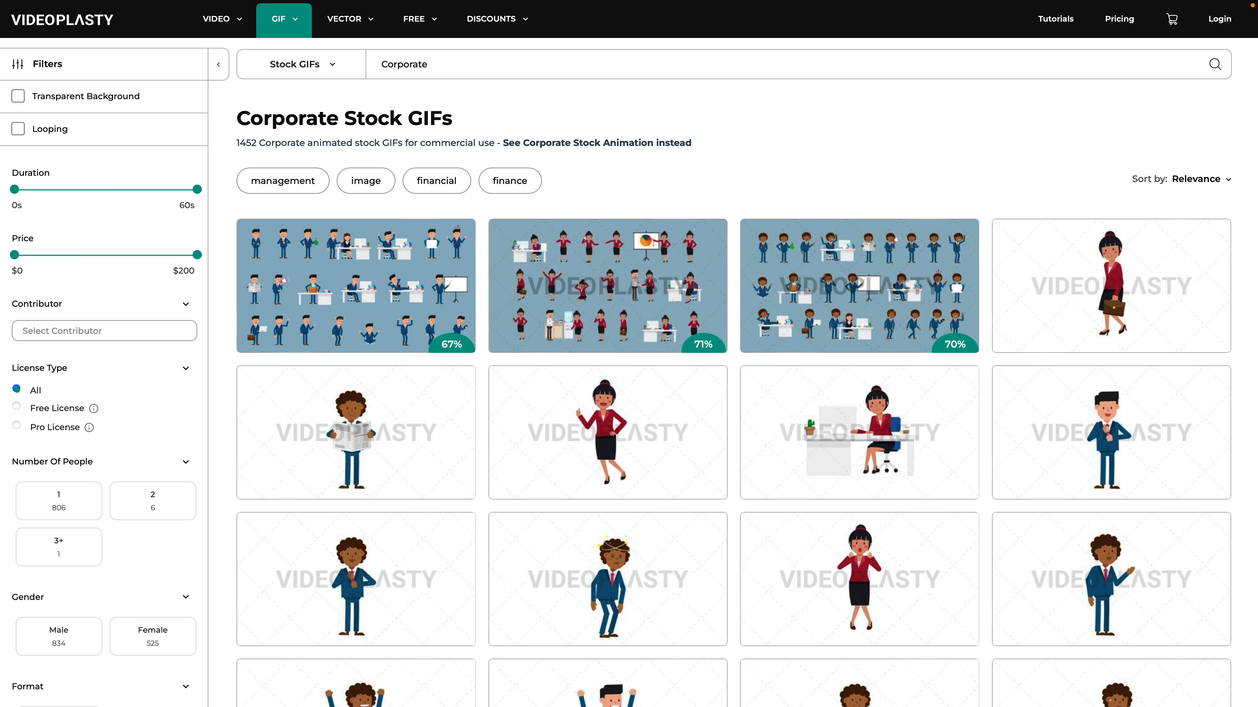
- Open the "Corporate Man Being Happy" GIF from the results and review its details and related items
scroll(728, 201, down, 8)
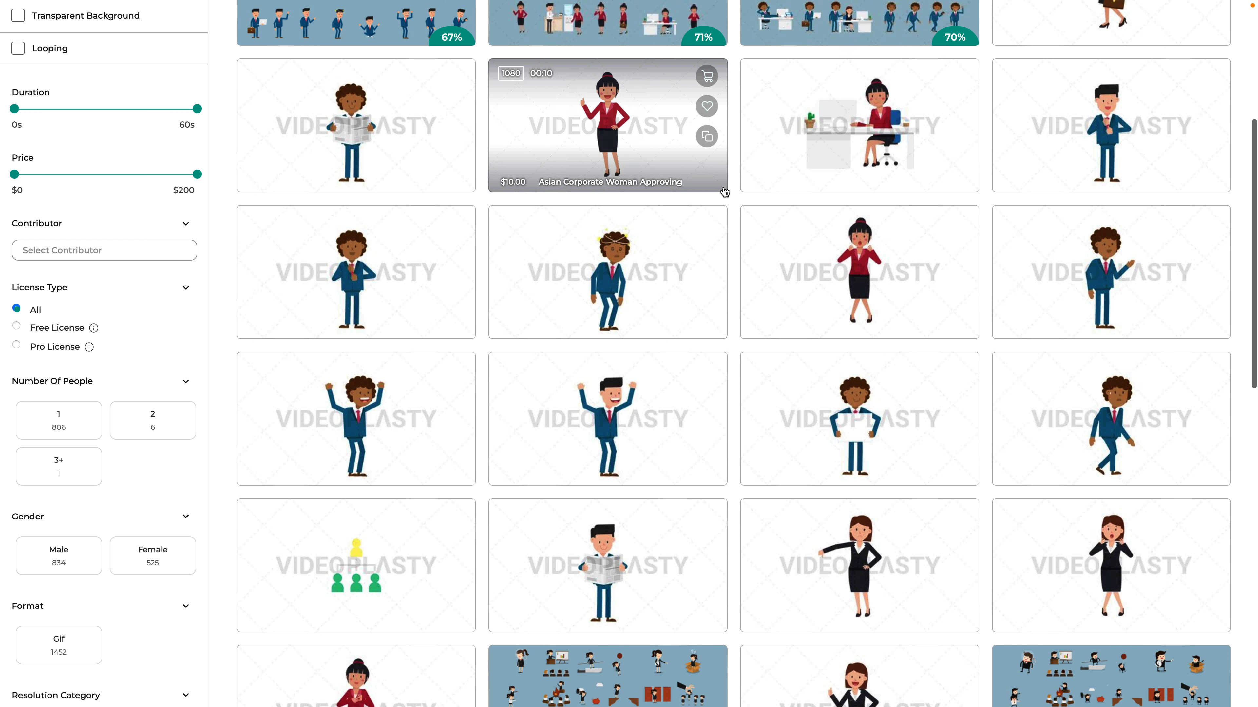
click(639, 306)
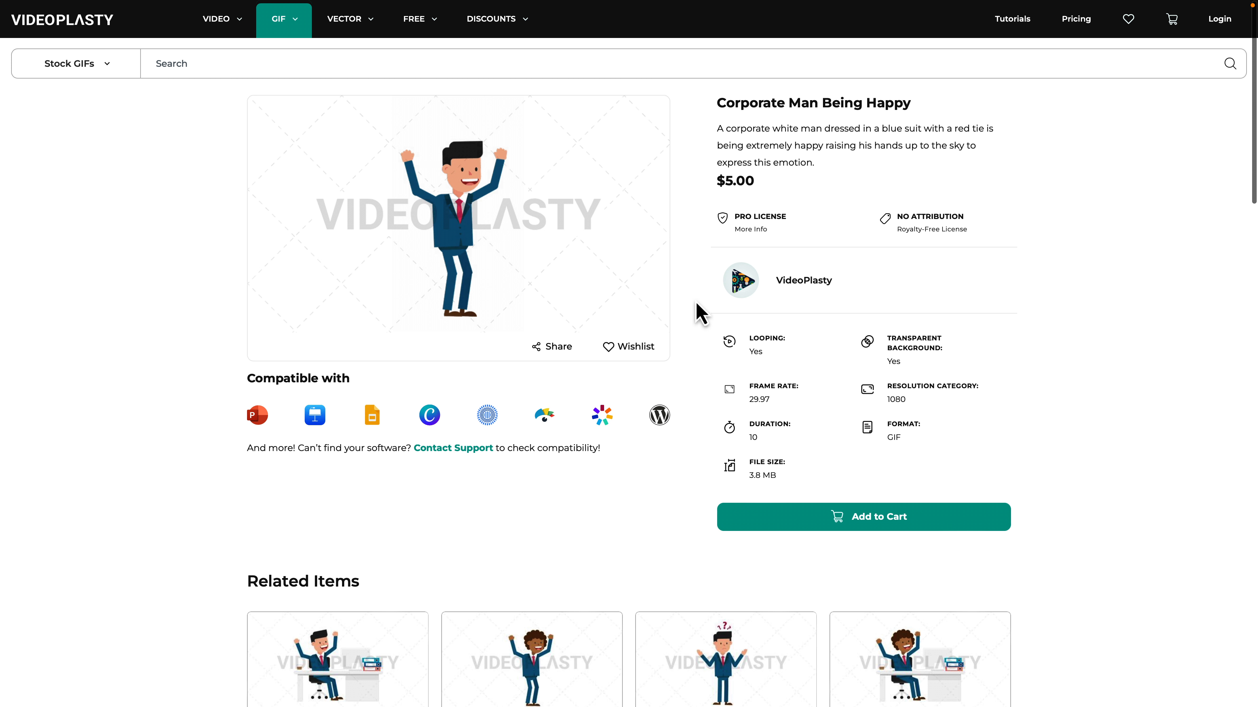
scroll(698, 313, down, 5)
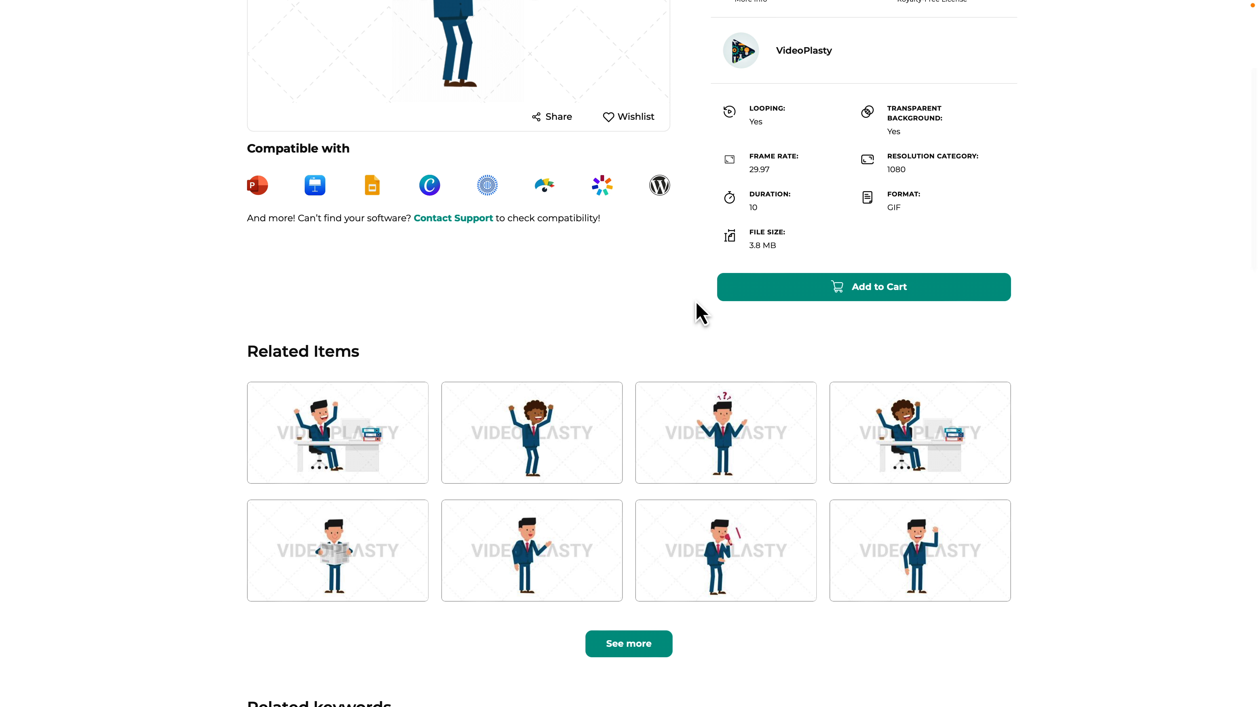
scroll(698, 313, up, 5)
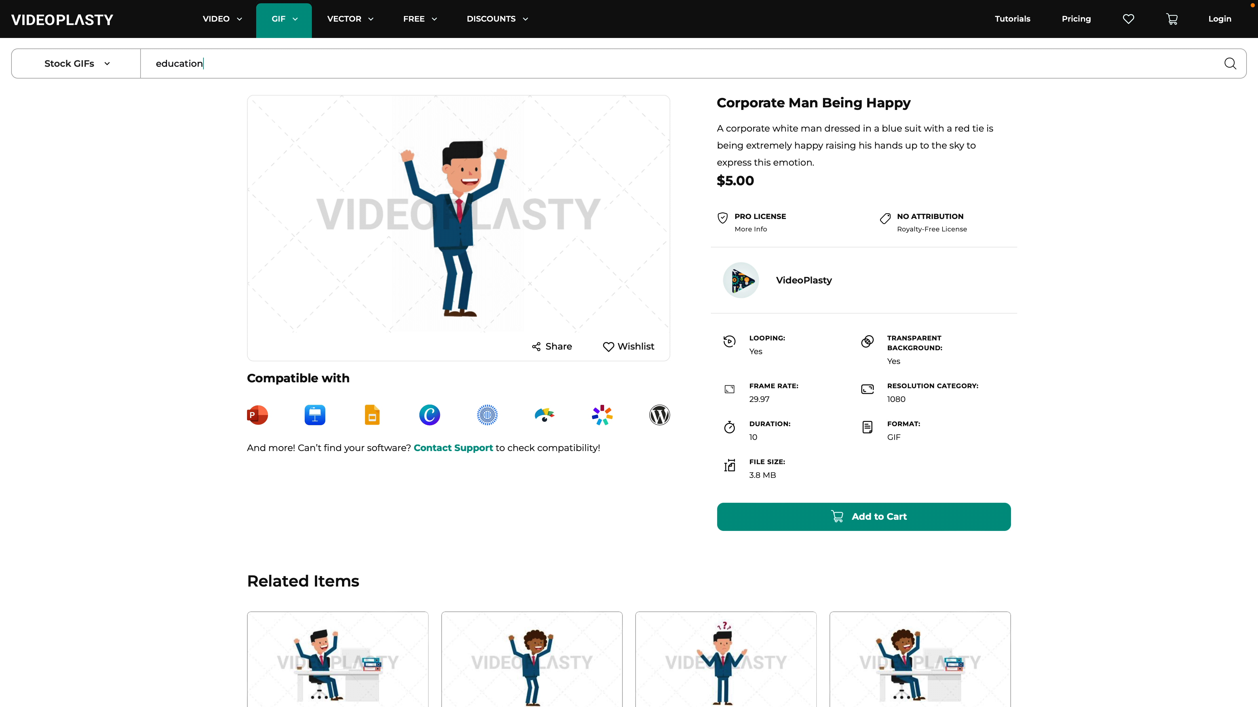
- Search the stock GIFs for "education" and open the "Education GIF Animation Pack - 20 Character Actions" page
click(203, 63)
key(Return)
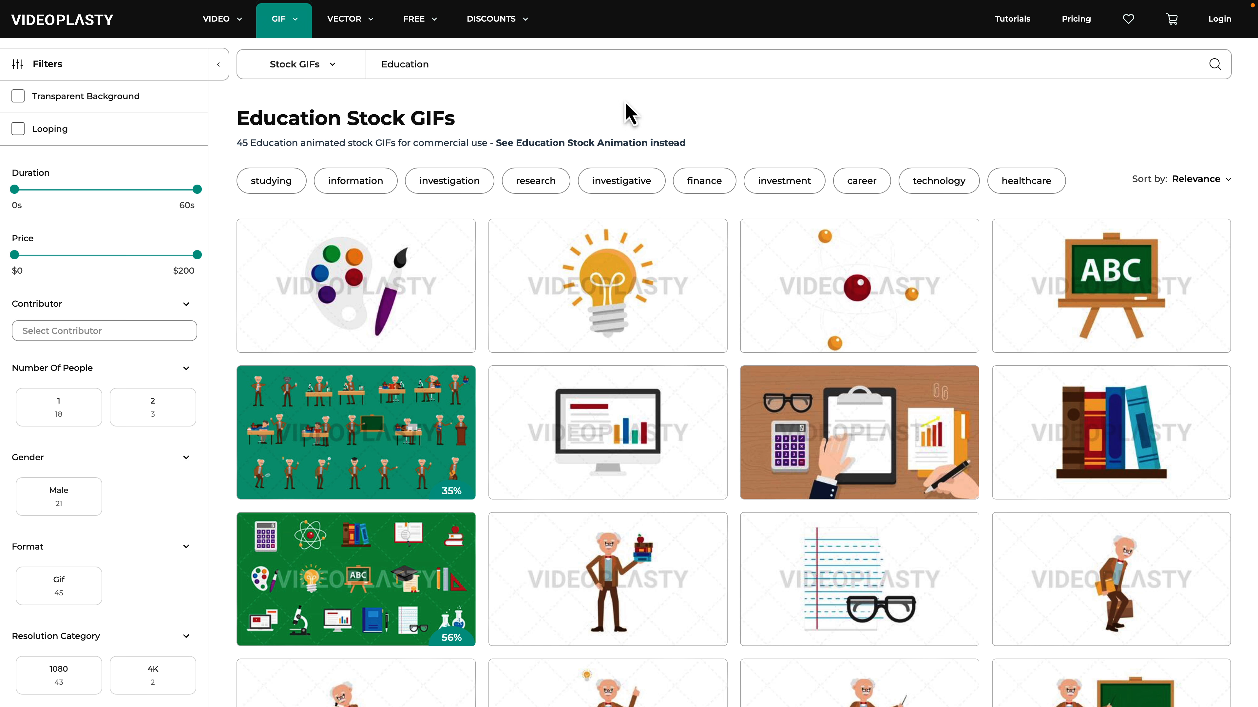
scroll(723, 171, down, 3)
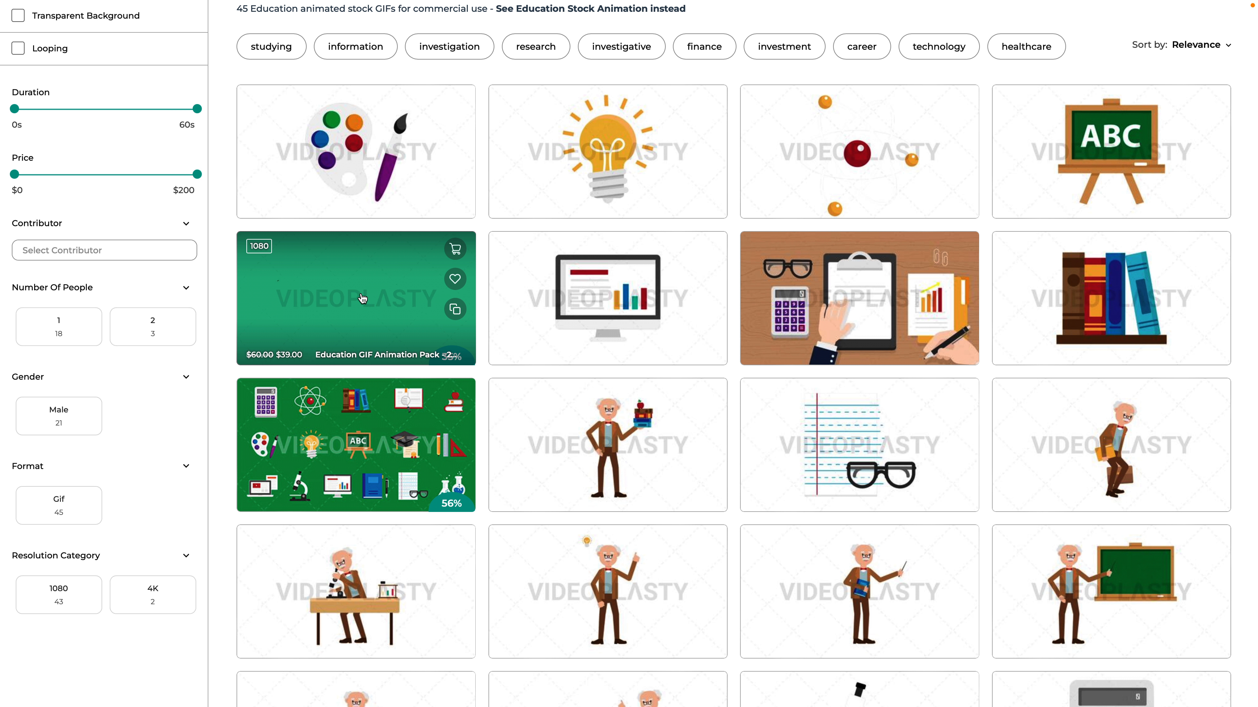
click(362, 298)
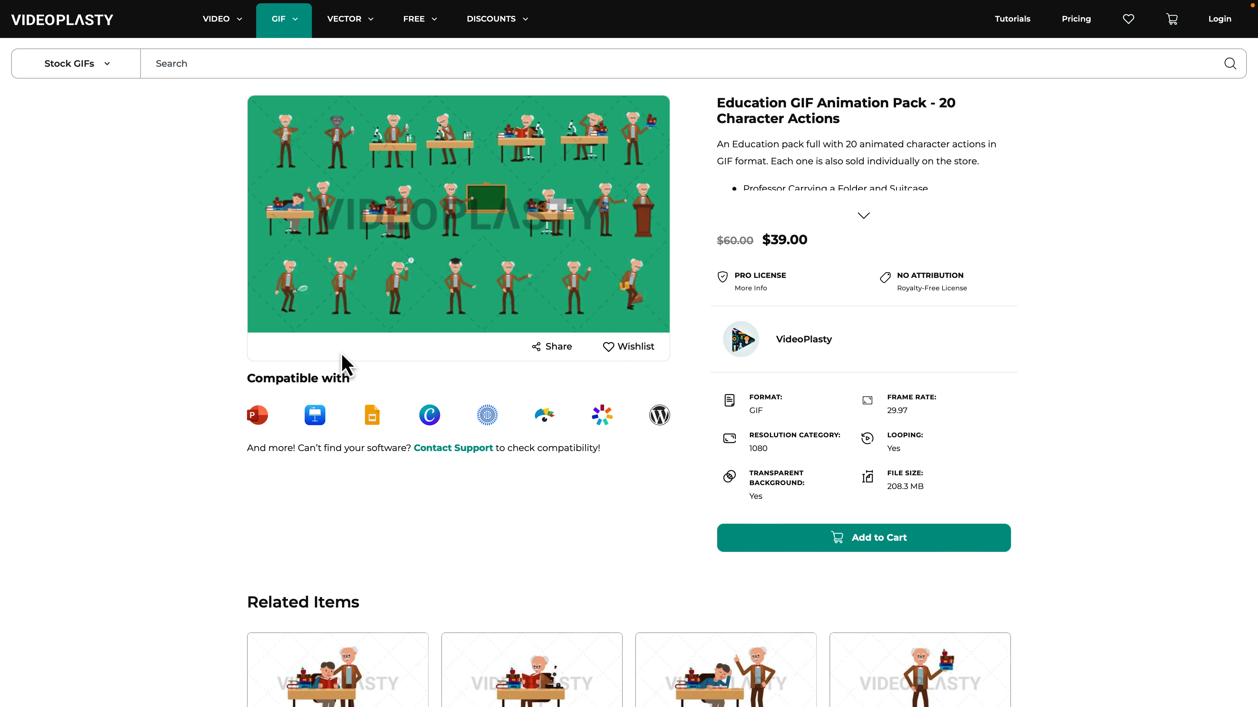
- Open VideoPlasty's pricing page and review the Starter, Pro and Unlimited plans
click(1075, 31)
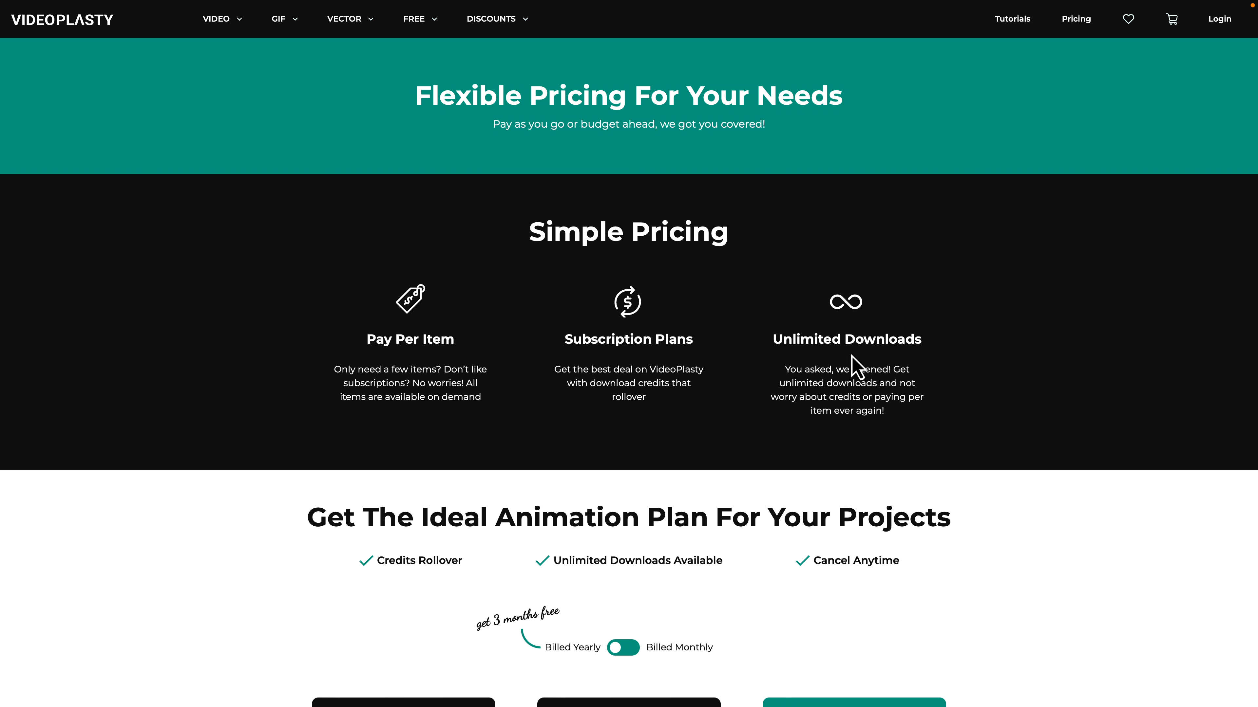
scroll(852, 355, down, 7)
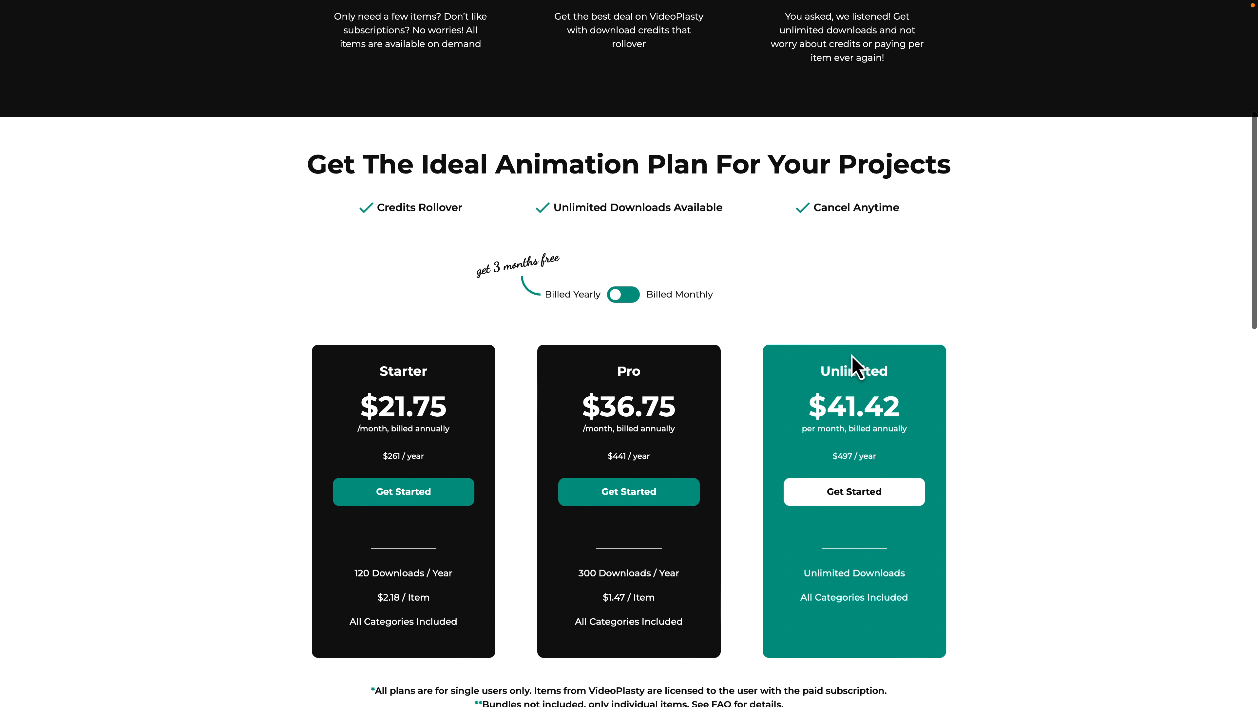